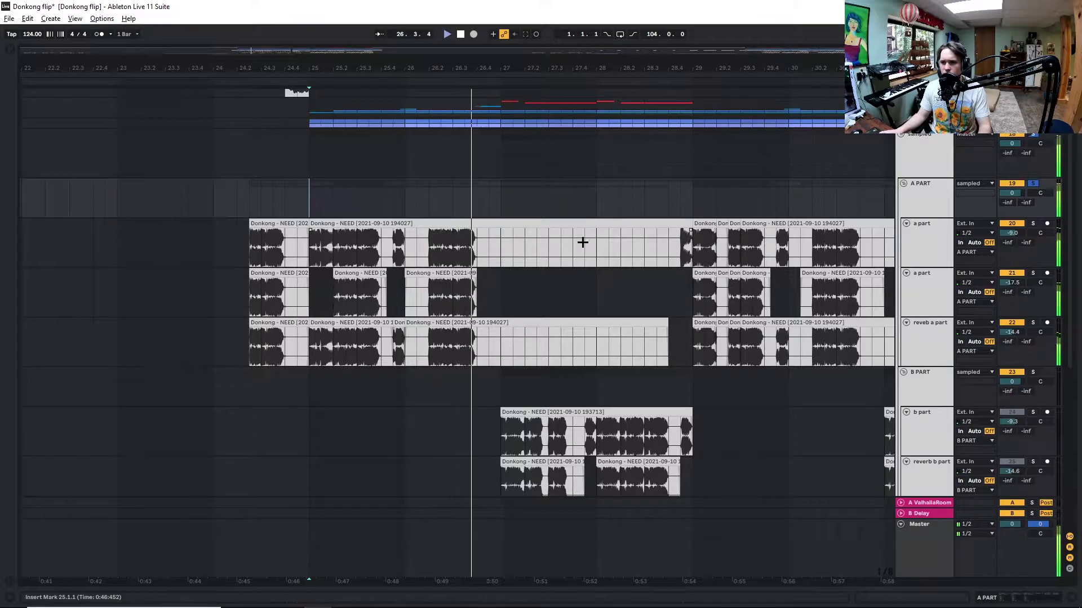
Play the B PART group on its own from bar 27, stop playback, and clear its solo.
{"action": "scroll", "coordinate": [575, 272], "scroll_direction": "down", "scroll_amount": 3}
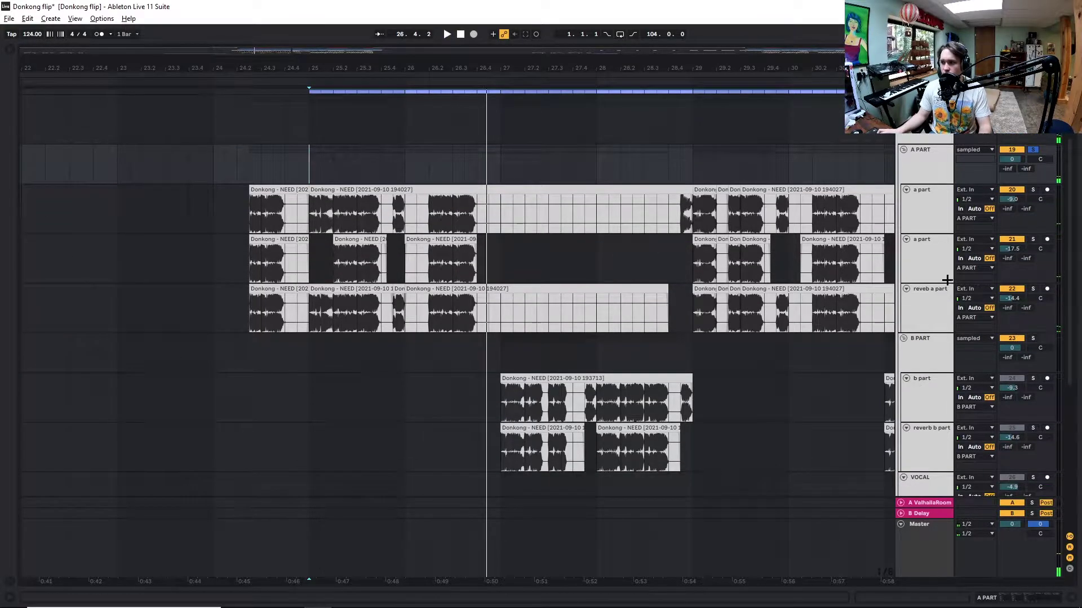
{"action": "scroll", "coordinate": [575, 299], "scroll_direction": "down", "scroll_amount": 6}
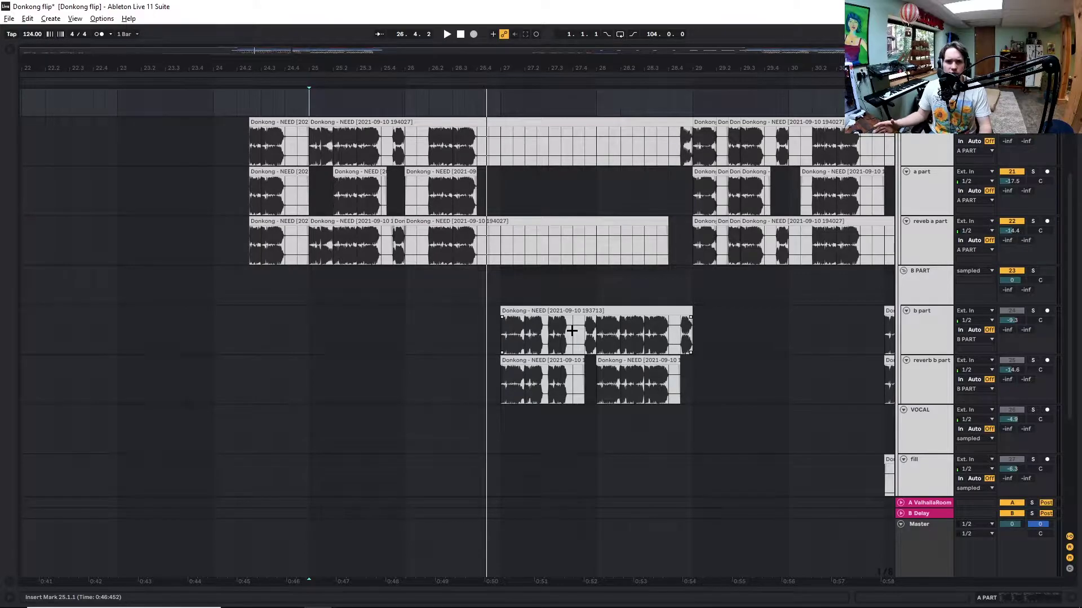
{"action": "left_click", "coordinate": [500, 287]}
{"action": "key", "text": "space"}
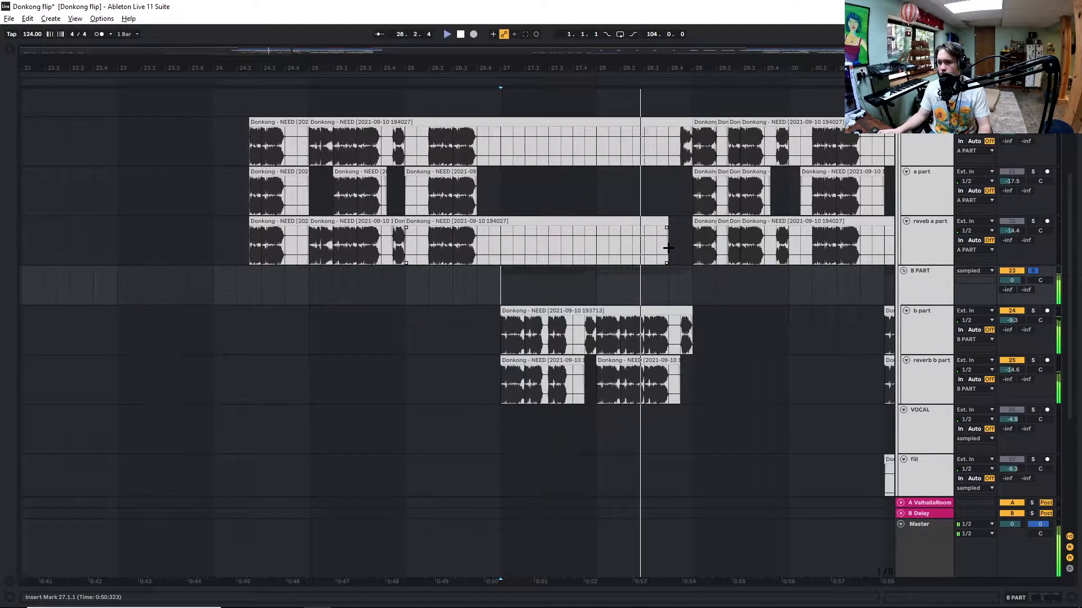
{"action": "key", "text": "space"}
{"action": "scroll", "coordinate": [924, 248], "scroll_direction": "down", "scroll_amount": 2}
{"action": "left_click", "coordinate": [1033, 204]}
Play the A PART and B PART groups together from bar 25 and examine their clips.
{"action": "scroll", "coordinate": [918, 261], "scroll_direction": "up", "scroll_amount": 5}
{"action": "scroll", "coordinate": [938, 253], "scroll_direction": "up", "scroll_amount": 1}
{"action": "scroll", "coordinate": [338, 203], "scroll_direction": "down", "scroll_amount": 1}
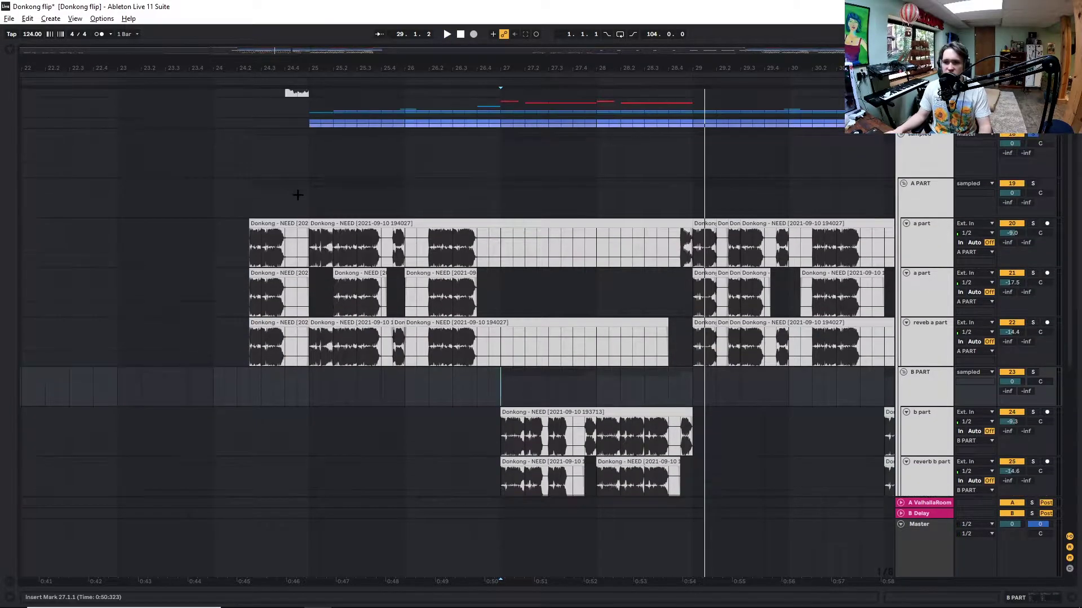
{"action": "left_click", "coordinate": [308, 194]}
{"action": "key", "text": "space"}
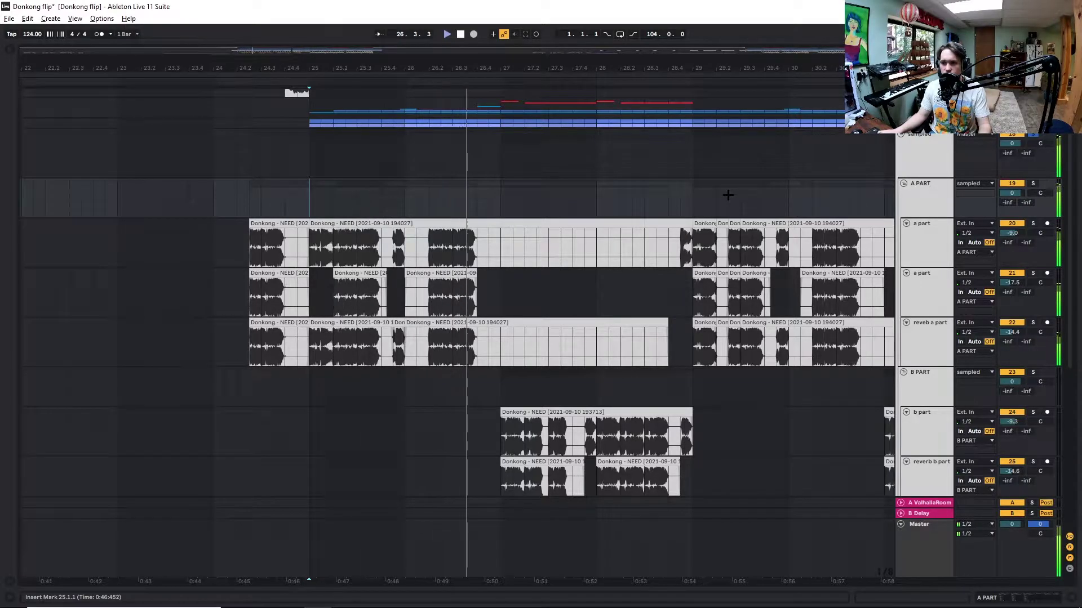
{"action": "scroll", "coordinate": [732, 196], "scroll_direction": "down", "scroll_amount": 1}
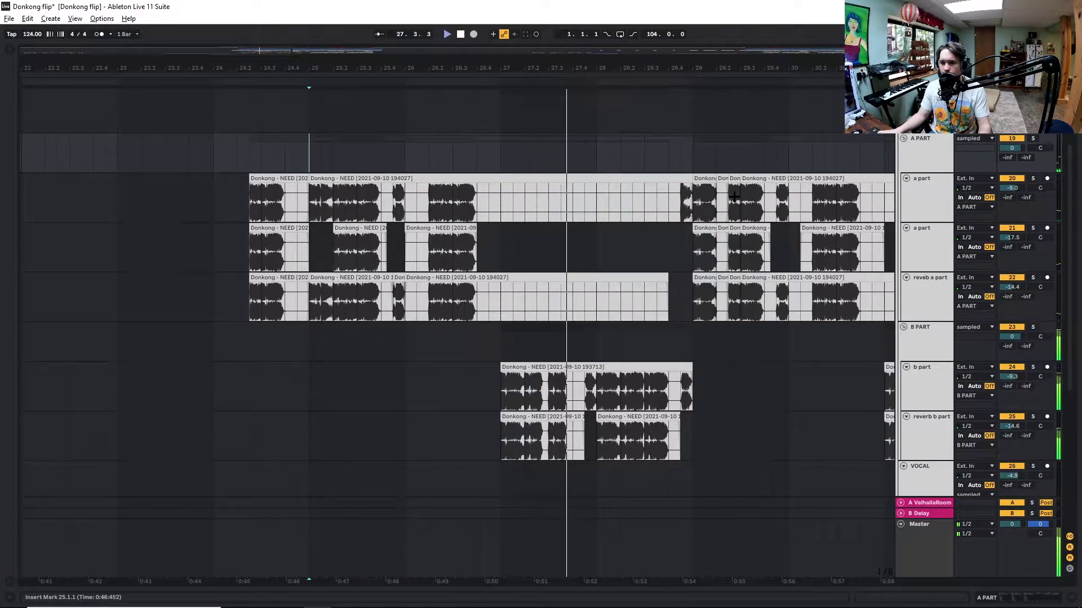
{"action": "scroll", "coordinate": [734, 196], "scroll_direction": "down", "scroll_amount": 3}
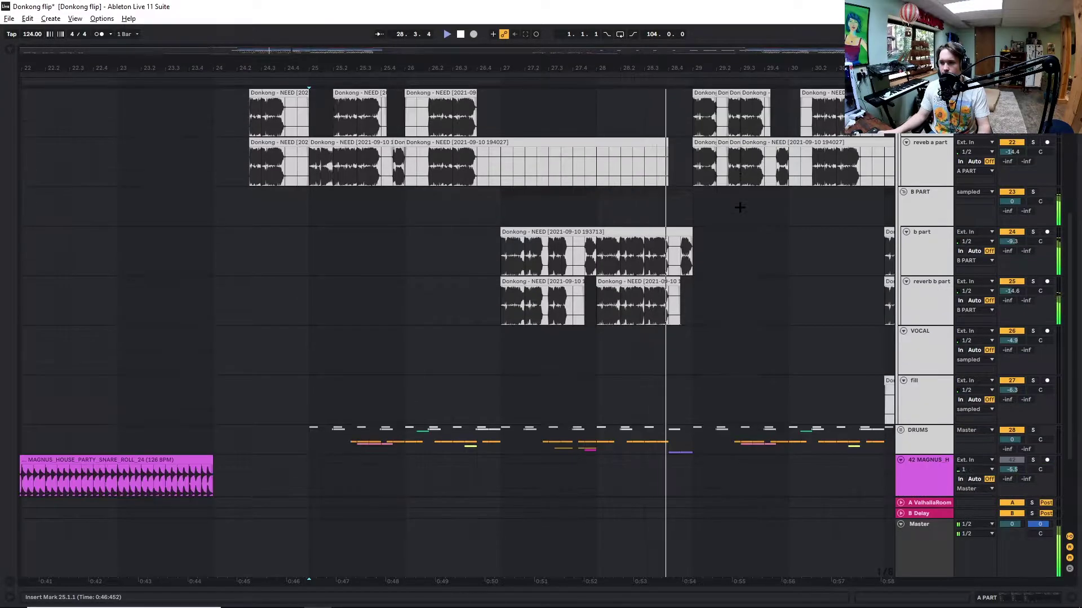
{"action": "scroll", "coordinate": [740, 207], "scroll_direction": "up", "scroll_amount": 2}
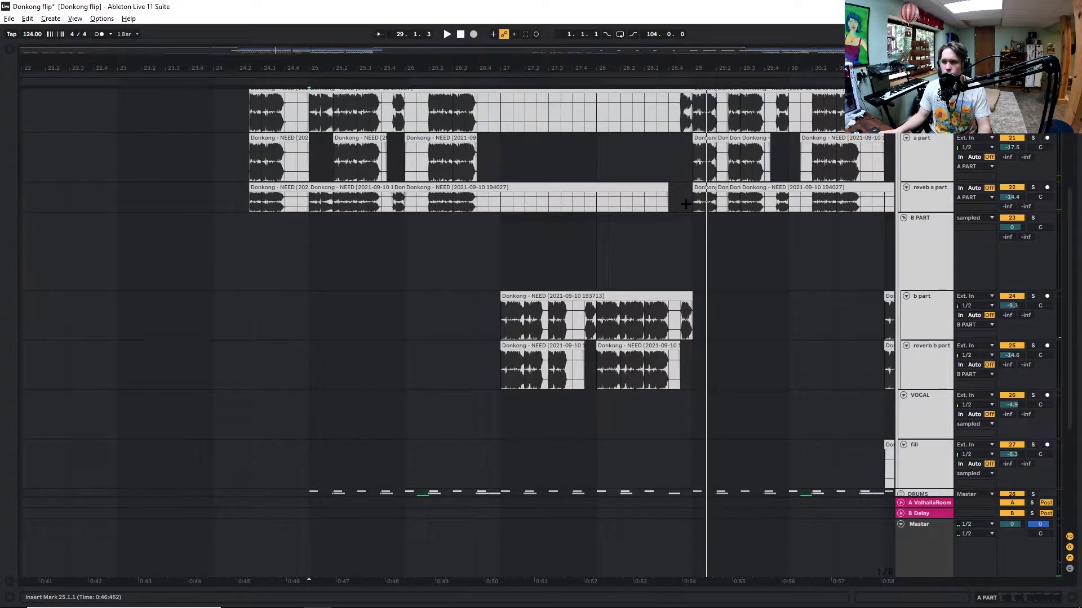
{"action": "scroll", "coordinate": [683, 234], "scroll_direction": "down", "scroll_amount": 1}
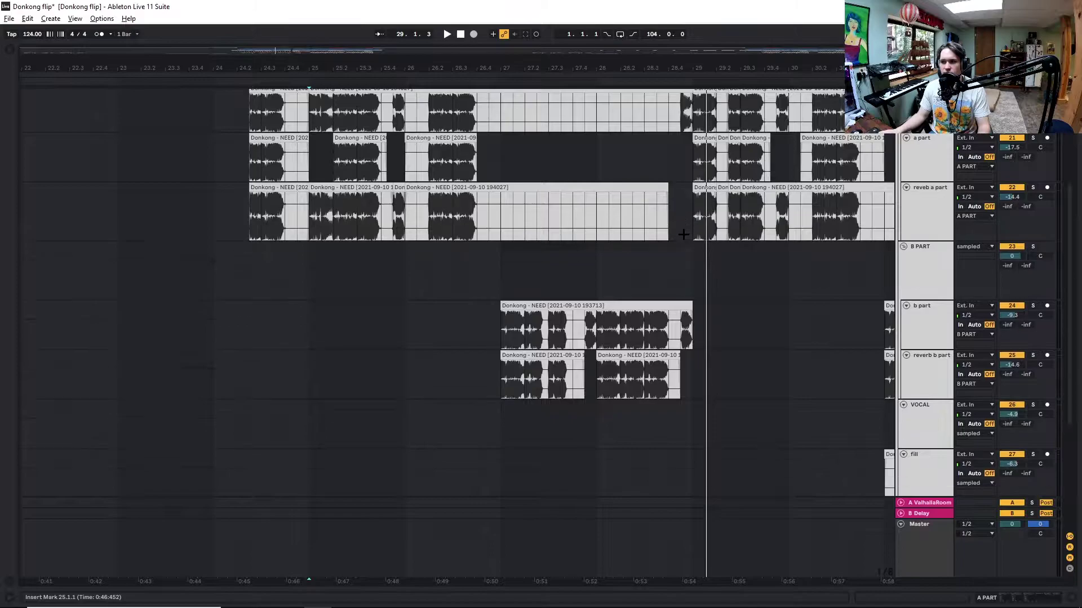
{"action": "scroll", "coordinate": [915, 220], "scroll_direction": "up", "scroll_amount": 1}
Show the device chain of the upper a part track and close its plug-in window.
{"action": "left_click", "coordinate": [925, 199]}
{"action": "left_click", "coordinate": [924, 154]}
{"action": "left_click", "coordinate": [1071, 596]}
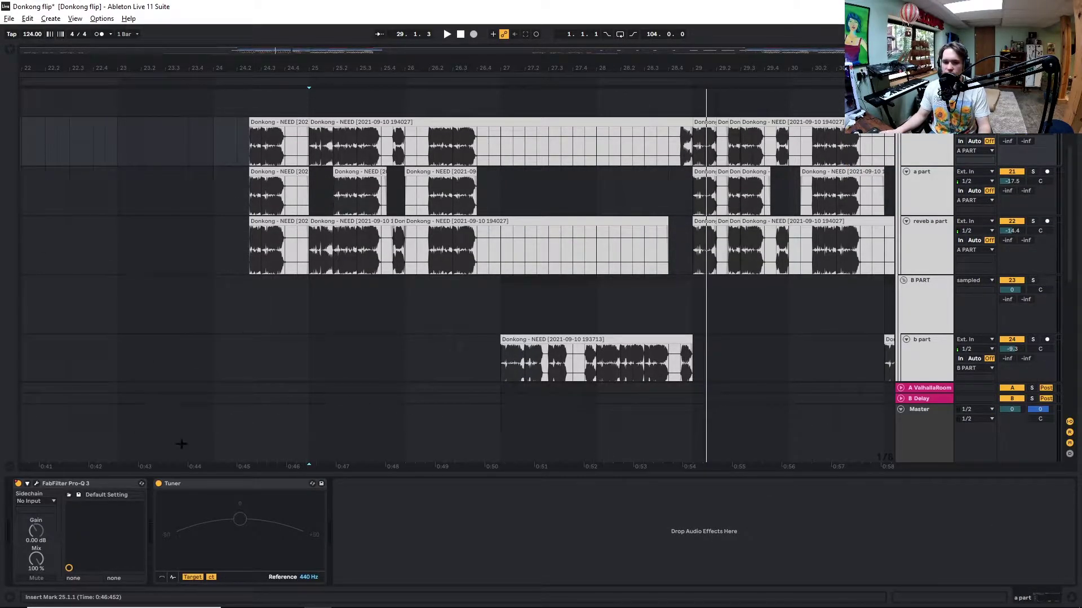
{"action": "key", "text": "ctrl+alt+p"}
{"action": "left_click", "coordinate": [467, 72]}
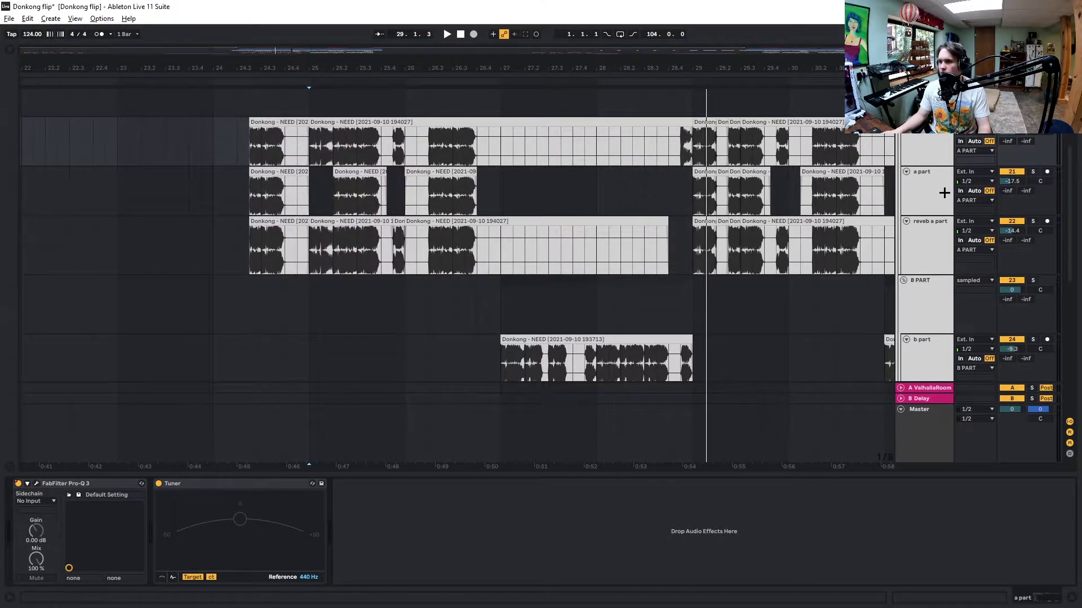
Solo the second a part track, play it from 26.2, and inspect its first FabFilter Pro-Q 3 curve.
{"action": "left_click", "coordinate": [1033, 171]}
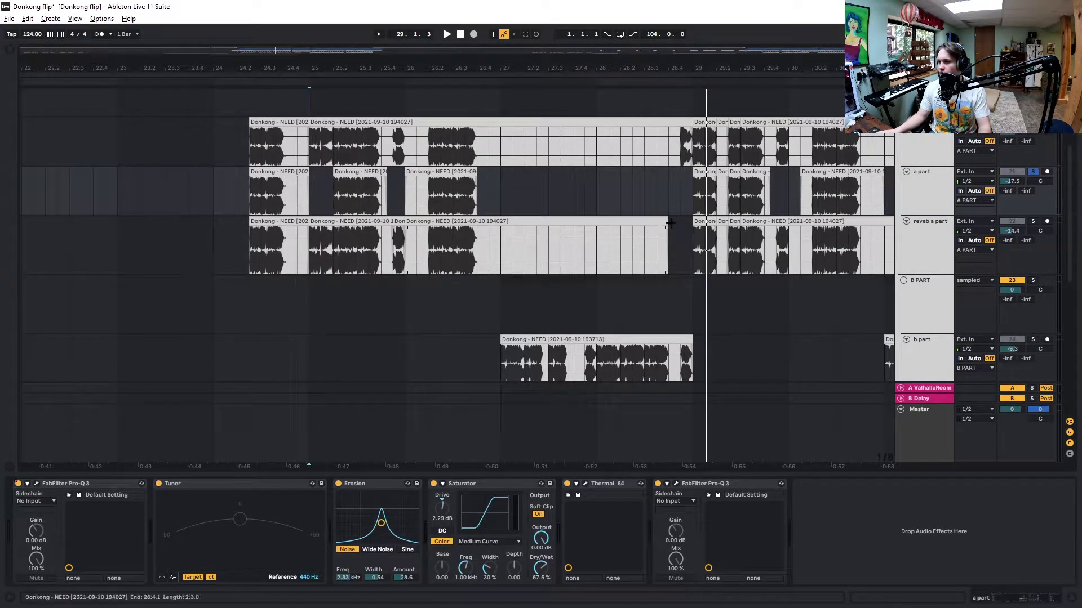
{"action": "left_click", "coordinate": [426, 195]}
{"action": "key", "text": "space"}
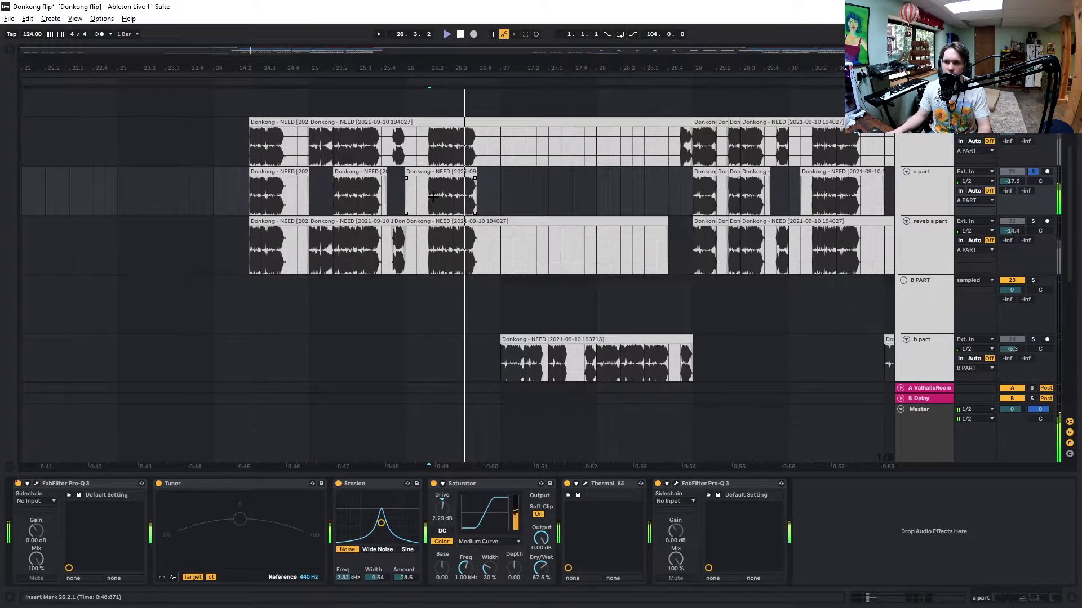
{"action": "left_click", "coordinate": [35, 484]}
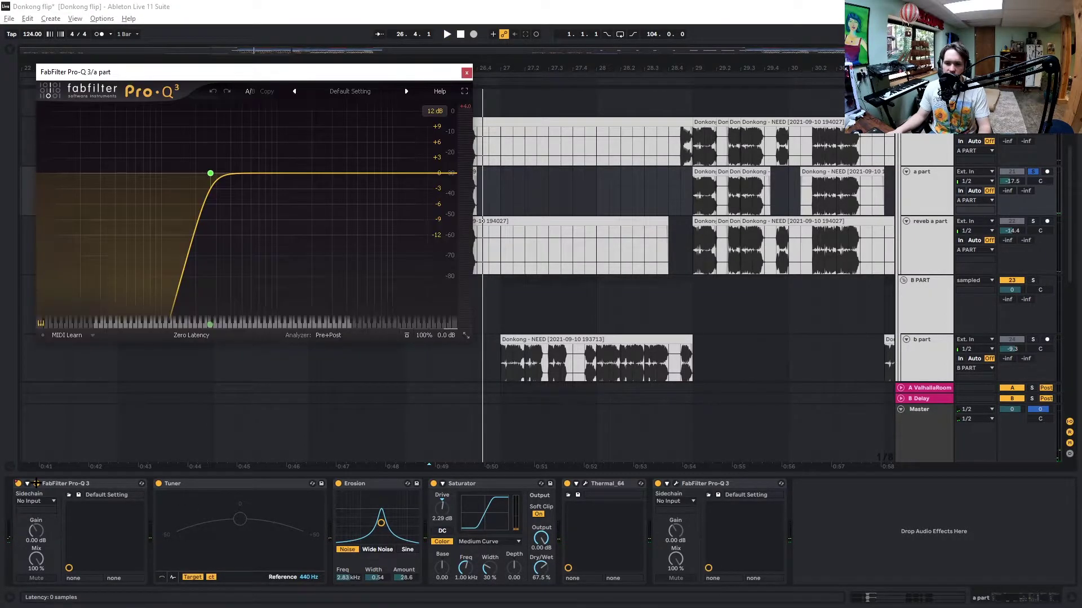
{"action": "left_click", "coordinate": [468, 72]}
Bypass the second a part track's Erosion, Saturator, Thermal and last Pro-Q 3 devices and listen to it without them.
{"action": "left_click", "coordinate": [338, 484]}
{"action": "left_click", "coordinate": [433, 483]}
{"action": "key", "text": "space"}
{"action": "key", "text": "space"}
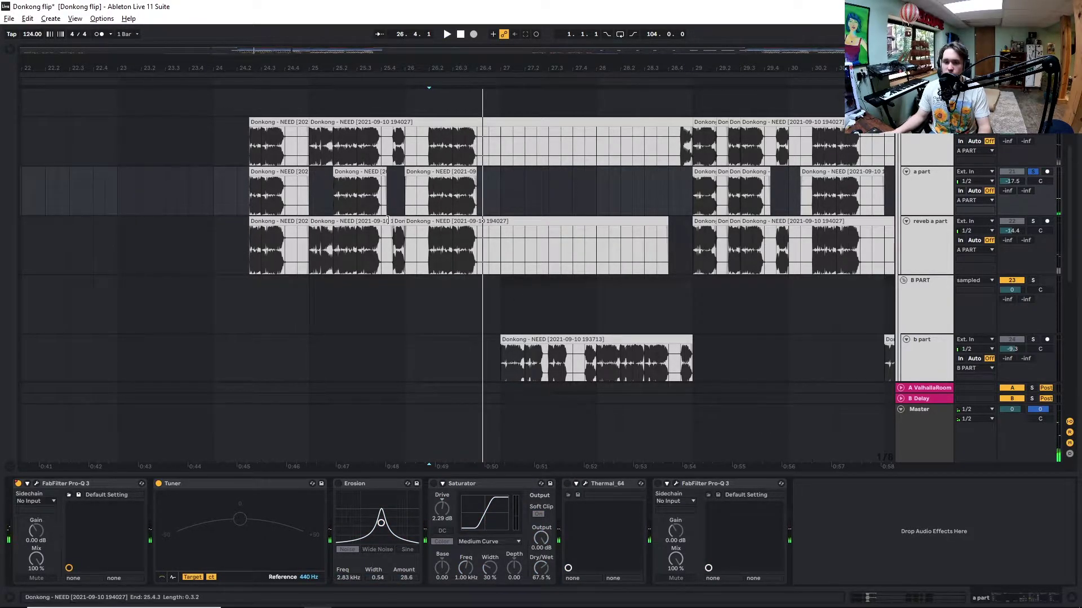
Re-enable Erosion and Saturator on the second a part track and listen to the processed sound.
{"action": "left_click", "coordinate": [338, 483]}
{"action": "left_click", "coordinate": [434, 483]}
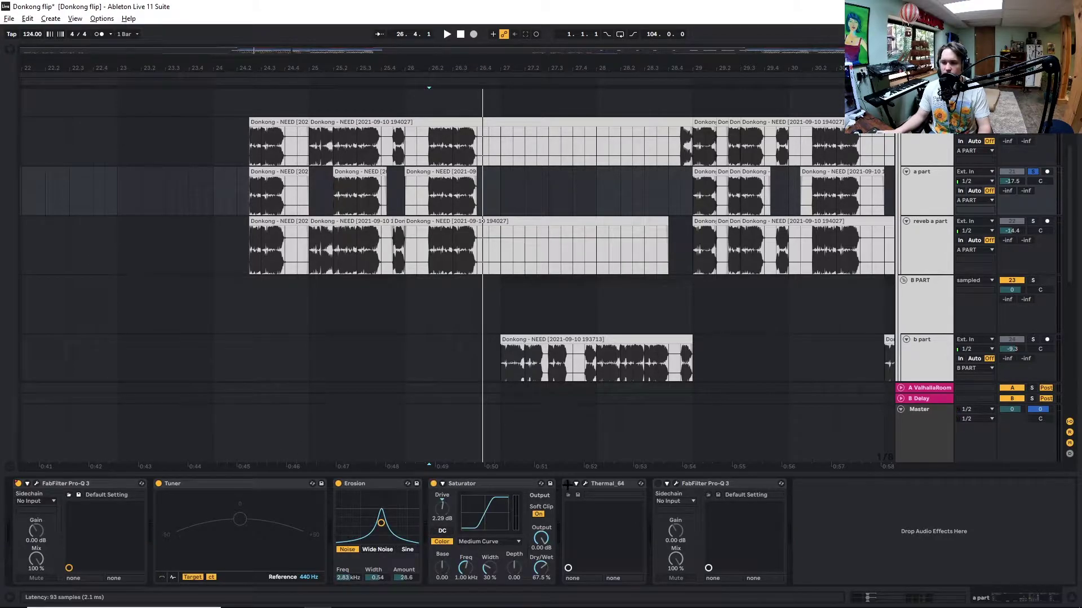
{"action": "key", "text": "space"}
{"action": "key", "text": "space"}
Solo the reveb a part track, play it from 26.2, and clear the solo.
{"action": "left_click", "coordinate": [427, 244]}
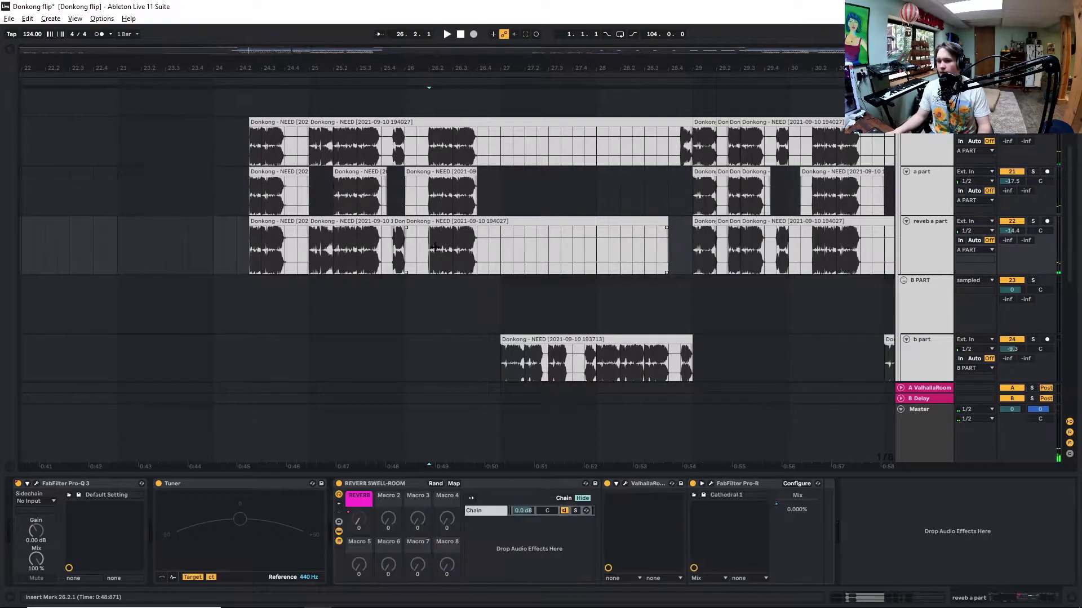
{"action": "left_click", "coordinate": [1033, 221]}
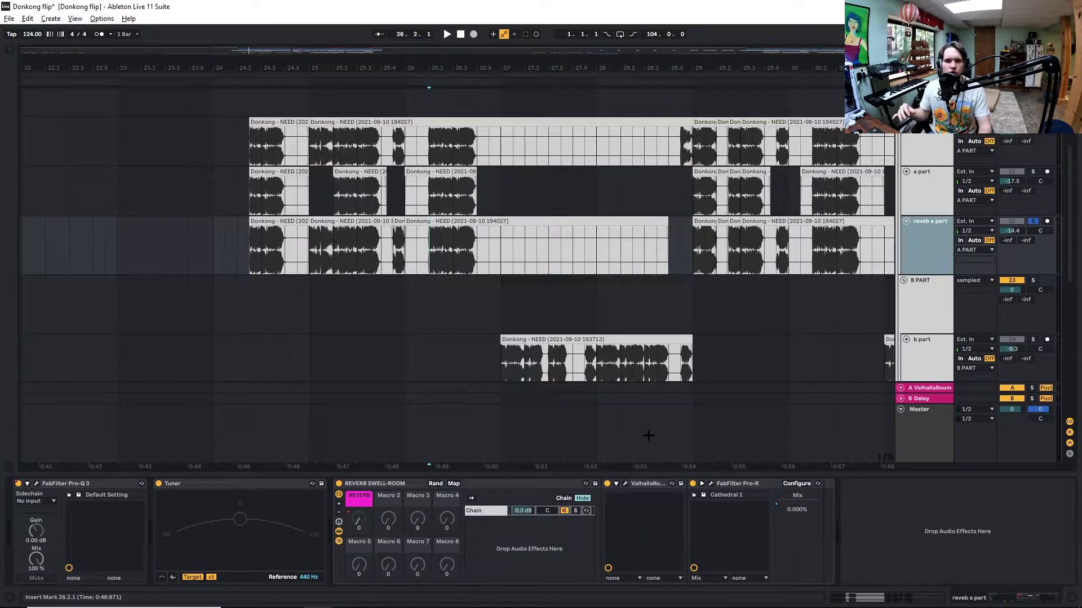
{"action": "key", "text": "space"}
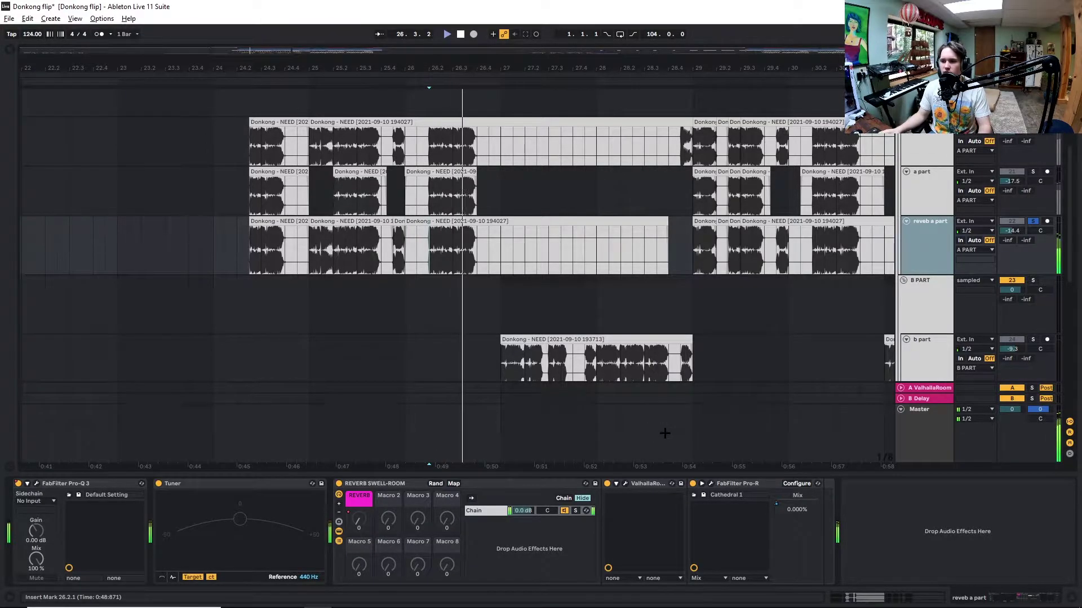
{"action": "key", "text": "ctrl+z"}
Collapse the B PART and A PART track groups.
{"action": "scroll", "coordinate": [613, 336], "scroll_direction": "down", "scroll_amount": 5}
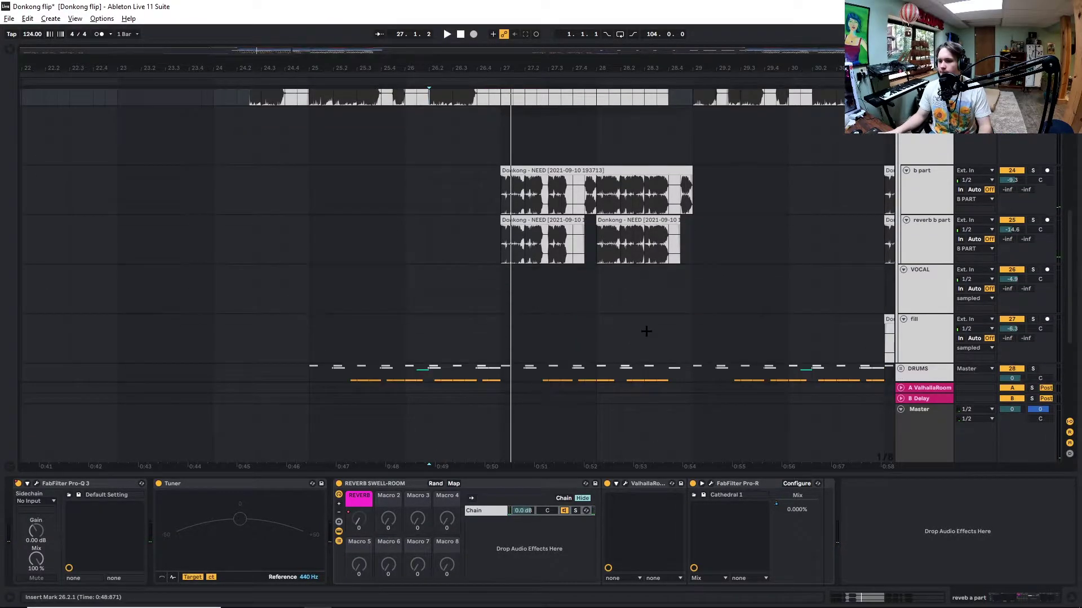
{"action": "scroll", "coordinate": [735, 309], "scroll_direction": "up", "scroll_amount": 2}
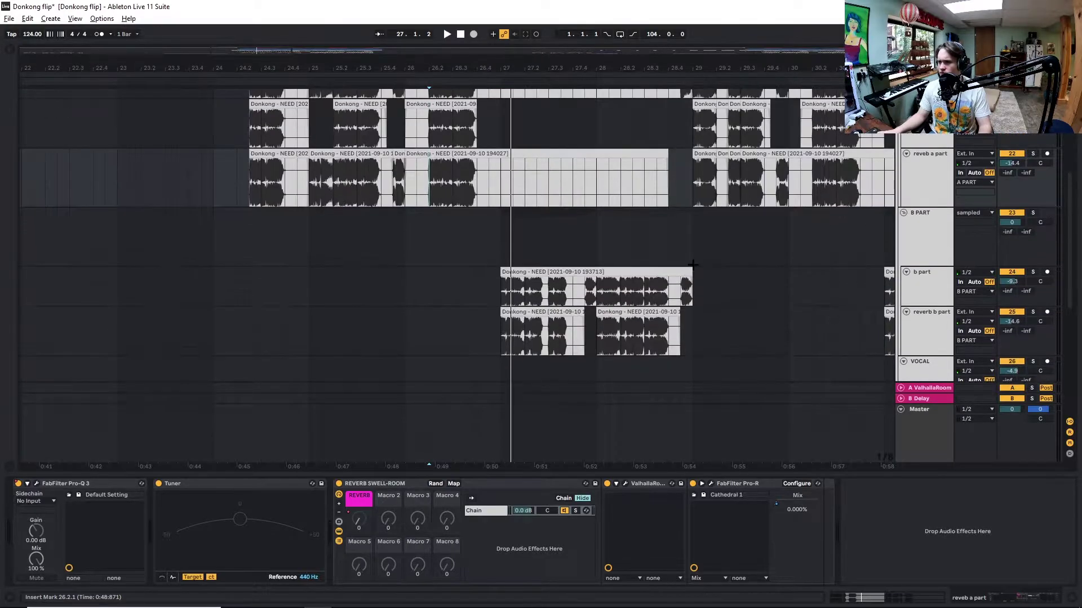
{"action": "left_click", "coordinate": [903, 212]}
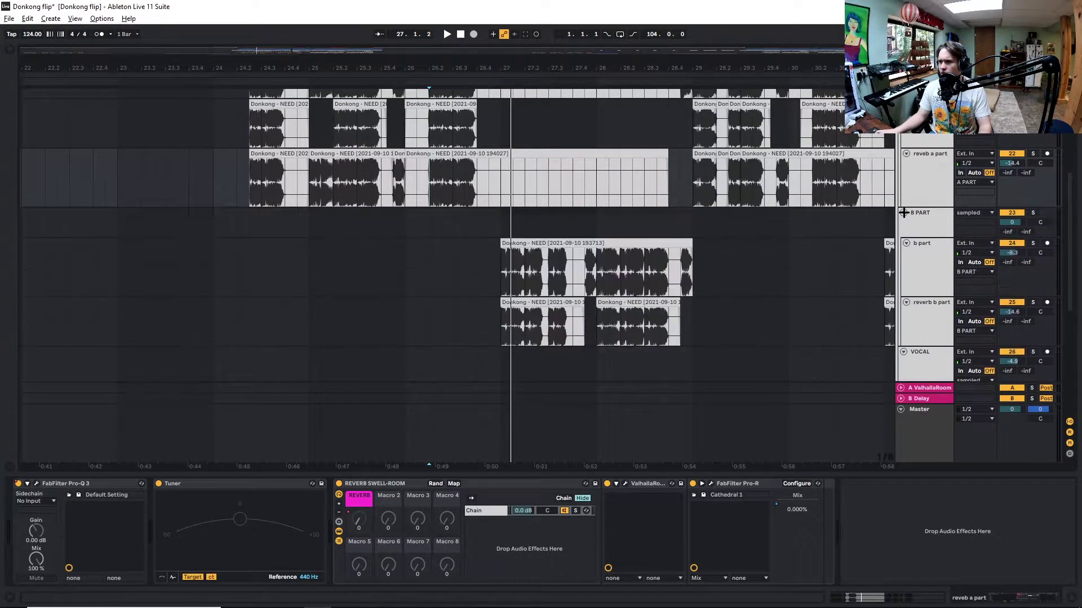
{"action": "left_click", "coordinate": [903, 212]}
{"action": "scroll", "coordinate": [915, 222], "scroll_direction": "up", "scroll_amount": 3}
{"action": "left_click", "coordinate": [903, 172]}
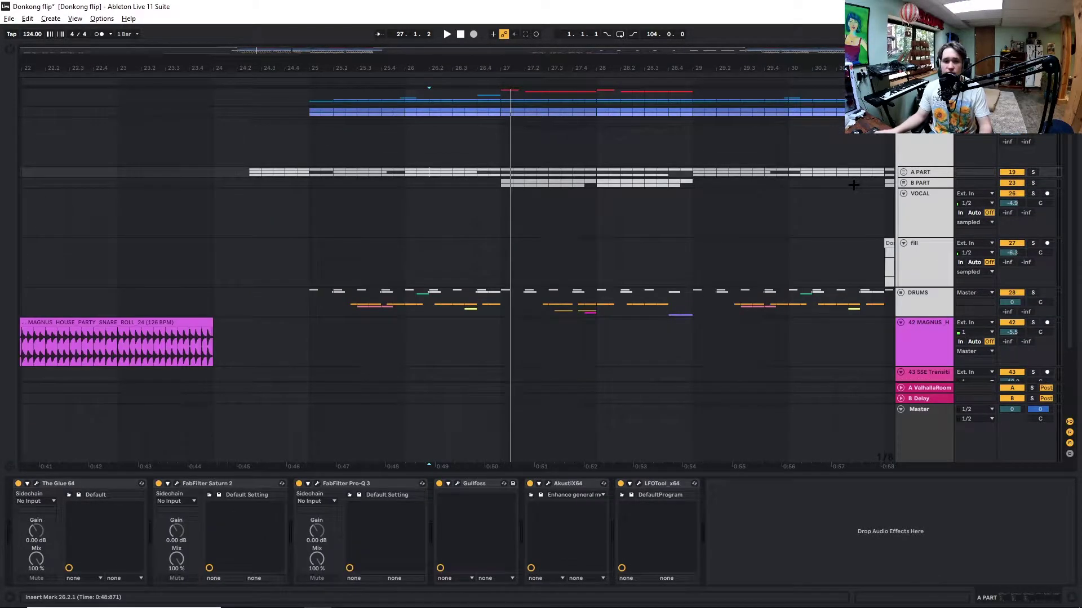
Fit the whole arrangement to the view width and expand the basses group.
{"action": "scroll", "coordinate": [511, 266], "scroll_direction": "down", "scroll_amount": 1}
{"action": "key", "text": "w"}
{"action": "scroll", "coordinate": [901, 194], "scroll_direction": "up", "scroll_amount": 4}
{"action": "left_click", "coordinate": [901, 193]}
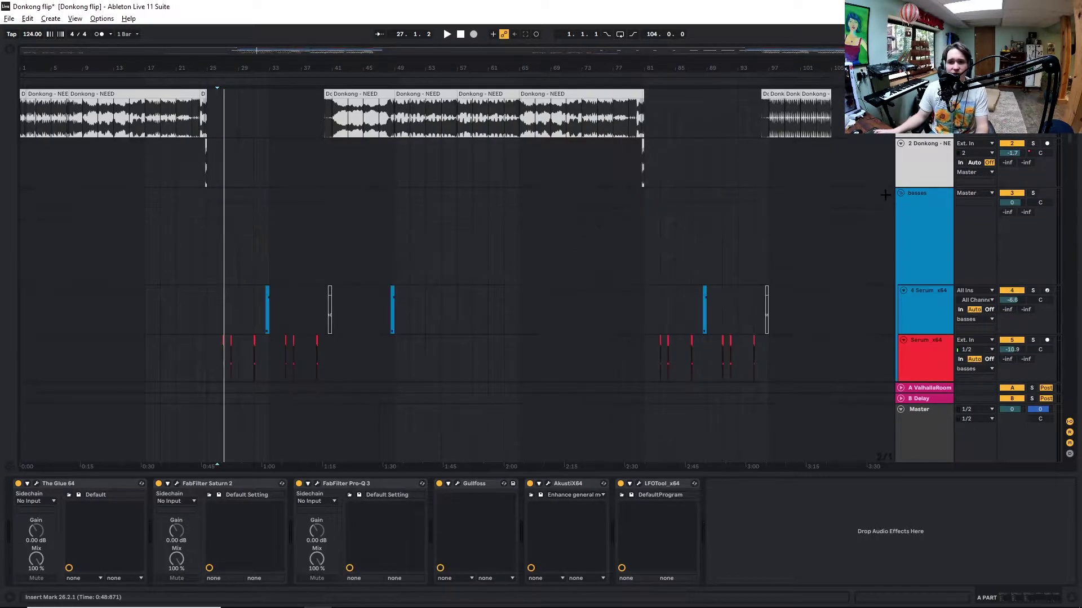
Show the device chain of the 4 Serum track and examine the clips in the basses group.
{"action": "scroll", "coordinate": [246, 241], "scroll_direction": "down", "scroll_amount": 2}
{"action": "scroll", "coordinate": [247, 241], "scroll_direction": "down", "scroll_amount": 3}
{"action": "left_click", "coordinate": [223, 113]}
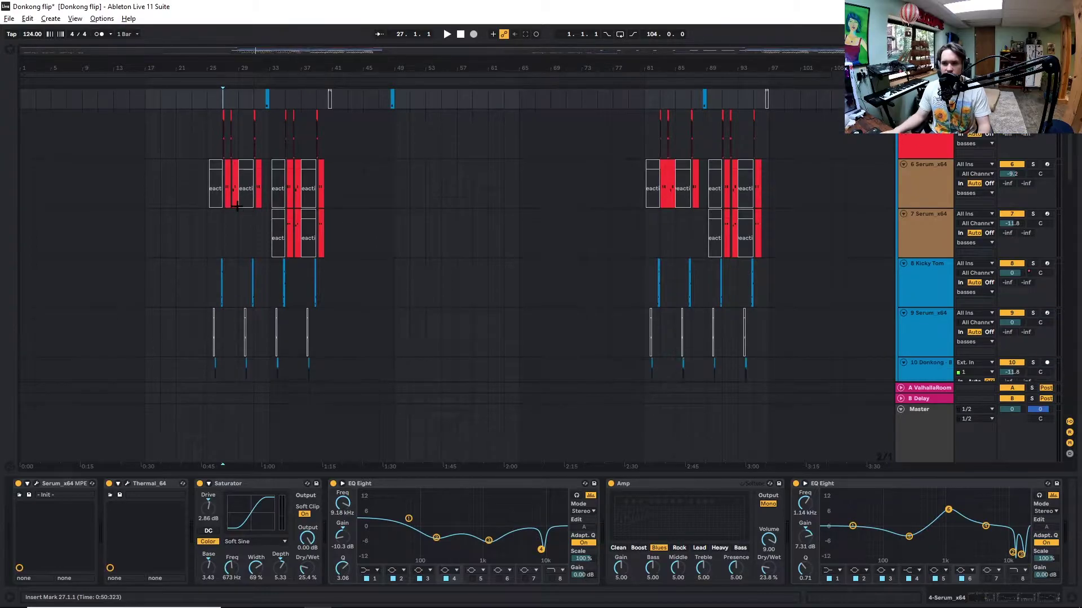
{"action": "scroll", "coordinate": [239, 212], "scroll_direction": "down", "scroll_amount": 3}
{"action": "scroll", "coordinate": [238, 224], "scroll_direction": "down", "scroll_amount": 3}
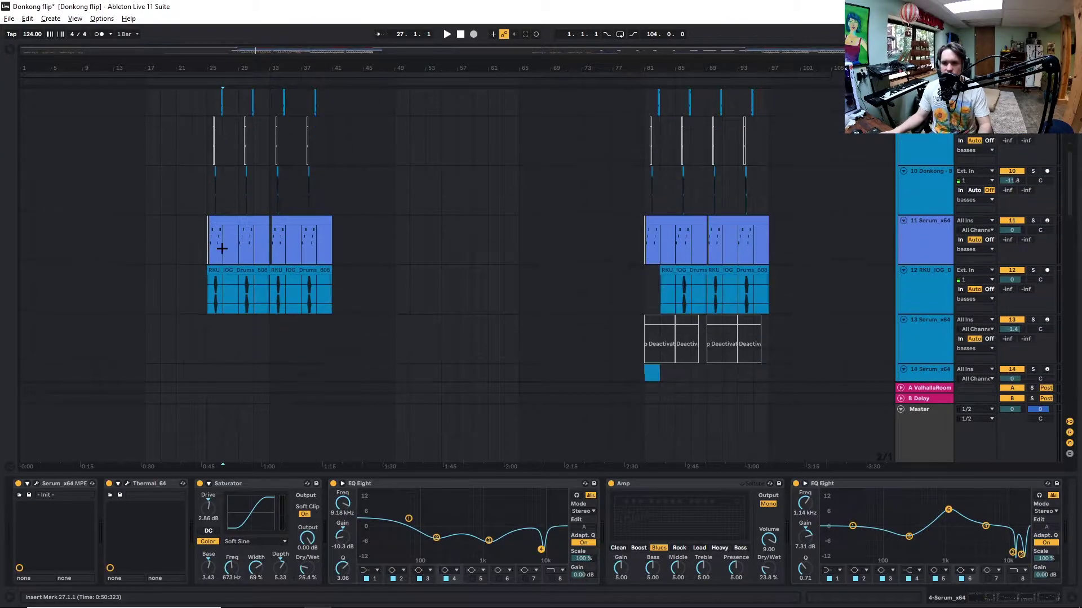
Solo the SUB A/B group and play it from bar 25.
{"action": "left_click", "coordinate": [207, 188]}
{"action": "scroll", "coordinate": [655, 180], "scroll_direction": "up", "scroll_amount": 6}
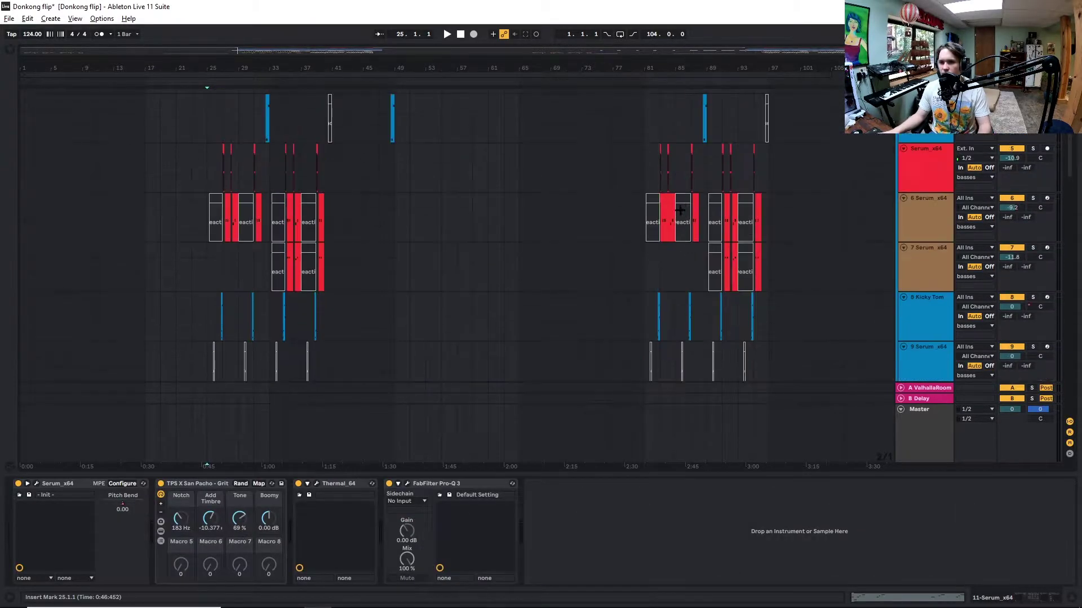
{"action": "scroll", "coordinate": [304, 183], "scroll_direction": "down", "scroll_amount": 6}
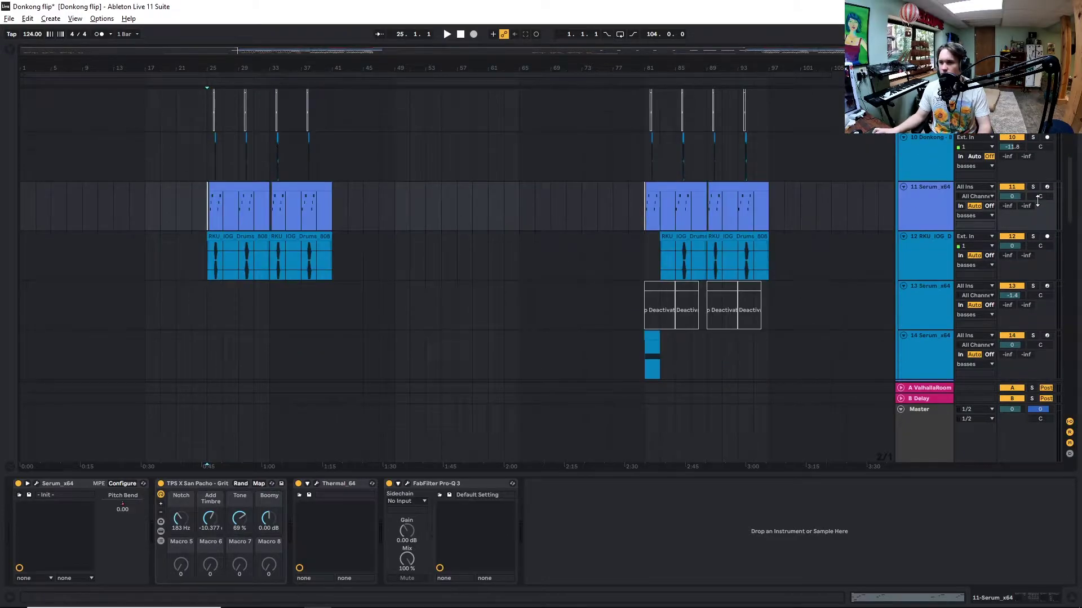
{"action": "scroll", "coordinate": [1033, 187], "scroll_direction": "down", "scroll_amount": 4}
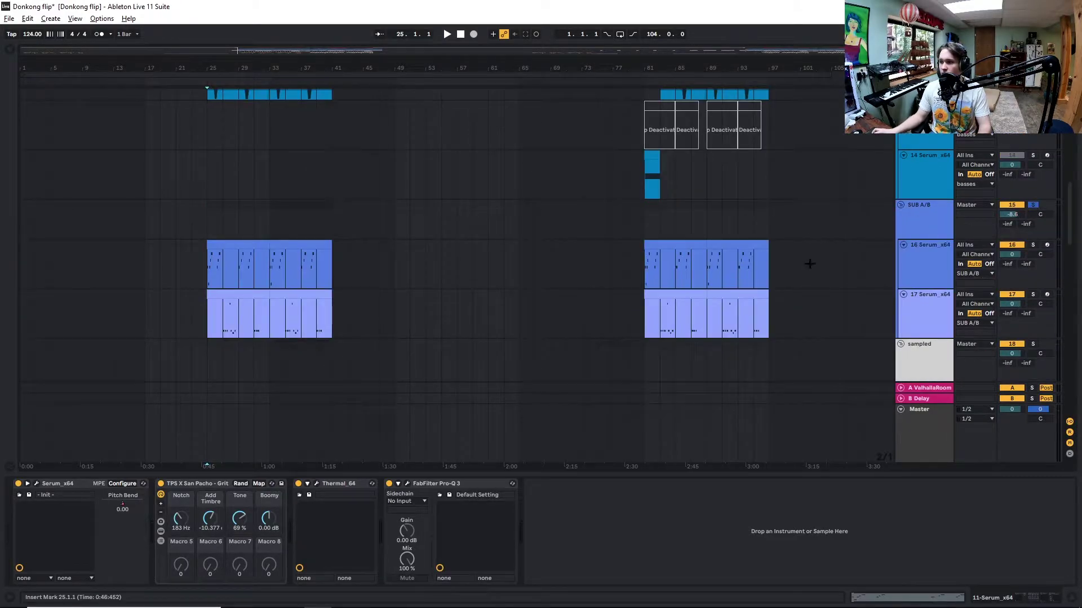
{"action": "scroll", "coordinate": [309, 277], "scroll_direction": "down", "scroll_amount": 1}
{"action": "key", "text": "space"}
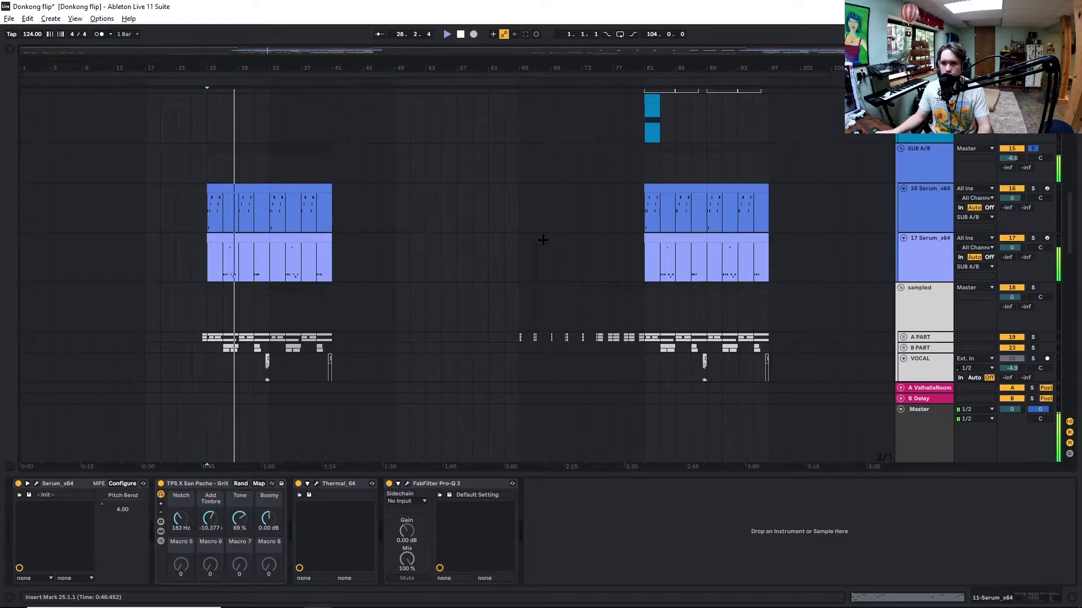
Solo the 11 Serum track in the basses group and play it from bar 25.
{"action": "scroll", "coordinate": [430, 292], "scroll_direction": "up", "scroll_amount": 6}
{"action": "left_click", "coordinate": [1031, 209]}
{"action": "scroll", "coordinate": [790, 297], "scroll_direction": "up", "scroll_amount": 1}
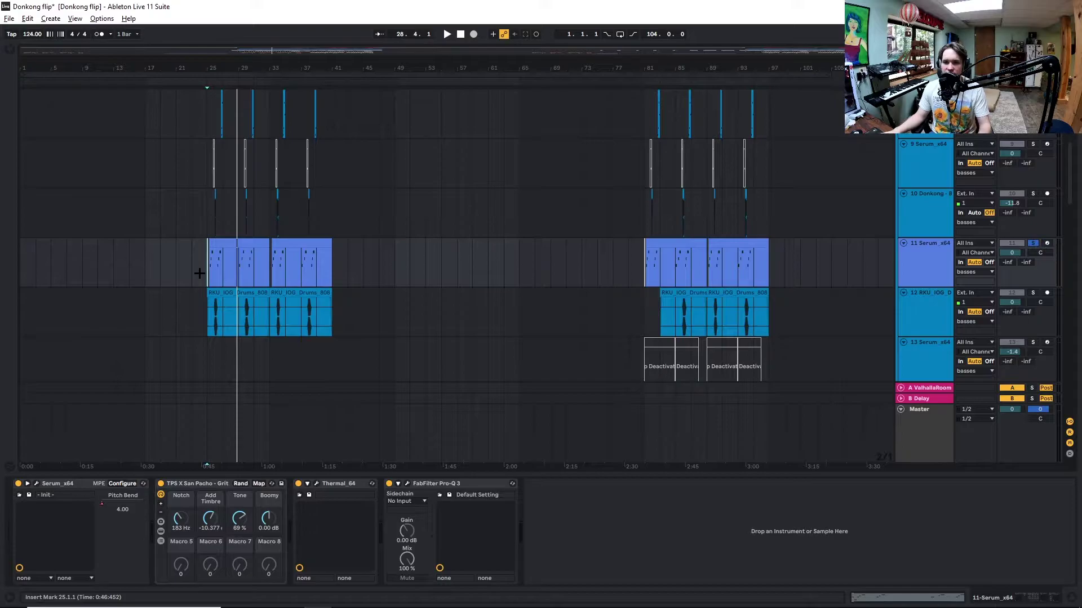
{"action": "key", "text": "space"}
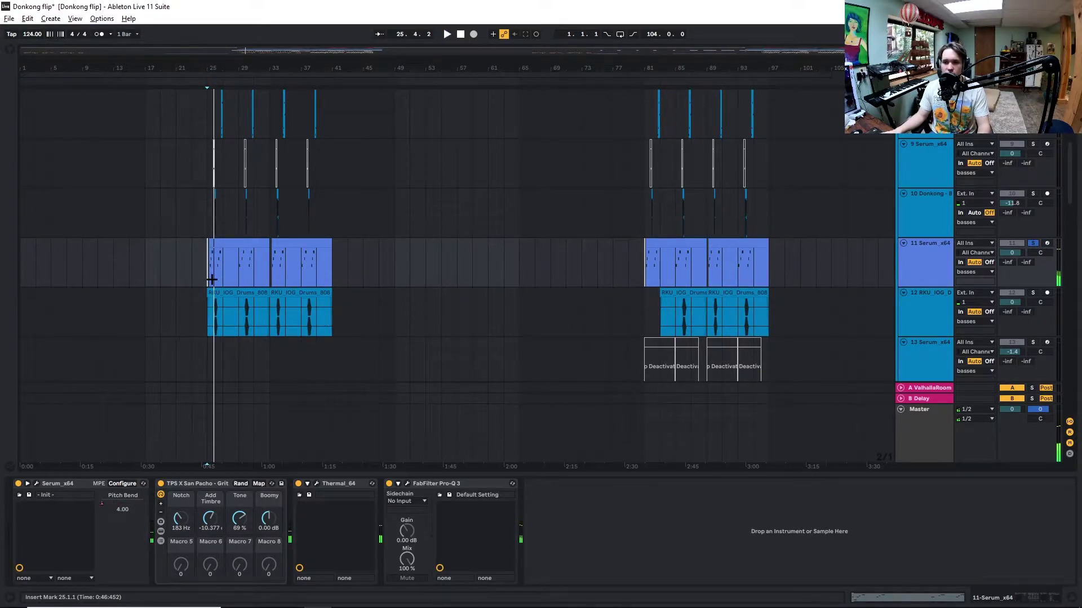
Look over the sub, sampled and drum tracks, and replay the soloed 11 Serum bass from bar 25.
{"action": "scroll", "coordinate": [212, 278], "scroll_direction": "down", "scroll_amount": 10}
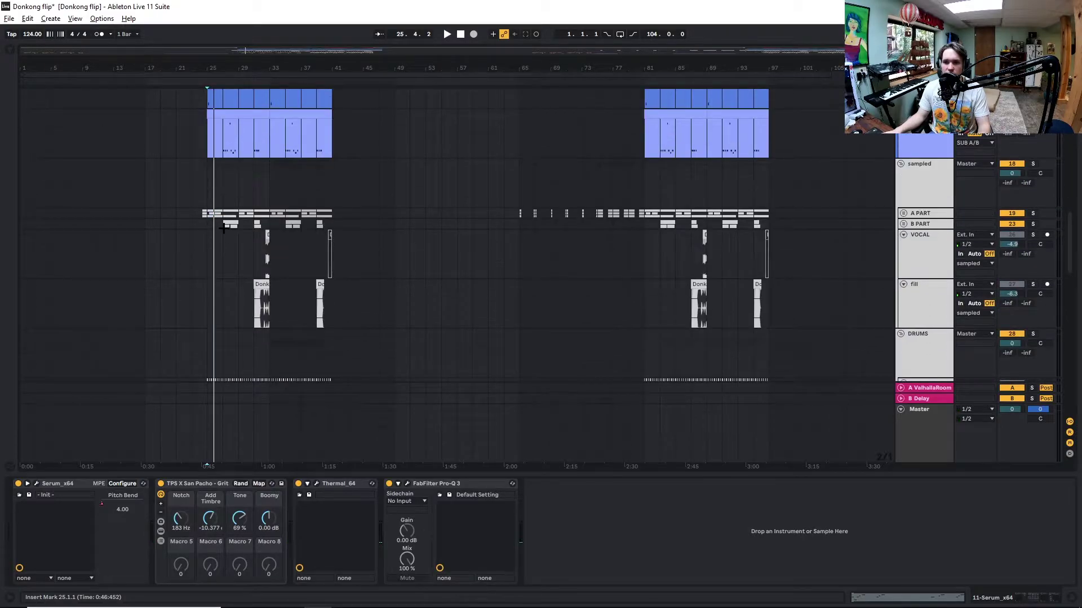
{"action": "scroll", "coordinate": [242, 265], "scroll_direction": "up", "scroll_amount": 10}
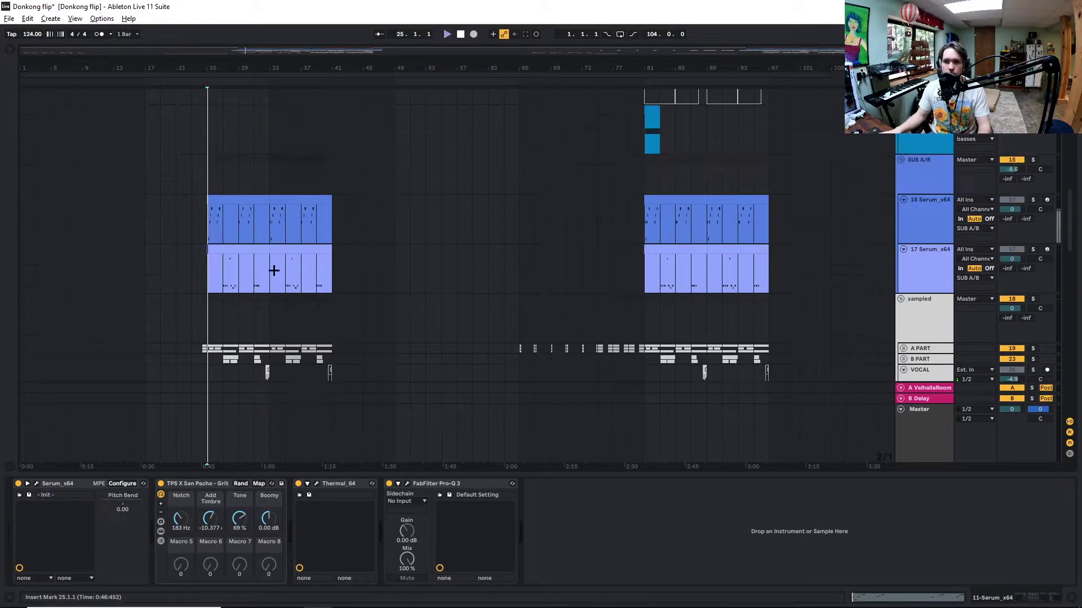
{"action": "key", "text": "space"}
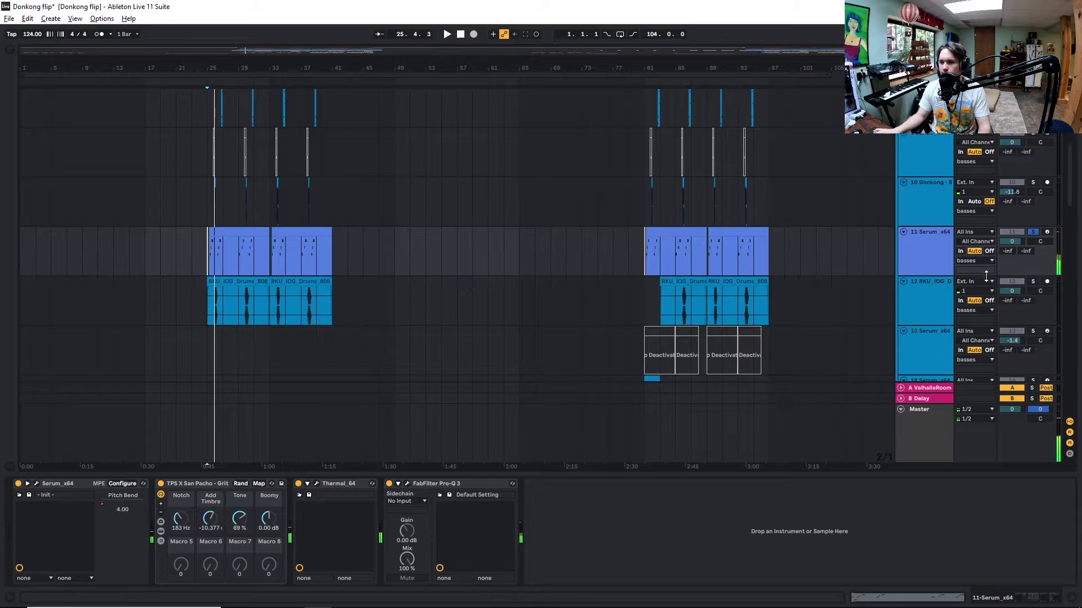
Solo the 12 RKU_IOG drums track in the basses group and play it from just before bar 26.
{"action": "left_click", "coordinate": [1033, 282]}
{"action": "scroll", "coordinate": [208, 338], "scroll_direction": "up", "scroll_amount": 5}
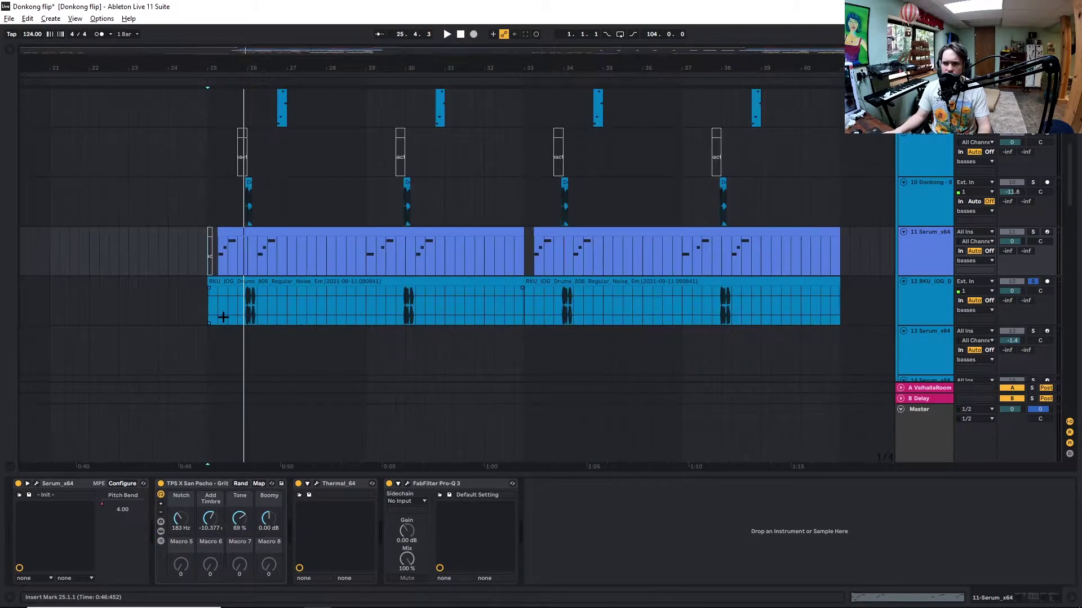
{"action": "key", "text": "space"}
{"action": "left_click", "coordinate": [244, 299]}
{"action": "key", "text": "space"}
{"action": "left_click", "coordinate": [237, 304]}
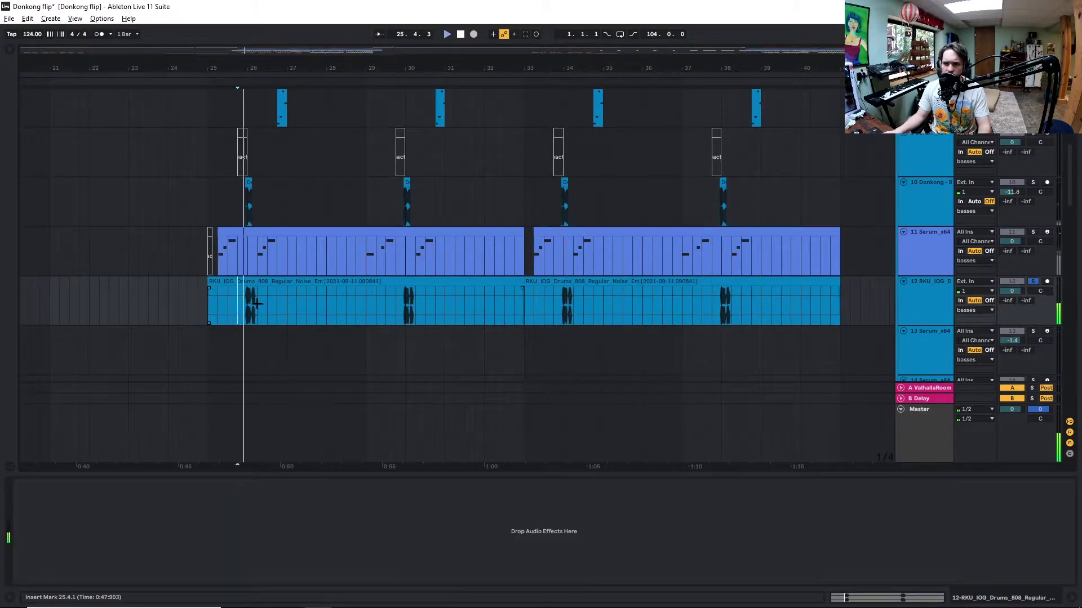
Solo the 10 Donkong bass track and play its short clip around bar 26.
{"action": "left_click", "coordinate": [1033, 182]}
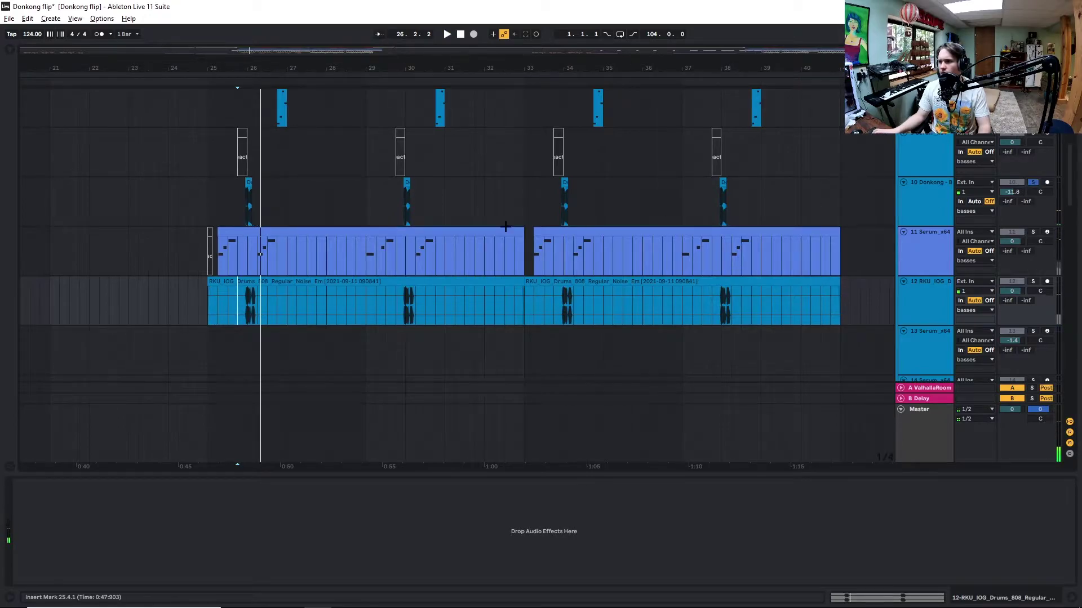
{"action": "scroll", "coordinate": [235, 222], "scroll_direction": "up", "scroll_amount": 3, "text": "ctrl"}
{"action": "left_click", "coordinate": [249, 205]}
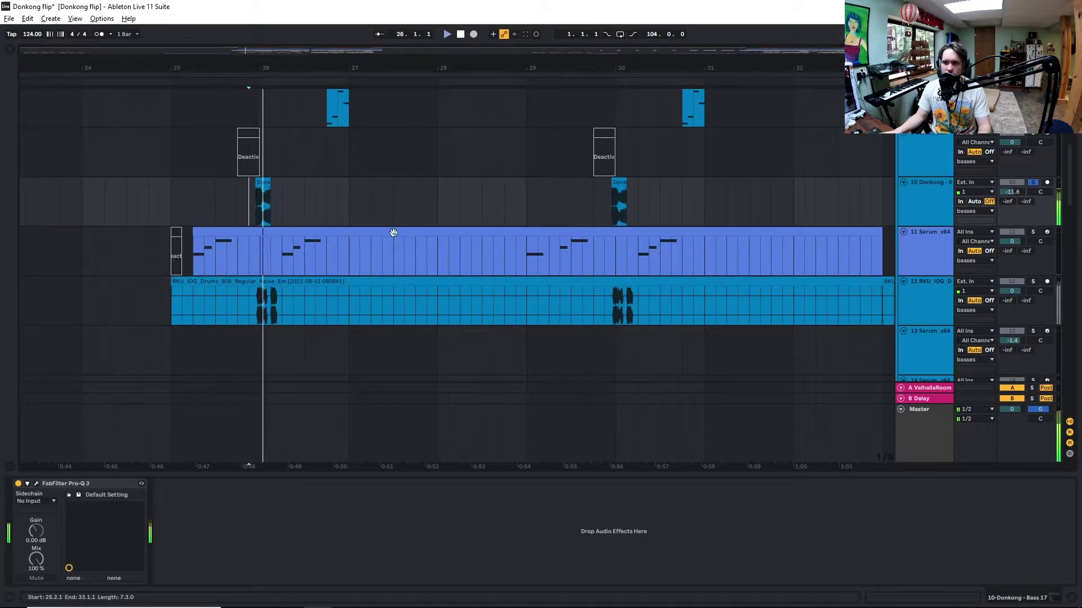
{"action": "key", "text": "space"}
{"action": "key", "text": "space"}
{"action": "key", "text": "space"}
Solo the 8 Kicky Tom track and play its clip at the end of bar 26.
{"action": "scroll", "coordinate": [349, 254], "scroll_direction": "up", "scroll_amount": 2}
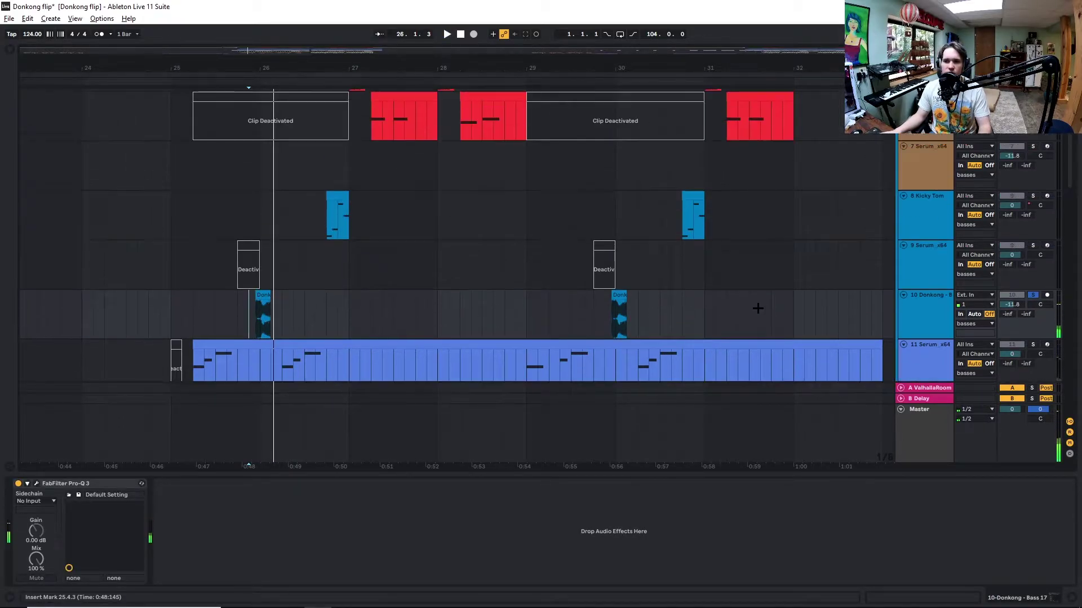
{"action": "left_click", "coordinate": [327, 215]}
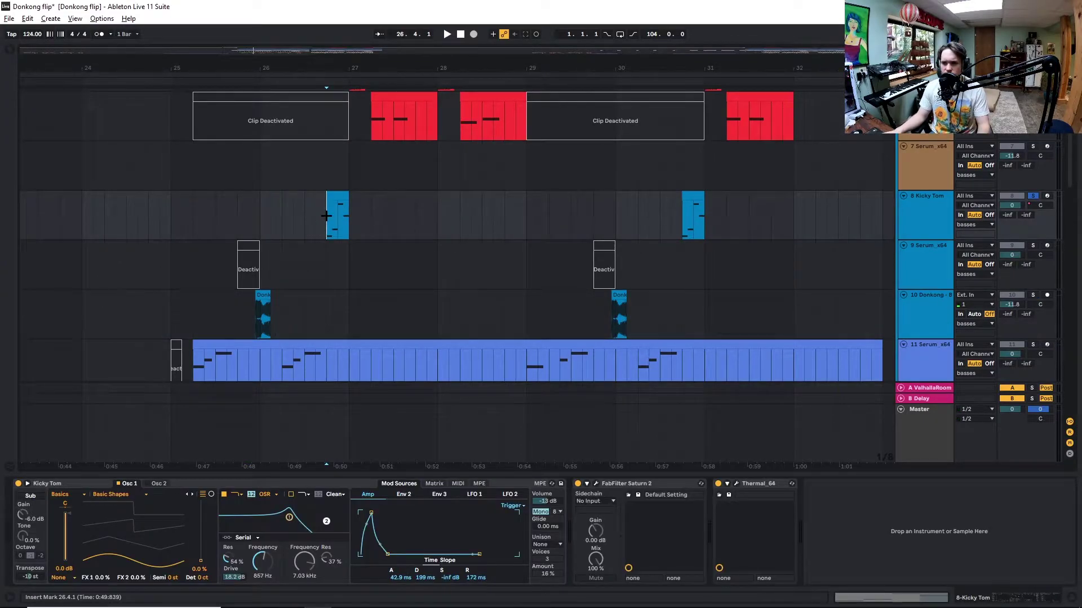
{"action": "left_click", "coordinate": [315, 220]}
{"action": "key", "text": "space"}
{"action": "key", "text": "space"}
{"action": "key", "text": "space"}
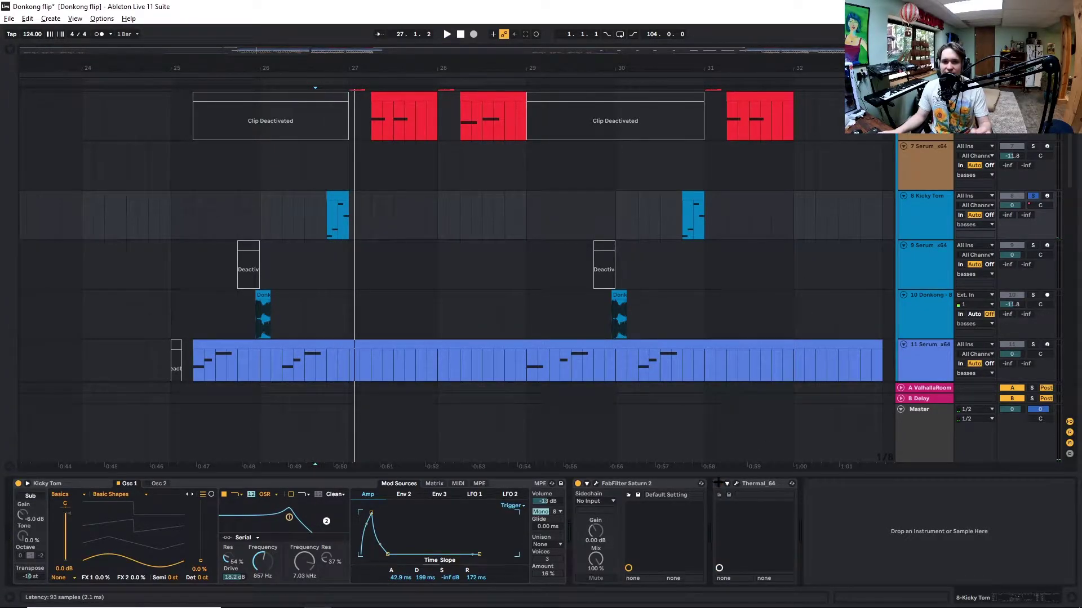
{"action": "key", "text": "space"}
{"action": "key", "text": "space"}
{"action": "key", "text": "space"}
{"action": "key", "text": "space"}
{"action": "key", "text": "space"}
Solo bass tracks 8 to 12 together and play them from bar 25.
{"action": "scroll", "coordinate": [755, 385], "scroll_direction": "up", "scroll_amount": 3}
{"action": "left_click", "coordinate": [925, 190]}
{"action": "scroll", "coordinate": [433, 295], "scroll_direction": "down", "scroll_amount": 1}
{"action": "scroll", "coordinate": [440, 315], "scroll_direction": "down", "scroll_amount": 2}
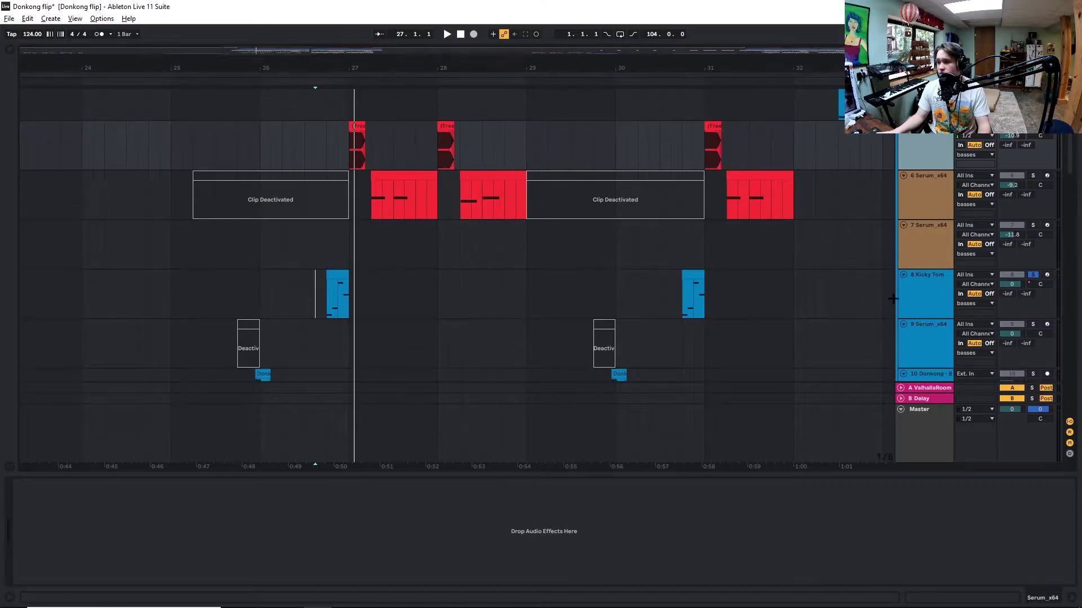
{"action": "scroll", "coordinate": [852, 254], "scroll_direction": "down", "scroll_amount": 2}
{"action": "scroll", "coordinate": [852, 255], "scroll_direction": "down", "scroll_amount": 2}
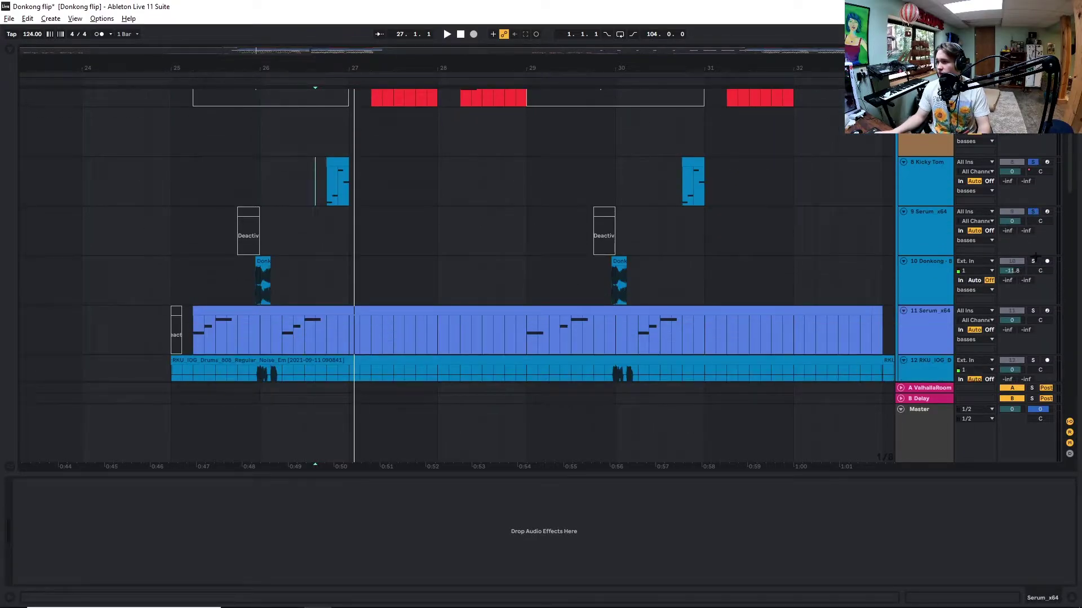
{"action": "scroll", "coordinate": [1043, 319], "scroll_direction": "down", "scroll_amount": 3}
{"action": "scroll", "coordinate": [1035, 292], "scroll_direction": "down", "scroll_amount": 2}
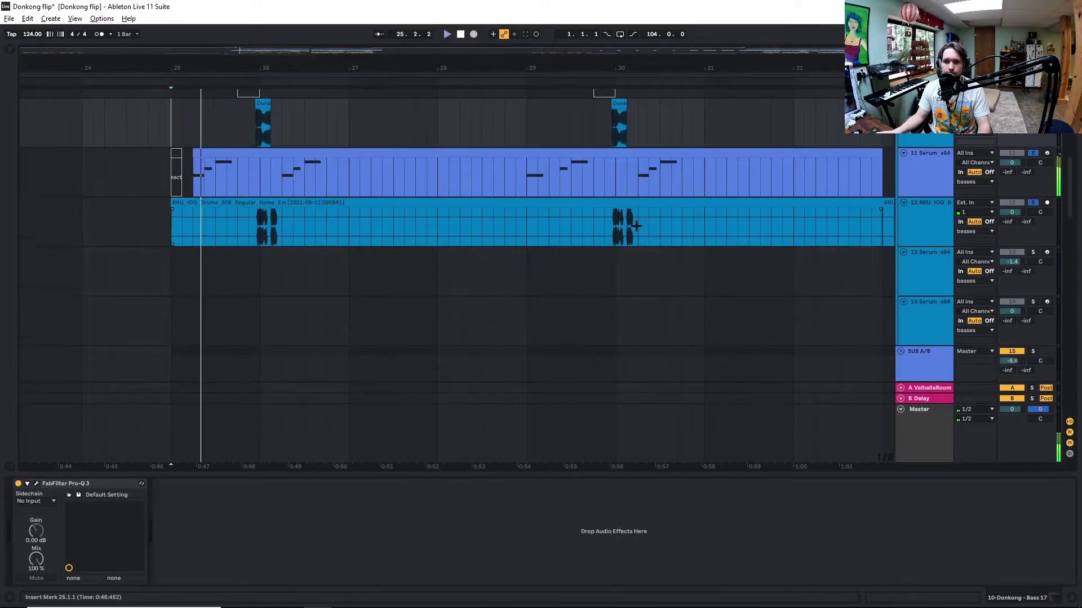
{"action": "scroll", "coordinate": [643, 251], "scroll_direction": "up", "scroll_amount": 2}
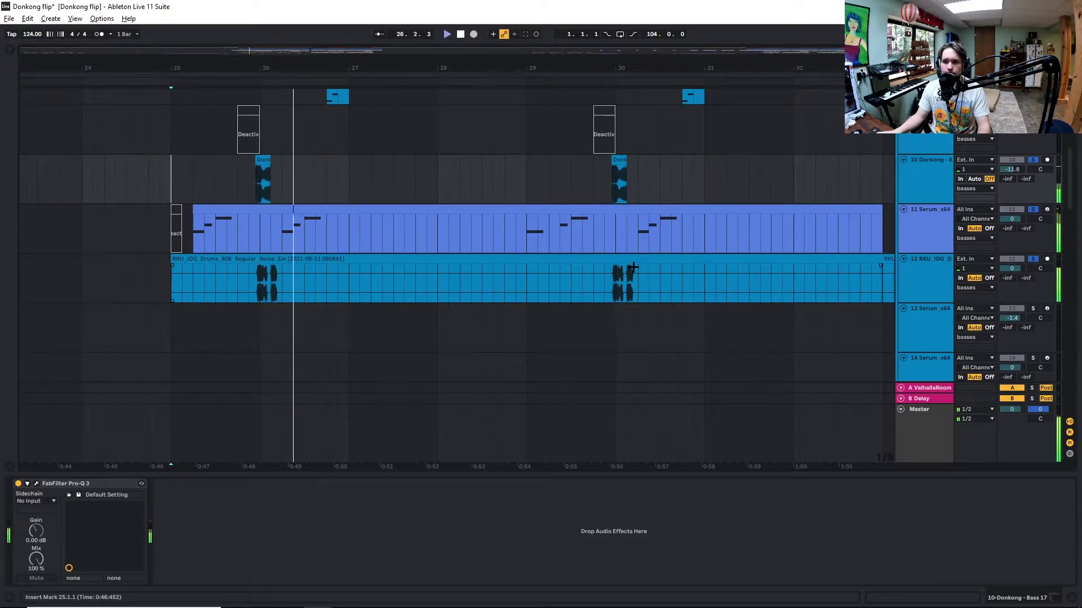
Solo the red Serum_x64 audio track above track 6 and play it from bar 27.
{"action": "scroll", "coordinate": [632, 267], "scroll_direction": "up", "scroll_amount": 2}
{"action": "scroll", "coordinate": [654, 265], "scroll_direction": "up", "scroll_amount": 2}
{"action": "scroll", "coordinate": [654, 265], "scroll_direction": "up", "scroll_amount": 10}
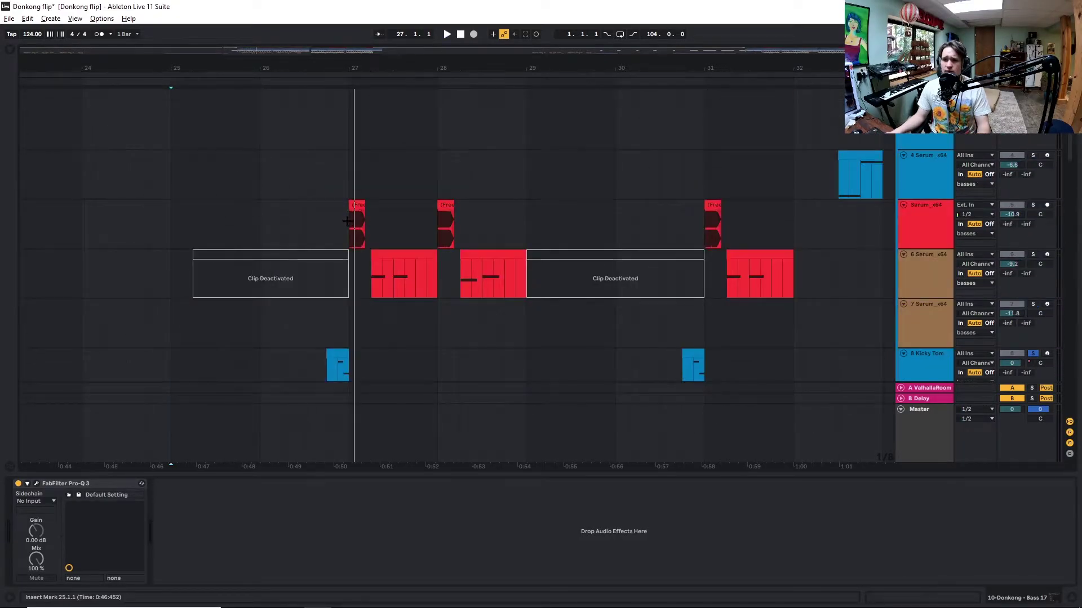
{"action": "left_click", "coordinate": [346, 222]}
{"action": "scroll", "coordinate": [335, 163], "scroll_direction": "down", "scroll_amount": 3}
{"action": "key", "text": "space"}
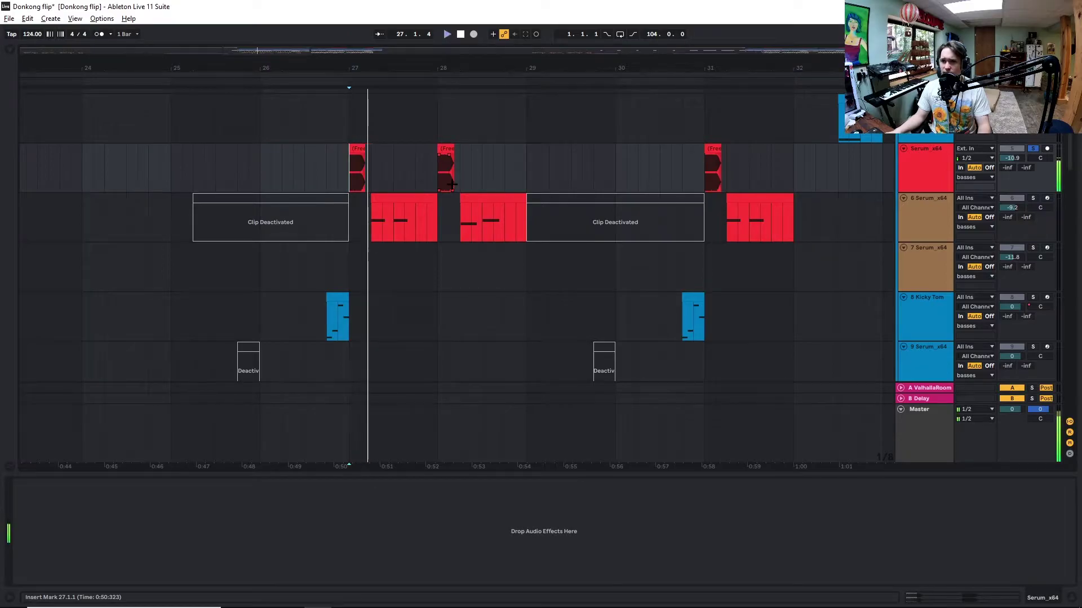
{"action": "scroll", "coordinate": [395, 154], "scroll_direction": "down", "scroll_amount": 1}
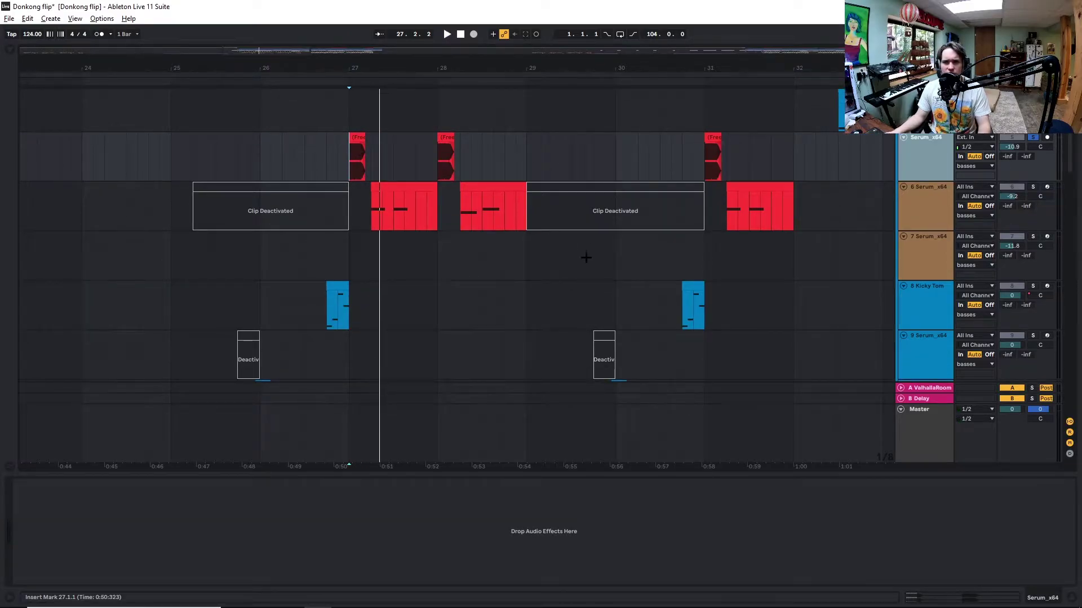
Solo the 6 Serum_x64 track, inspect its Bass 13 patch's oscillators and effects in Serum, and play it from bar 27.
{"action": "left_click", "coordinate": [1032, 187]}
{"action": "left_click", "coordinate": [927, 200]}
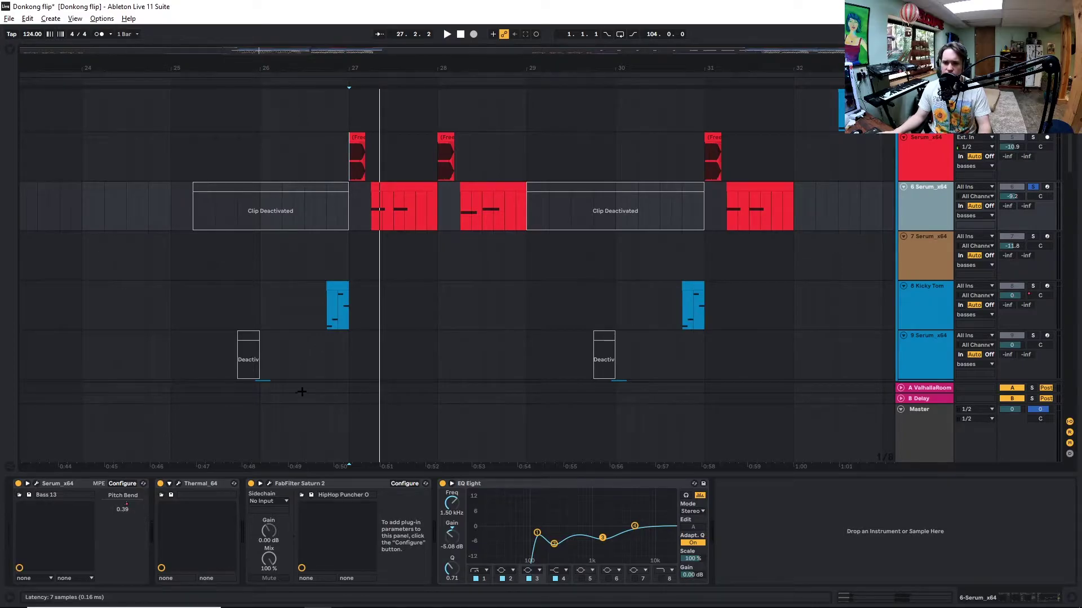
{"action": "key", "text": "ctrl+alt+p"}
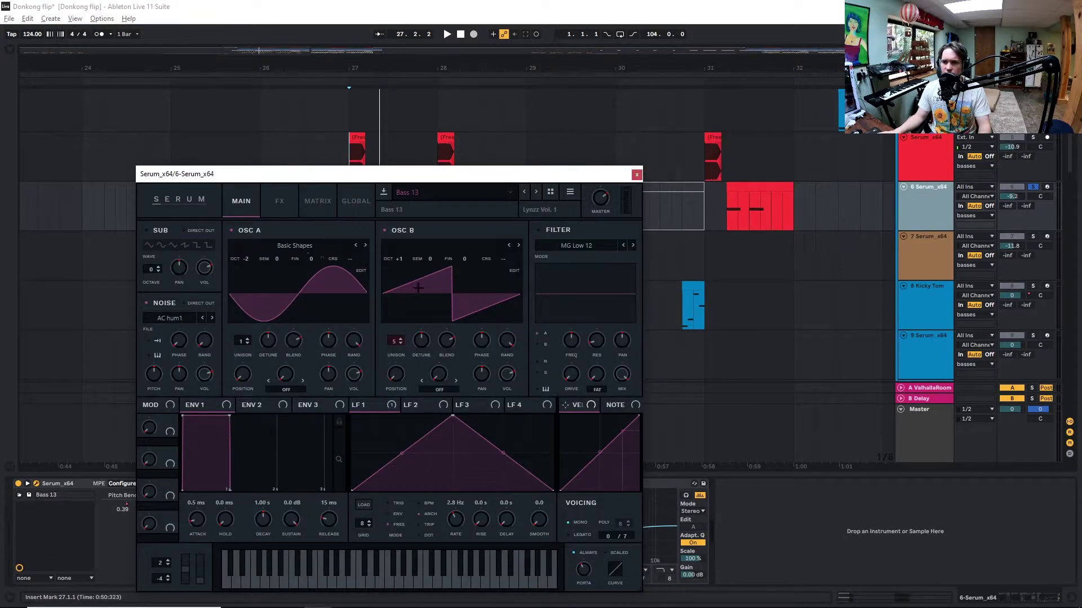
{"action": "left_click", "coordinate": [280, 200]}
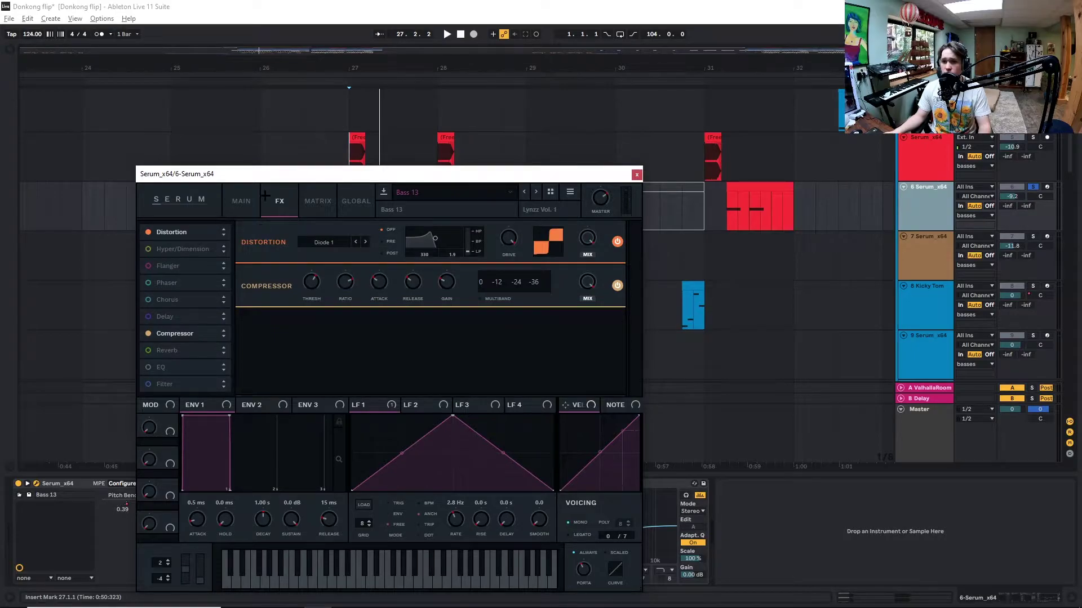
{"action": "left_click", "coordinate": [243, 200]}
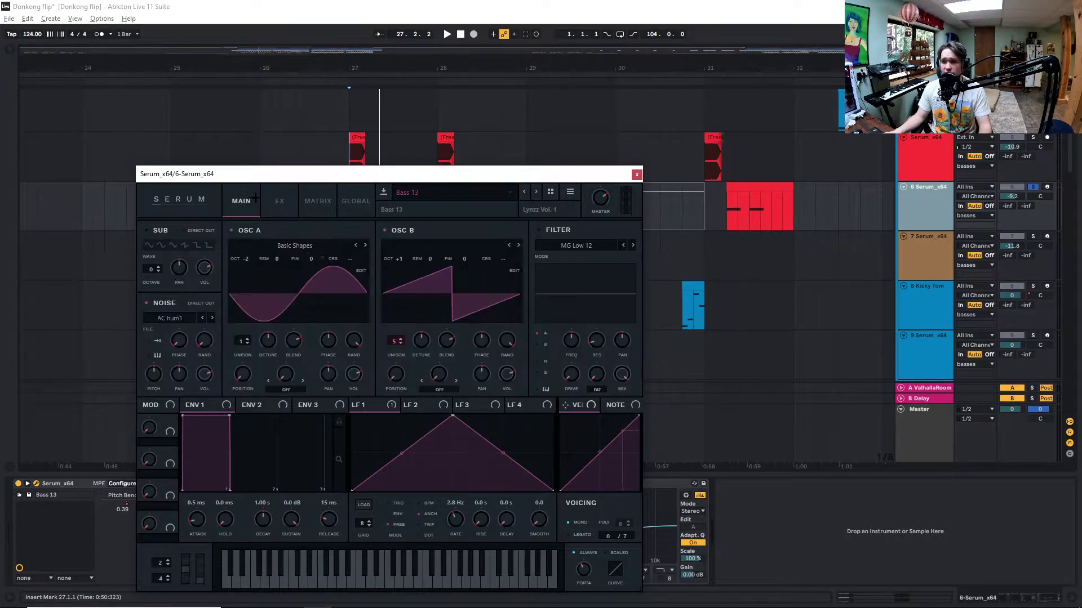
{"action": "left_click", "coordinate": [636, 175]}
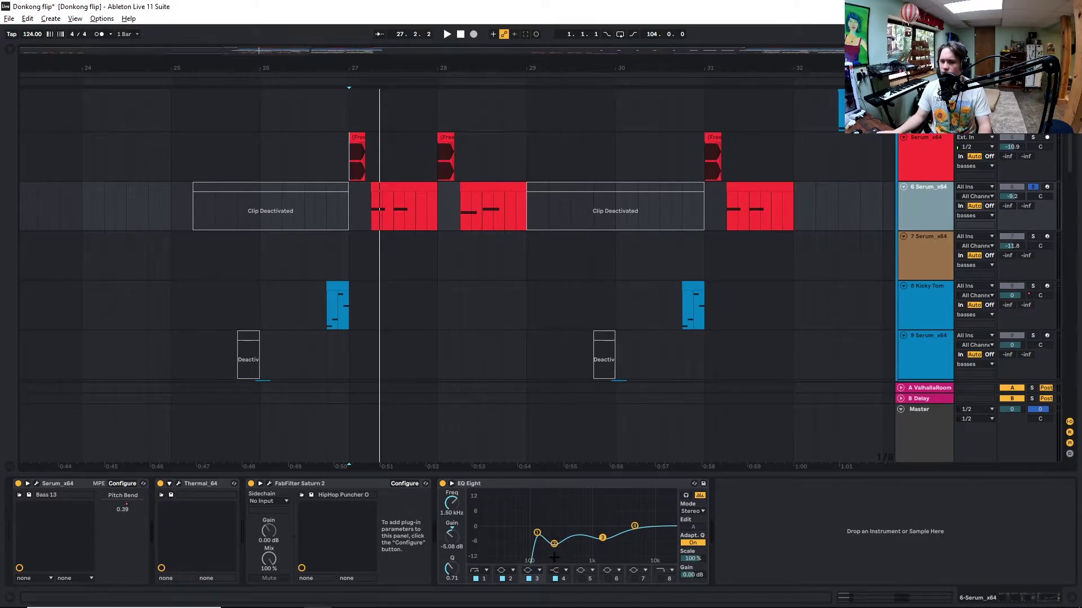
{"action": "key", "text": "space"}
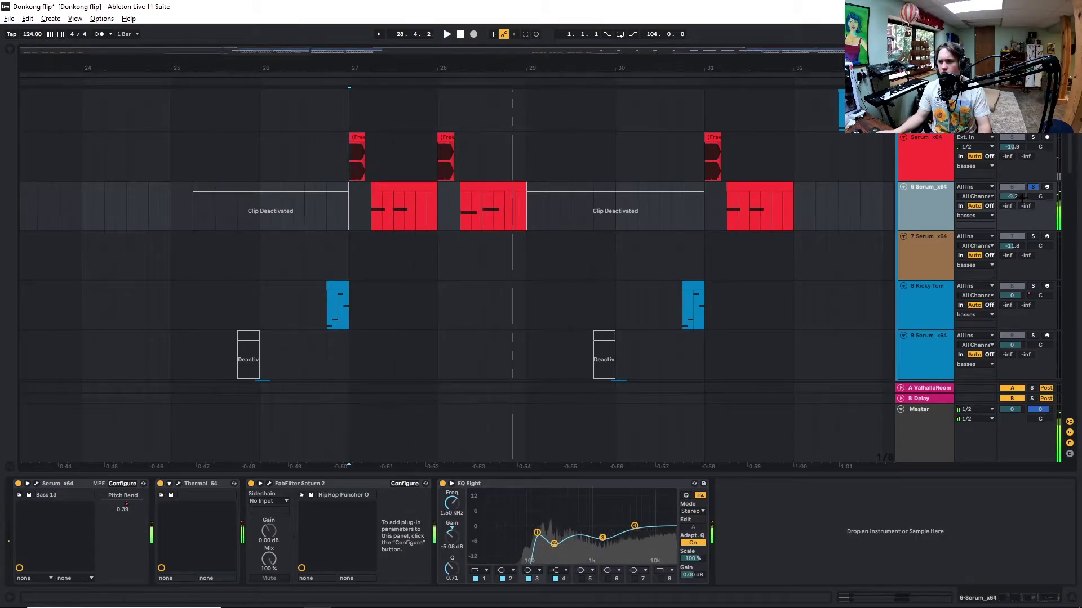
{"action": "key", "text": "space"}
Solo the red Serum_x64 track, 6 Serum_x64 and the 17 Serum_x64 sub together and play them from bar 27.
{"action": "scroll", "coordinate": [1033, 175], "scroll_direction": "up", "scroll_amount": 1}
{"action": "left_click", "coordinate": [1033, 171]}
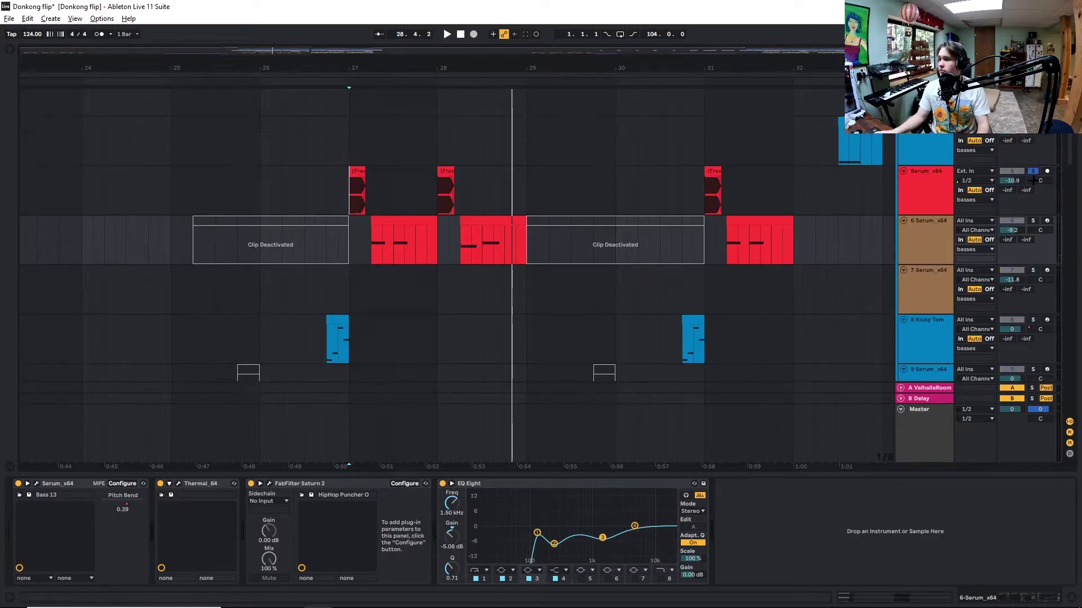
{"action": "left_click", "coordinate": [1033, 221]}
{"action": "scroll", "coordinate": [430, 236], "scroll_direction": "up", "scroll_amount": 1}
{"action": "scroll", "coordinate": [640, 240], "scroll_direction": "down", "scroll_amount": 10}
{"action": "scroll", "coordinate": [640, 240], "scroll_direction": "down", "scroll_amount": 5}
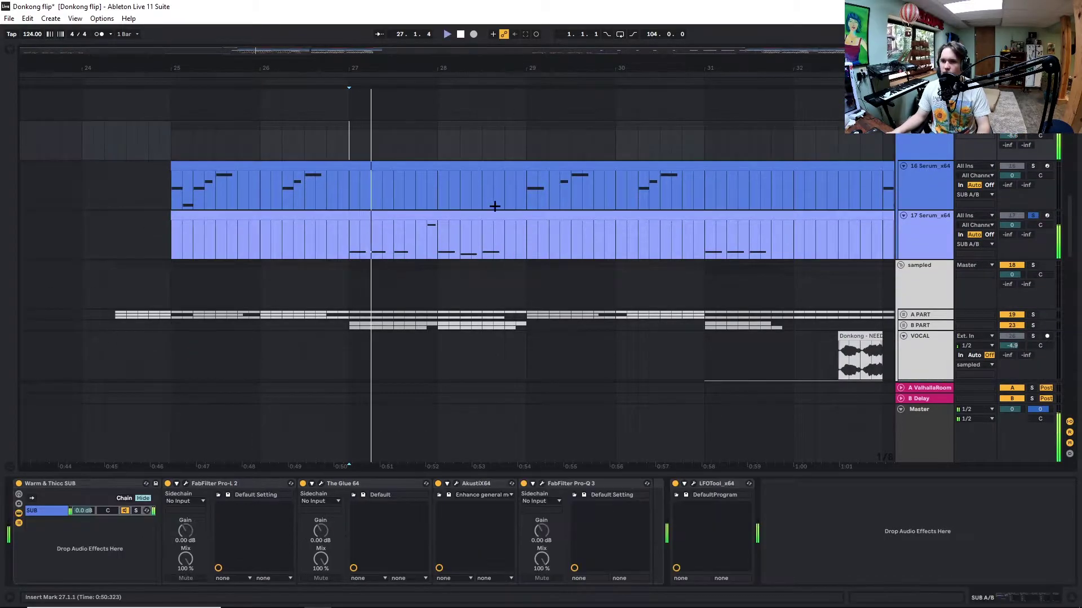
{"action": "scroll", "coordinate": [669, 262], "scroll_direction": "up", "scroll_amount": 2}
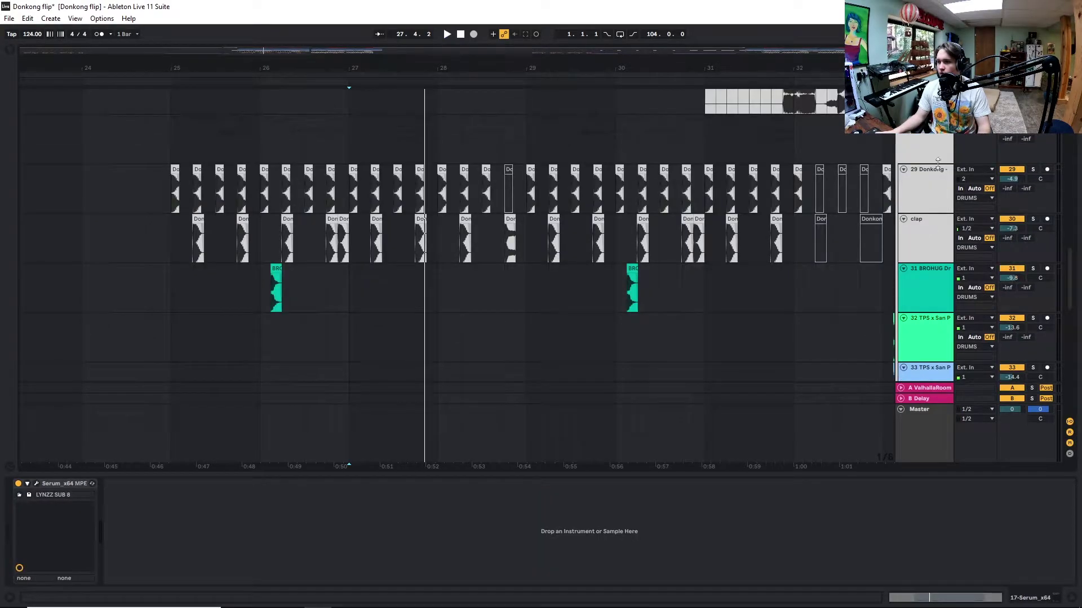
Show the DRUMS group's device chain, solo the 29 Donkong track and play it from bar 25.
{"action": "left_click", "coordinate": [907, 140]}
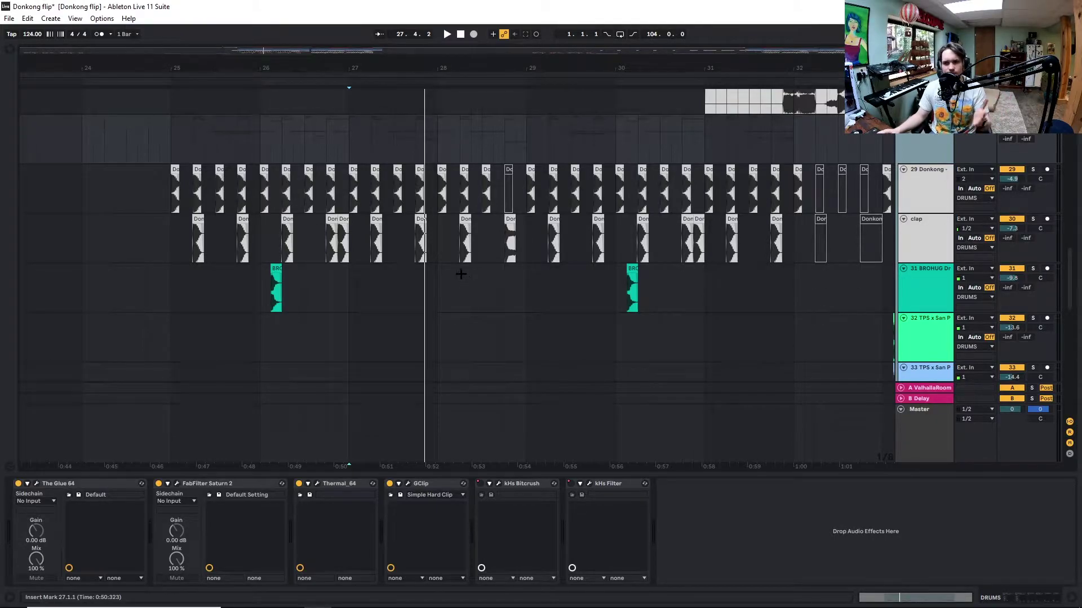
{"action": "left_click", "coordinate": [171, 140]}
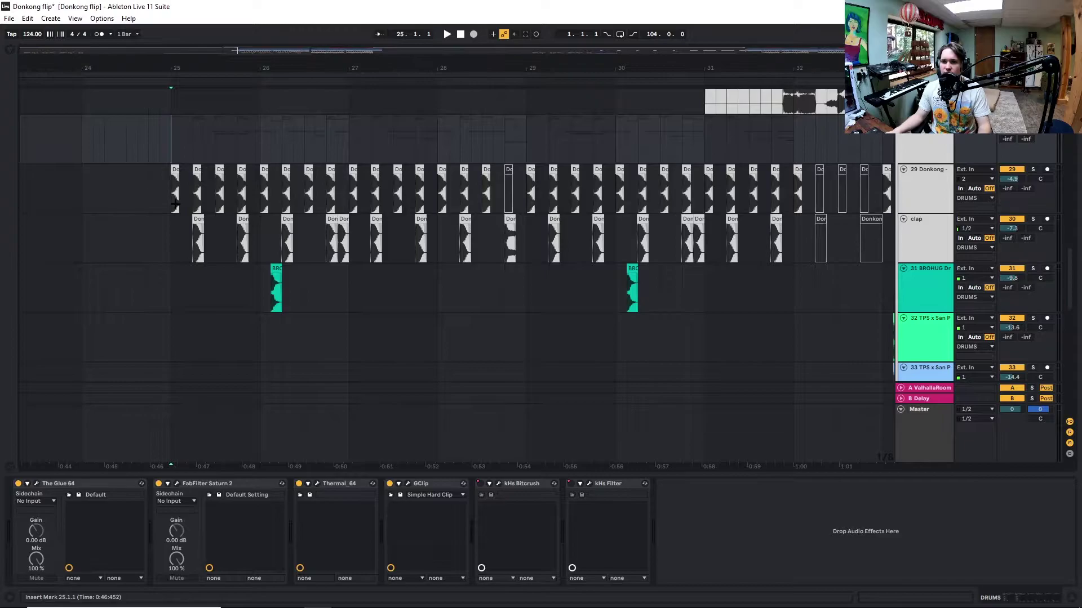
{"action": "scroll", "coordinate": [169, 203], "scroll_direction": "up", "scroll_amount": 10}
{"action": "scroll", "coordinate": [230, 224], "scroll_direction": "down", "scroll_amount": 8}
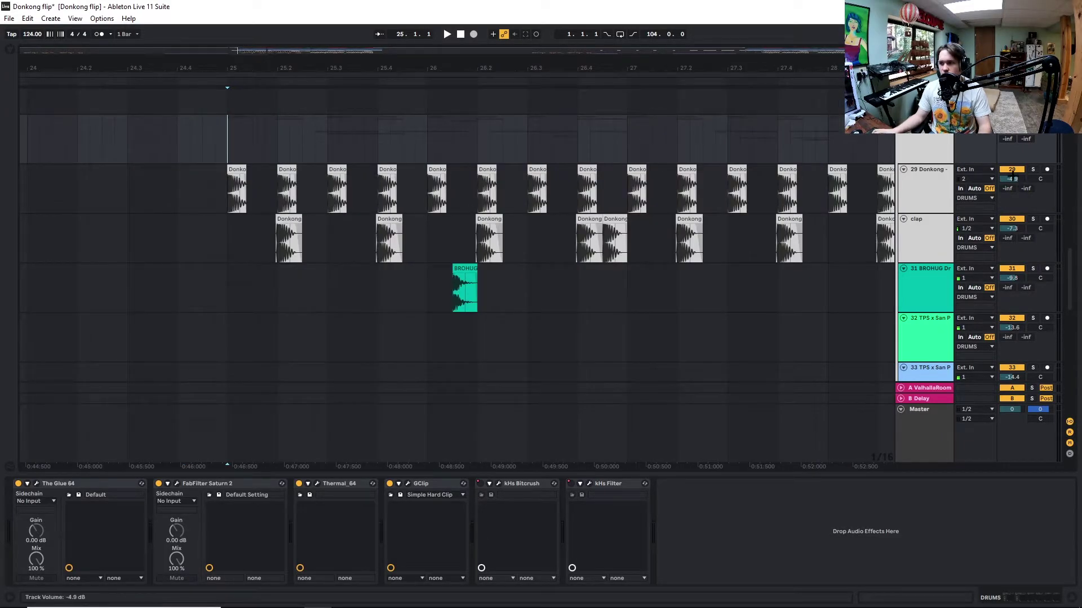
{"action": "left_click", "coordinate": [1033, 169]}
{"action": "key", "text": "space"}
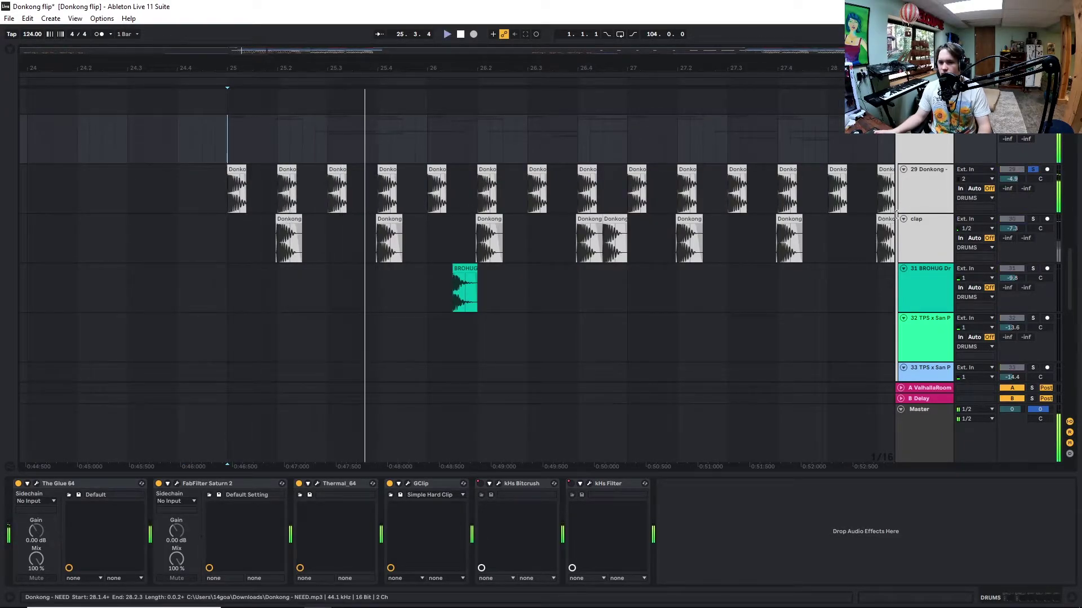
Add the clap track to the solo, examine its overlap with the 29 Donkong clip, and play both from bar 25.
{"action": "left_click", "coordinate": [1033, 219]}
{"action": "scroll", "coordinate": [290, 249], "scroll_direction": "up", "scroll_amount": 4}
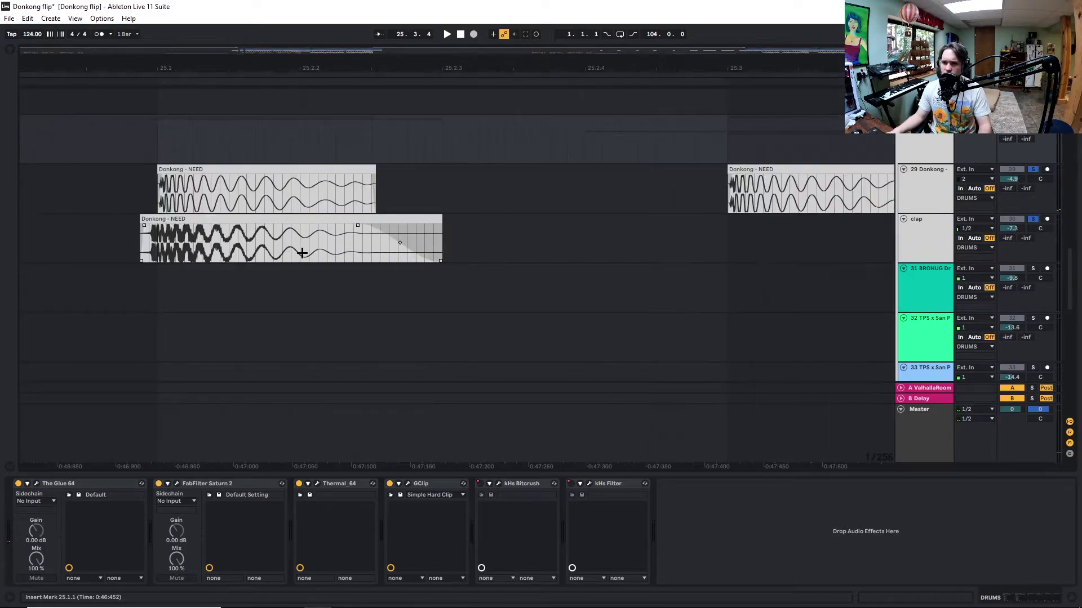
{"action": "scroll", "coordinate": [289, 249], "scroll_direction": "down", "scroll_amount": 6}
{"action": "key", "text": "space"}
{"action": "key", "text": "space"}
{"action": "scroll", "coordinate": [298, 244], "scroll_direction": "up", "scroll_amount": 2}
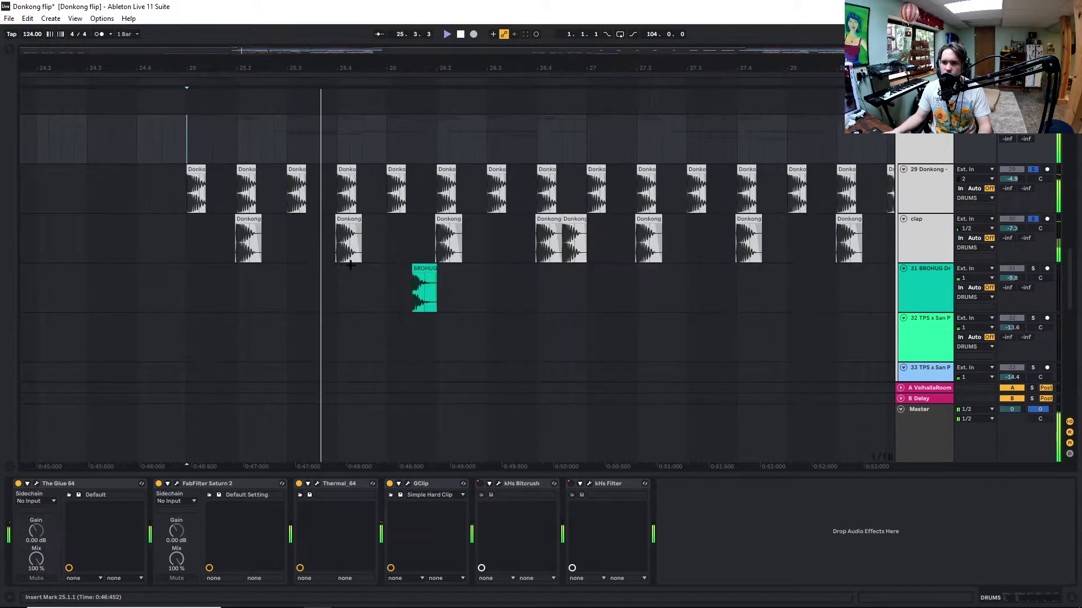
{"action": "scroll", "coordinate": [466, 265], "scroll_direction": "up", "scroll_amount": 2}
{"action": "scroll", "coordinate": [466, 265], "scroll_direction": "down", "scroll_amount": 1}
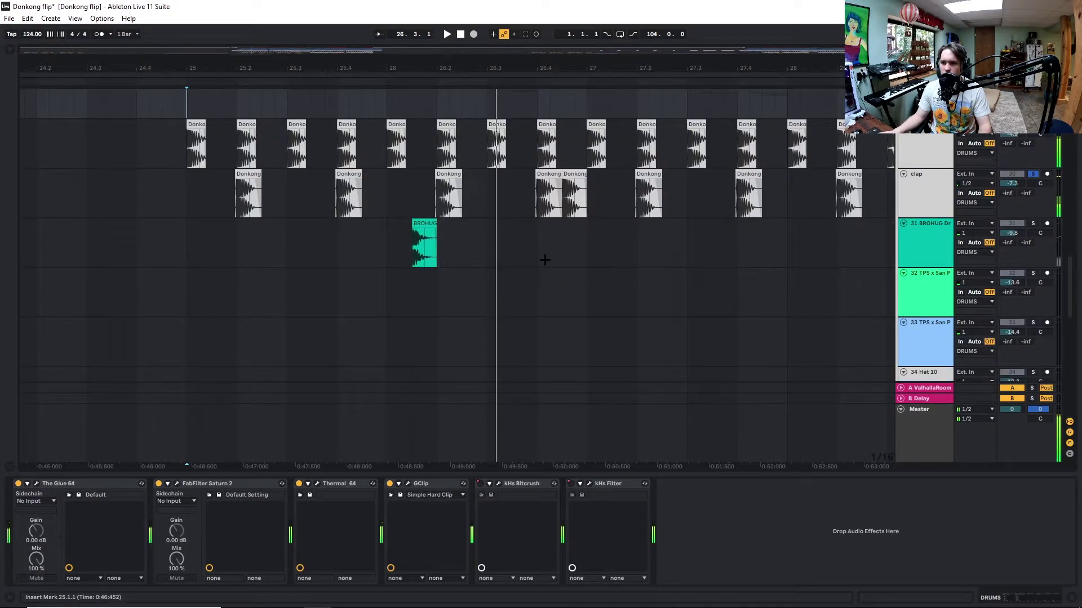
Solo the 31 BROHUG drum track and play its clip in bar 26.
{"action": "scroll", "coordinate": [543, 258], "scroll_direction": "down", "scroll_amount": 1}
{"action": "left_click", "coordinate": [418, 202]}
{"action": "key", "text": "space"}
{"action": "key", "text": "space"}
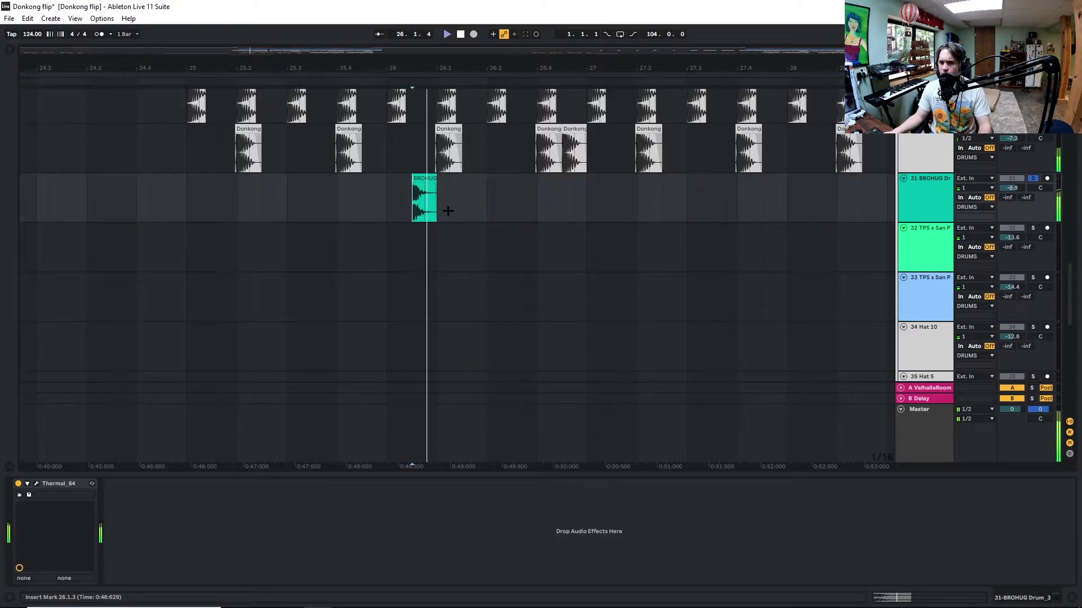
{"action": "scroll", "coordinate": [463, 208], "scroll_direction": "down", "scroll_amount": 2}
{"action": "key", "text": "space"}
Solo the 36 789KAGE drum loop track and play it from bar 25.
{"action": "scroll", "coordinate": [483, 198], "scroll_direction": "down", "scroll_amount": 4}
{"action": "scroll", "coordinate": [1022, 281], "scroll_direction": "up", "scroll_amount": 1}
{"action": "left_click", "coordinate": [1033, 201]}
{"action": "left_click", "coordinate": [361, 217]}
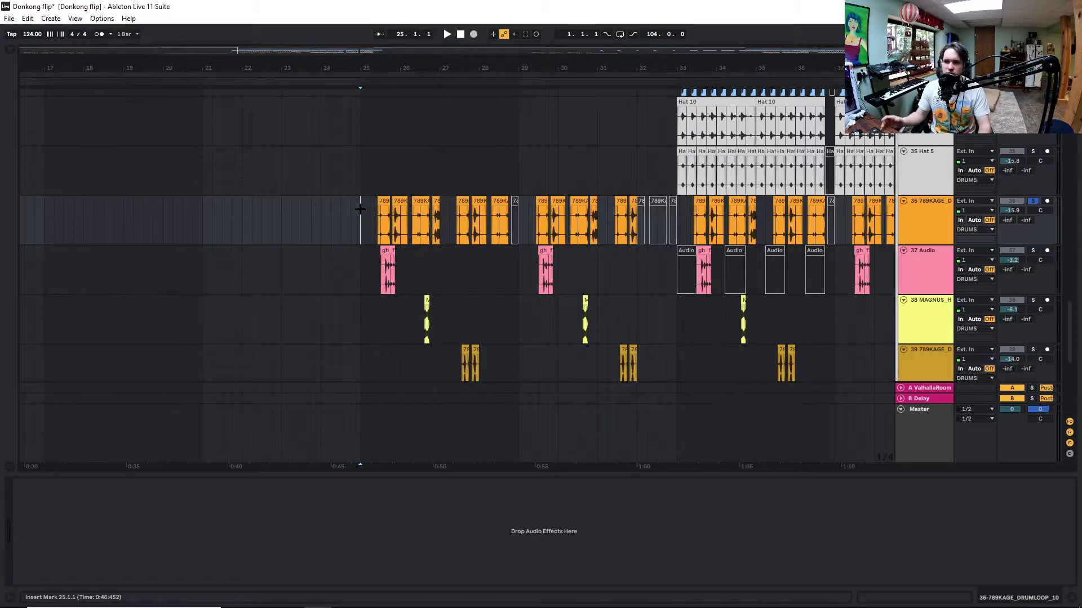
{"action": "key", "text": "space"}
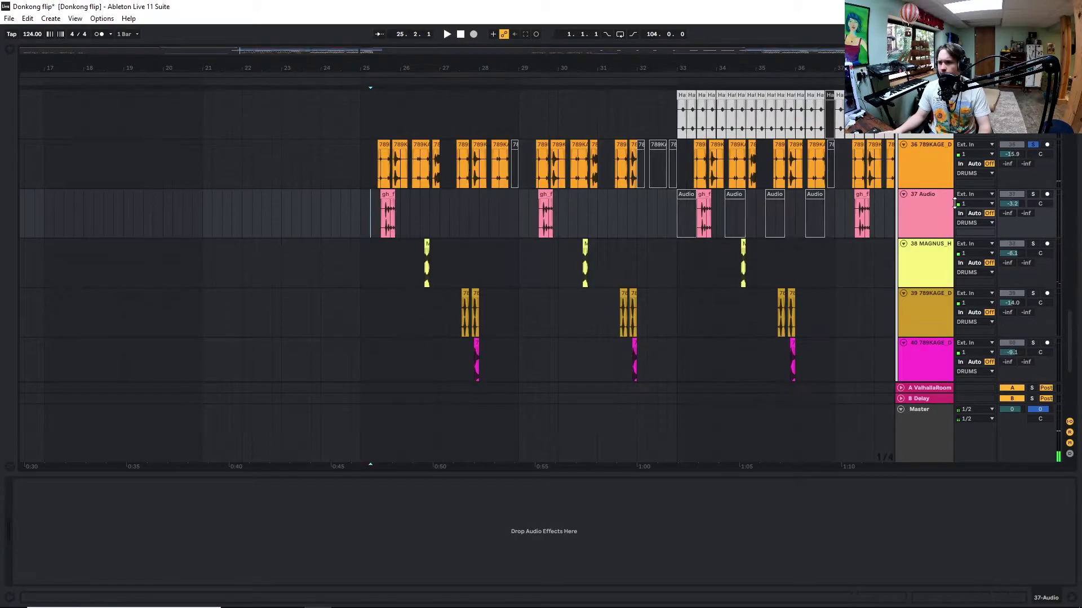
Solo the 37 Audio drum fill track and play it from 25.2.1.
{"action": "left_click", "coordinate": [946, 203]}
{"action": "left_click", "coordinate": [1032, 194]}
{"action": "scroll", "coordinate": [371, 249], "scroll_direction": "up", "scroll_amount": 5}
{"action": "key", "text": "space"}
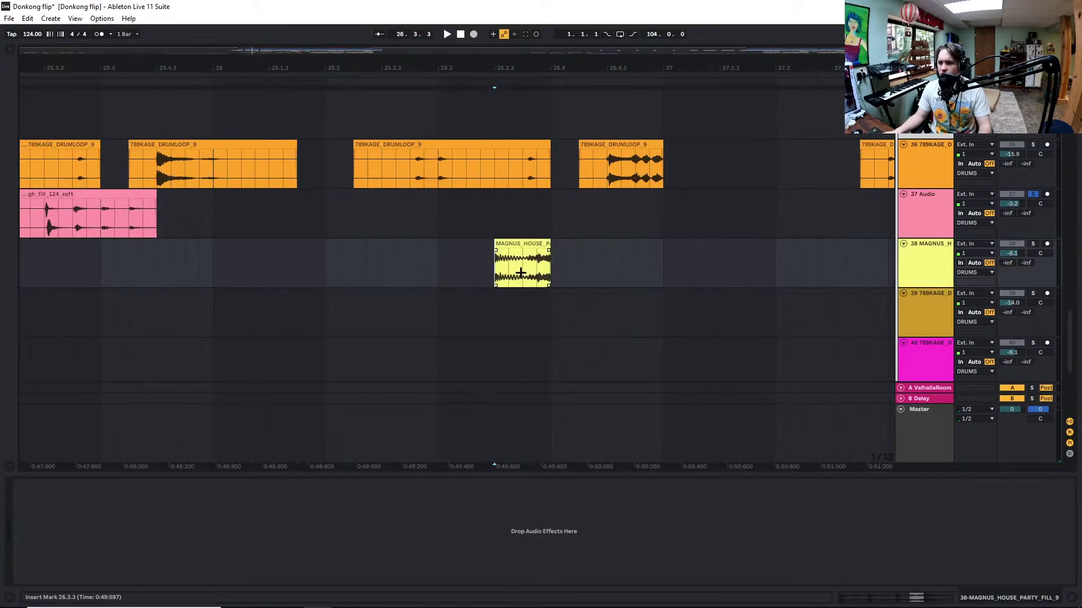
Select the time range of the MAGNUS_HOUSE_PARTY_FILL_9 clip in bar 26 and start playback there.
{"action": "scroll", "coordinate": [540, 287], "scroll_direction": "up", "scroll_amount": 1}
{"action": "scroll", "coordinate": [538, 286], "scroll_direction": "up", "scroll_amount": 5}
{"action": "scroll", "coordinate": [566, 283], "scroll_direction": "down", "scroll_amount": 2}
{"action": "mouse_move", "coordinate": [581, 285]}
{"action": "left_mouse_down"}
{"action": "mouse_move", "coordinate": [879, 287]}
{"action": "mouse_move", "coordinate": [568, 288]}
{"action": "mouse_move", "coordinate": [582, 288]}
{"action": "left_mouse_up"}
{"action": "left_click_drag", "start_coordinate": [460, 278], "coordinate": [456, 280]}
{"action": "key", "text": "space"}
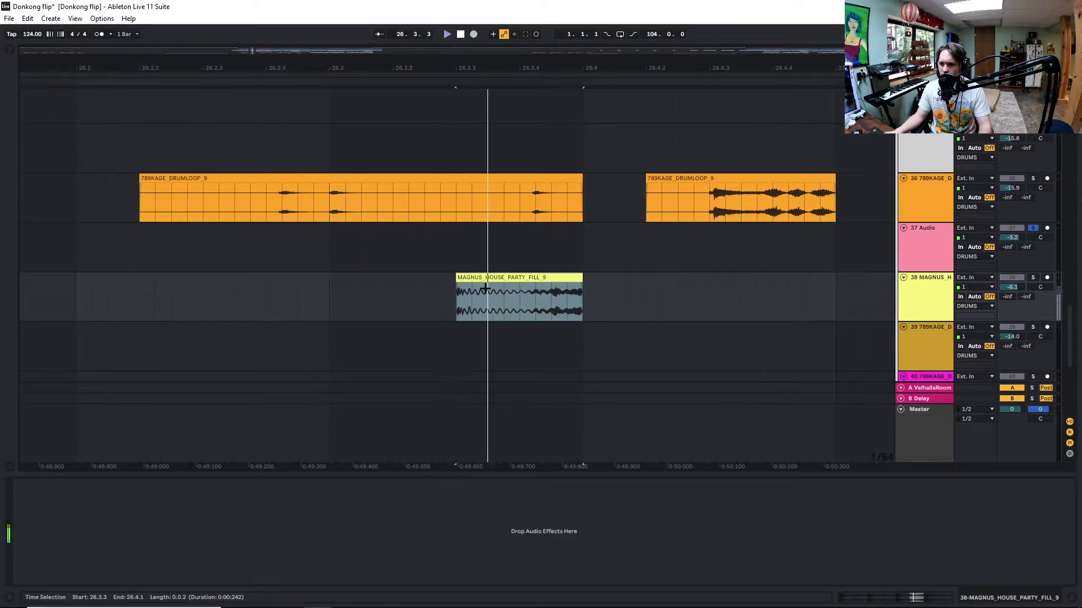
Solo the 38 MAGNUS drum fill track and play its clip in bar 26.
{"action": "key", "text": "space"}
{"action": "left_click", "coordinate": [1032, 278]}
{"action": "key", "text": "space"}
{"action": "key", "text": "space"}
{"action": "key", "text": "space"}
{"action": "scroll", "coordinate": [406, 305], "scroll_direction": "down", "scroll_amount": 6}
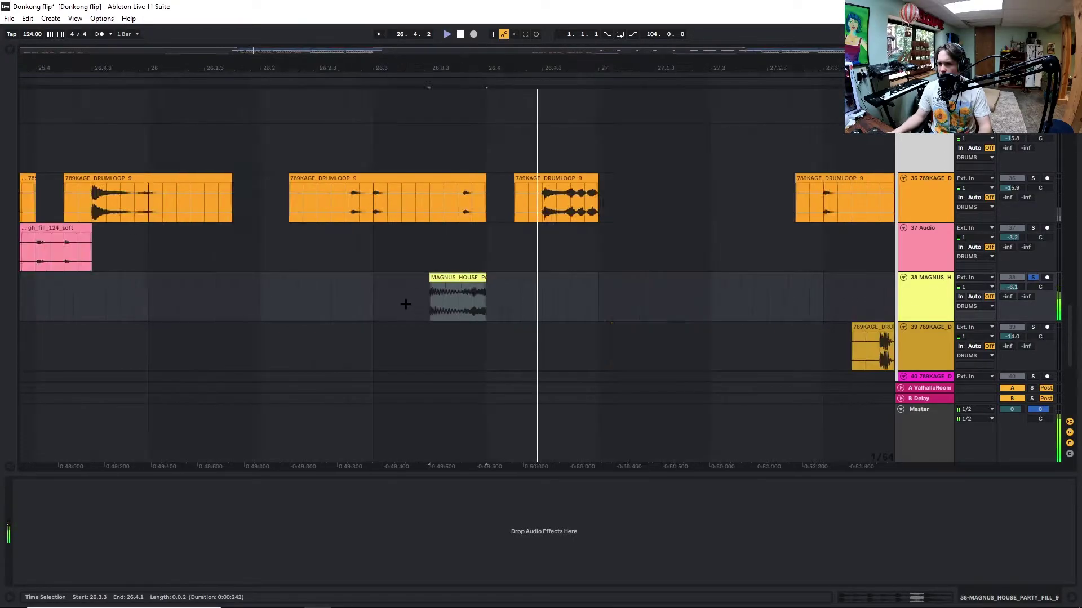
{"action": "key", "text": "space"}
Unsolo the fill track and play the whole DRUMS group from 25.1.1, following its fill tracks.
{"action": "scroll", "coordinate": [406, 305], "scroll_direction": "down", "scroll_amount": 3}
{"action": "scroll", "coordinate": [514, 247], "scroll_direction": "up", "scroll_amount": 2}
{"action": "scroll", "coordinate": [514, 247], "scroll_direction": "up", "scroll_amount": 2}
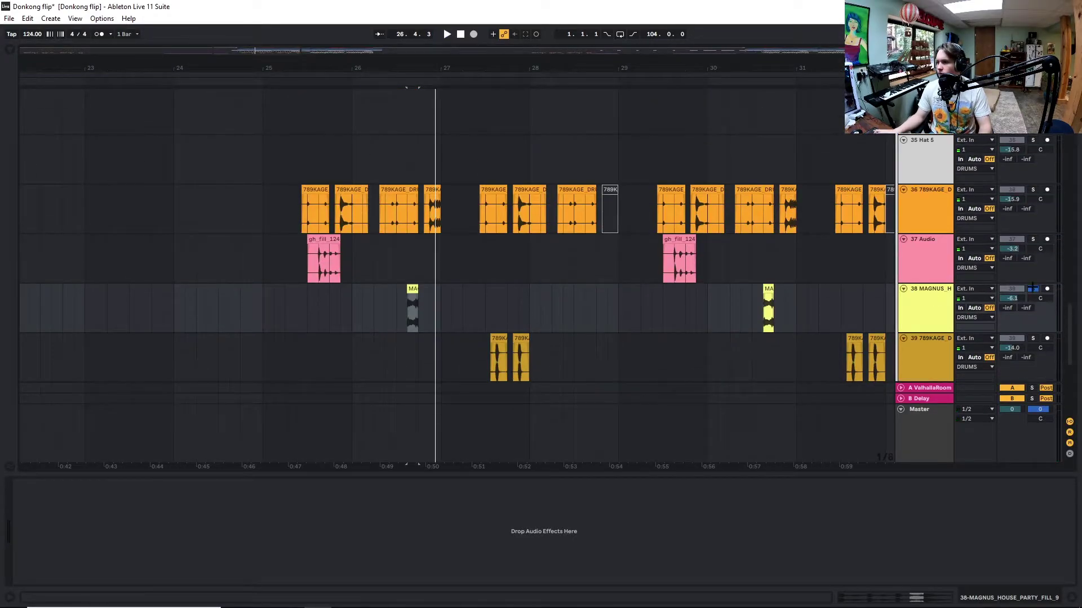
{"action": "scroll", "coordinate": [451, 254], "scroll_direction": "up", "scroll_amount": 10}
{"action": "key", "text": "s"}
{"action": "scroll", "coordinate": [261, 141], "scroll_direction": "down", "scroll_amount": 1}
{"action": "left_click", "coordinate": [261, 111]}
{"action": "key", "text": "space"}
{"action": "scroll", "coordinate": [473, 214], "scroll_direction": "down", "scroll_amount": 12}
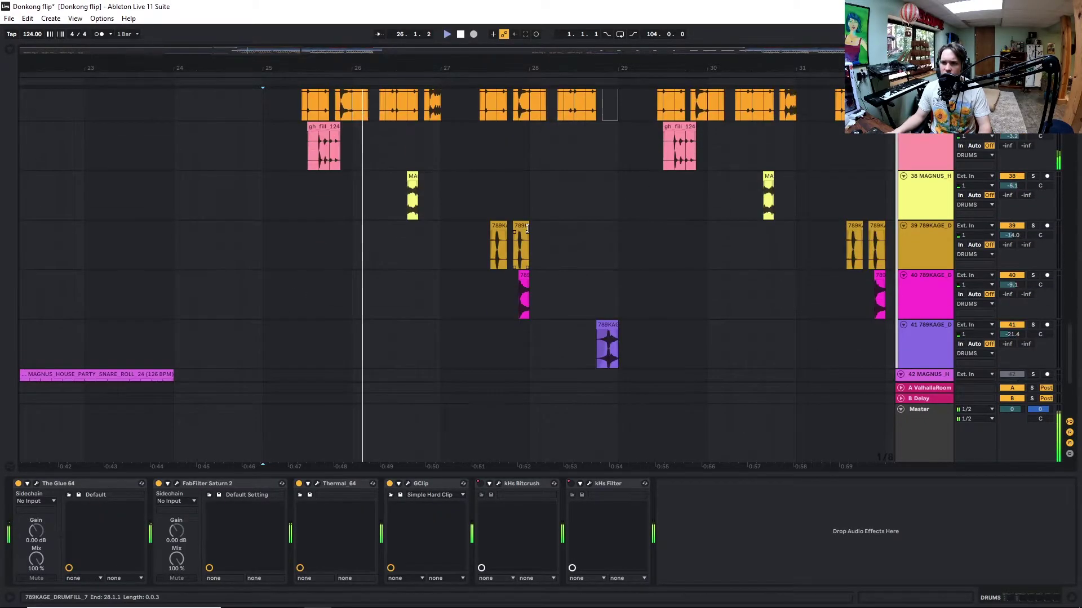
{"action": "scroll", "coordinate": [526, 227], "scroll_direction": "up", "scroll_amount": 3}
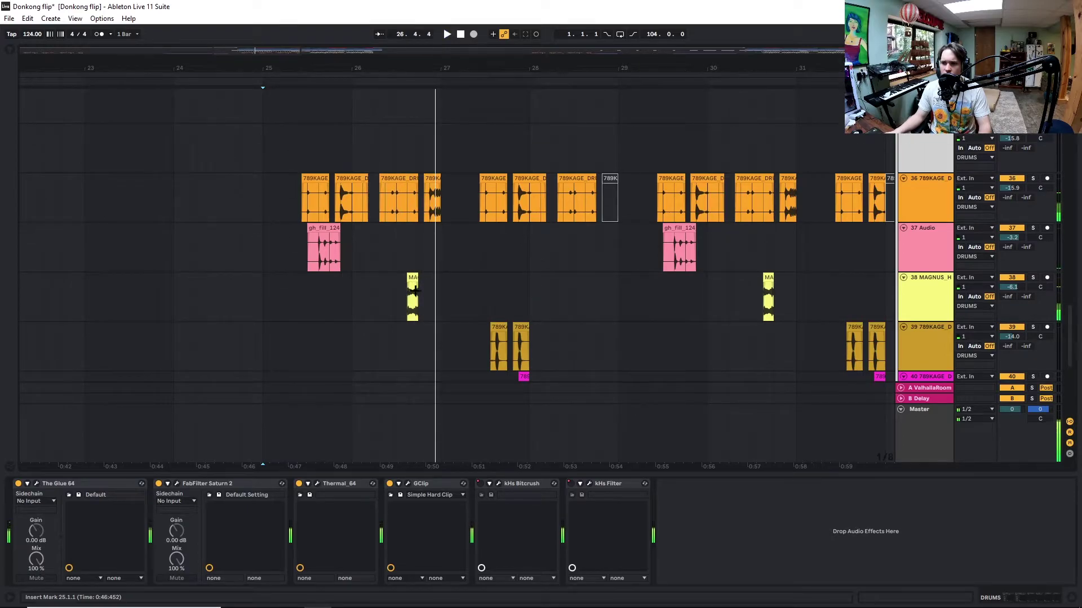
{"action": "scroll", "coordinate": [435, 255], "scroll_direction": "down", "scroll_amount": 2}
{"action": "scroll", "coordinate": [435, 256], "scroll_direction": "down", "scroll_amount": 5}
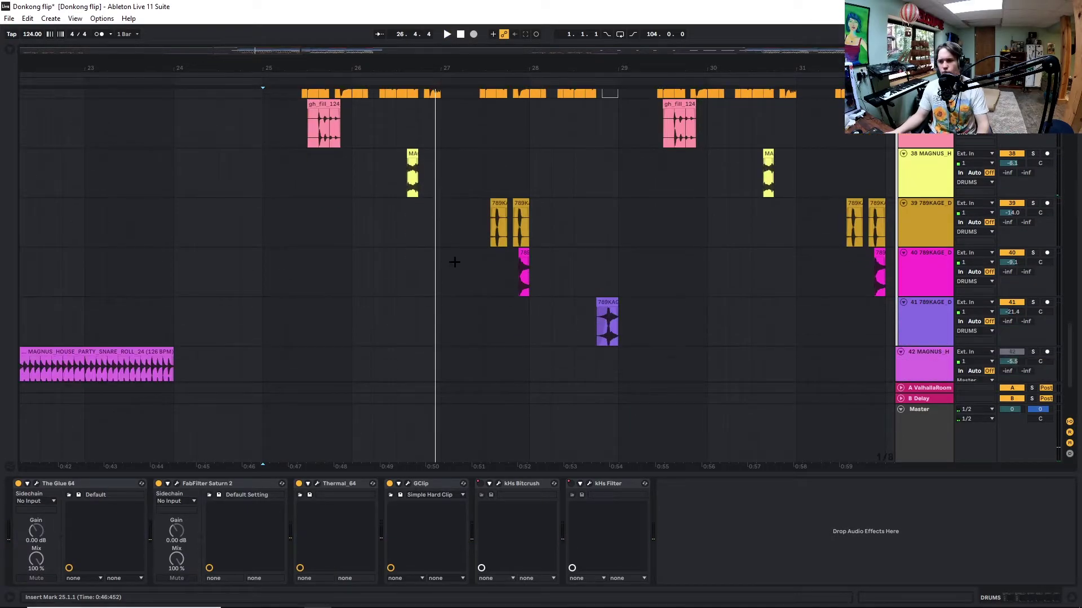
Solo the 39 789KAGE drum fill track and play it from 27.3.1.
{"action": "scroll", "coordinate": [492, 252], "scroll_direction": "up", "scroll_amount": 5}
{"action": "left_click", "coordinate": [491, 283]}
{"action": "scroll", "coordinate": [492, 282], "scroll_direction": "up", "scroll_amount": 4}
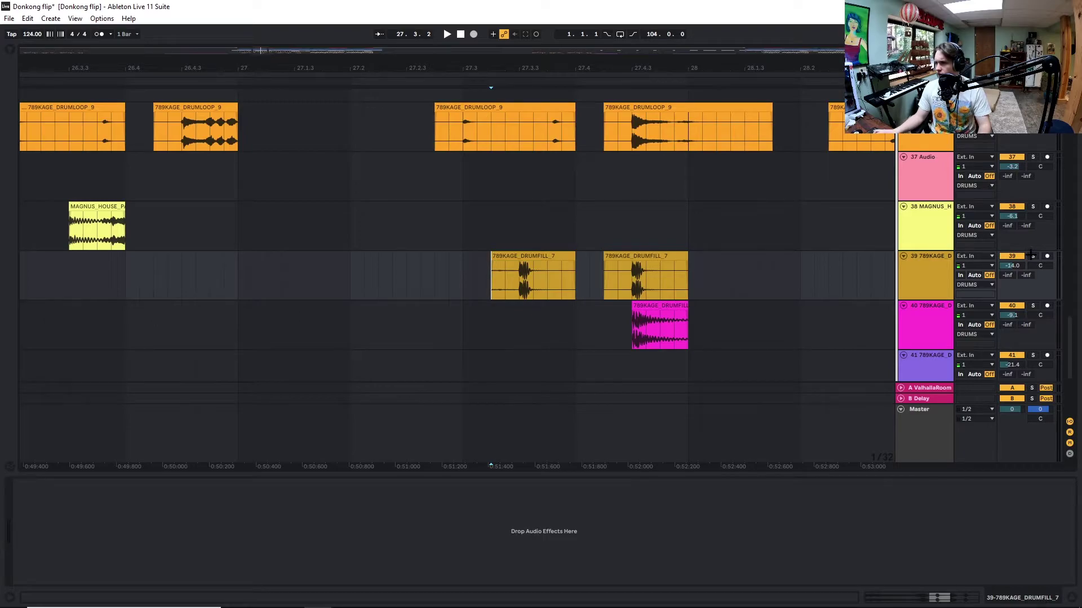
{"action": "left_click", "coordinate": [1032, 255]}
{"action": "scroll", "coordinate": [556, 271], "scroll_direction": "down", "scroll_amount": 3}
{"action": "left_click", "coordinate": [502, 275]}
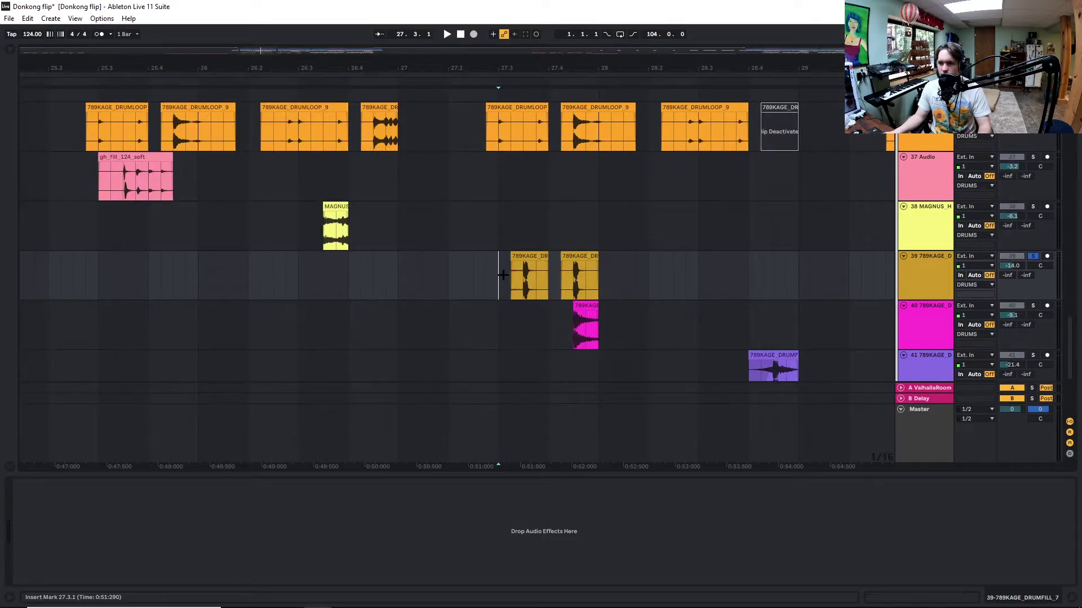
{"action": "key", "text": "space"}
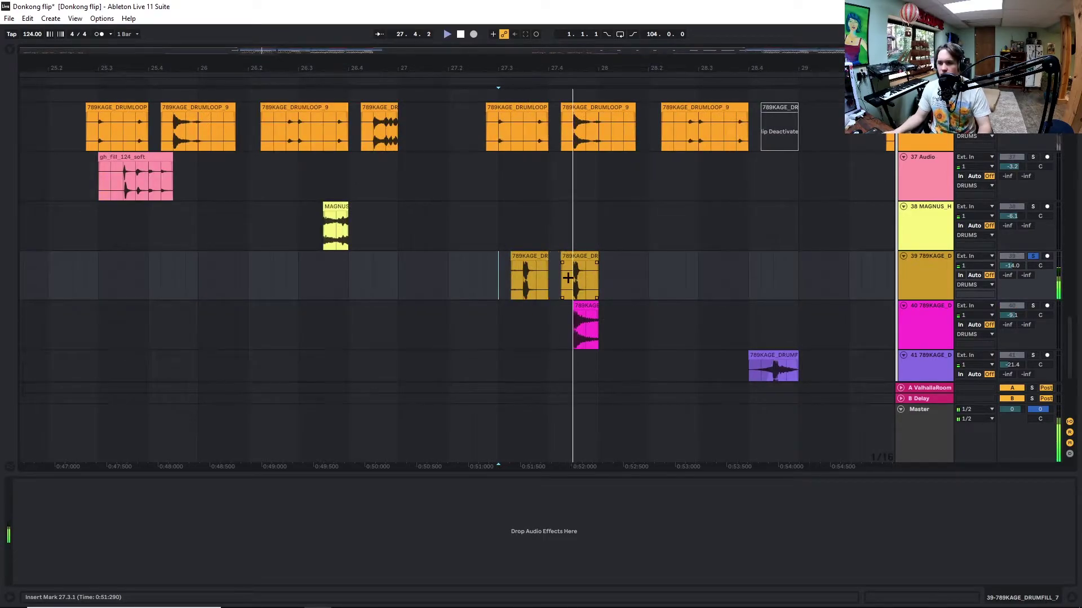
{"action": "scroll", "coordinate": [791, 284], "scroll_direction": "down", "scroll_amount": 2}
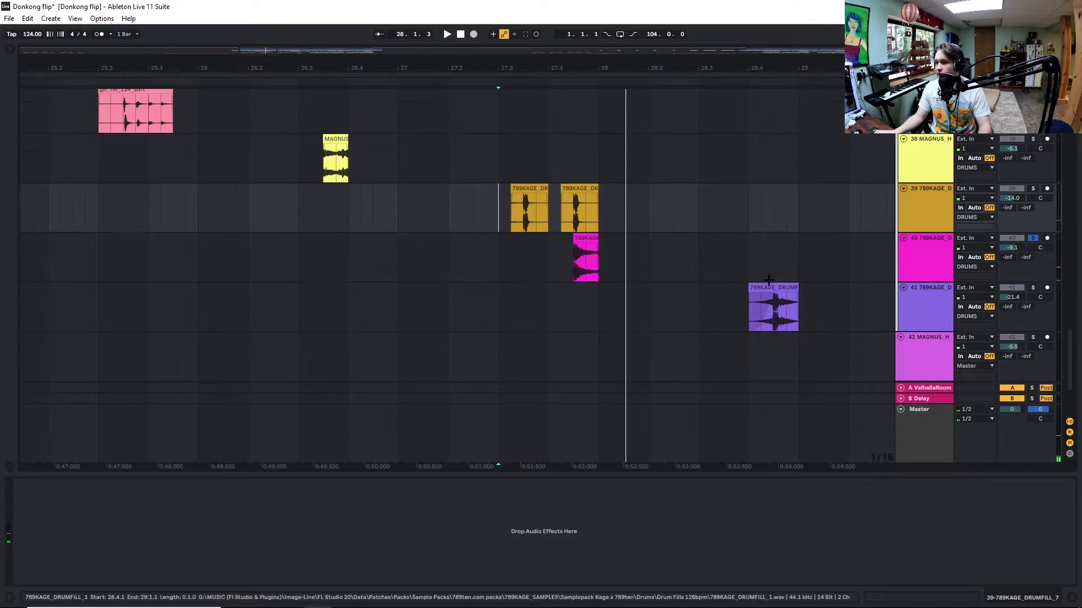
Audition the soloed 40 789KAGE drum fill from 27.4.3 and the soloed 41 789KAGE drum fill from 28.4.1.
{"action": "left_click", "coordinate": [579, 260]}
{"action": "scroll", "coordinate": [579, 260], "scroll_direction": "up", "scroll_amount": 2}
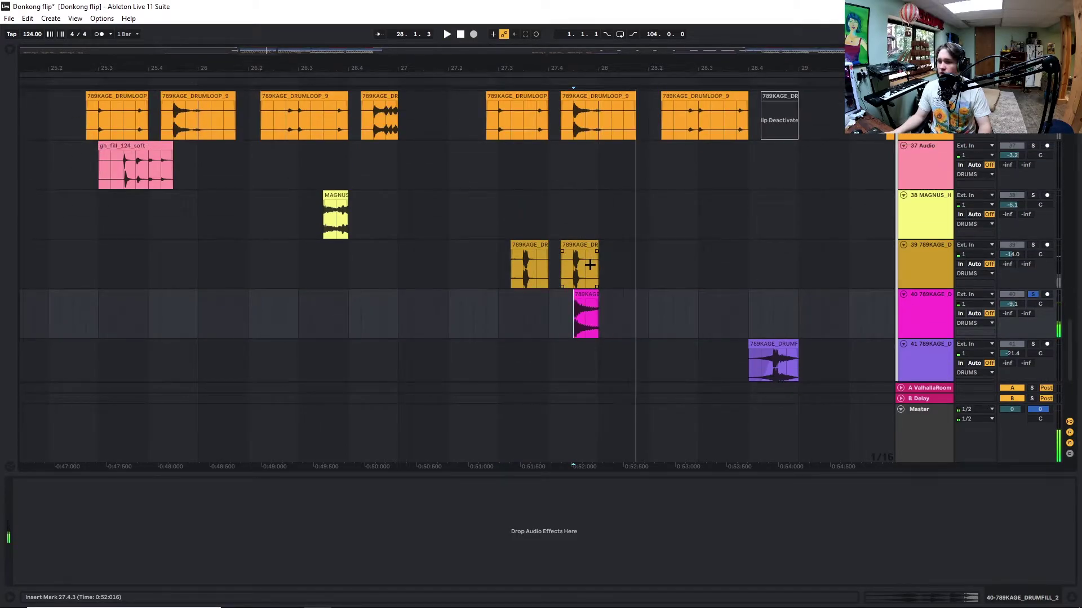
{"action": "scroll", "coordinate": [583, 266], "scroll_direction": "up", "scroll_amount": 2}
{"action": "left_click", "coordinate": [1034, 254]}
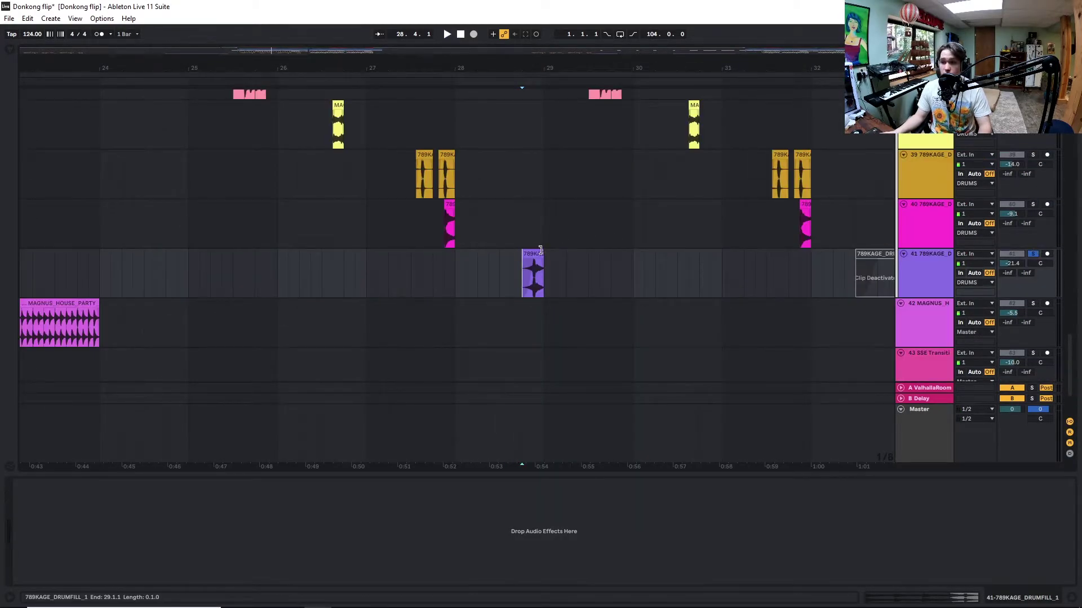
{"action": "key", "text": "space"}
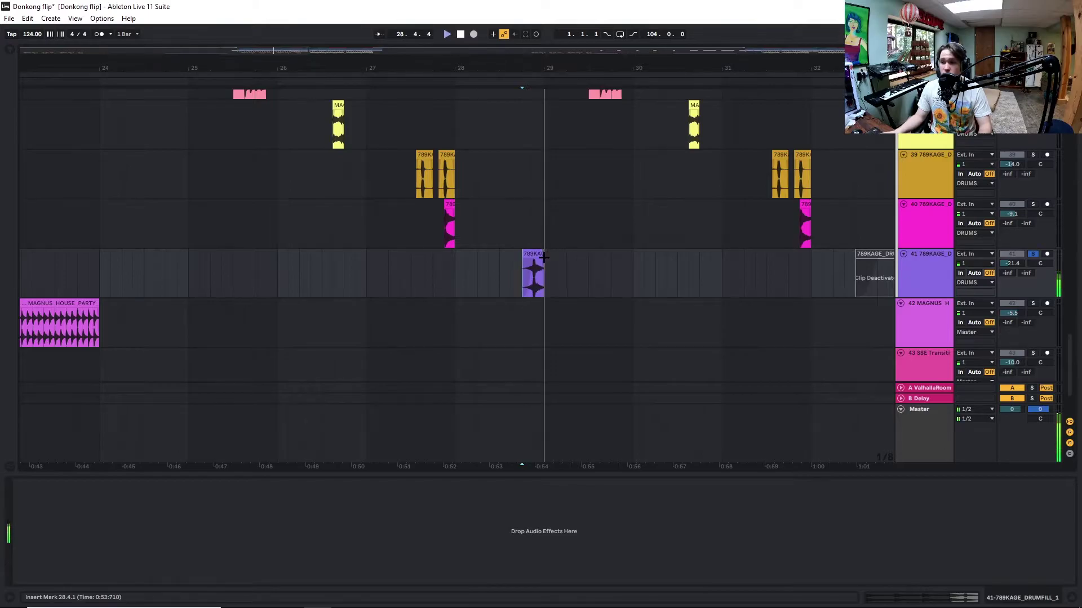
Solo the clap track and play its variation from 28.4.1.
{"action": "scroll", "coordinate": [519, 254], "scroll_direction": "up", "scroll_amount": 10}
{"action": "left_click", "coordinate": [522, 239]}
{"action": "key", "text": "space"}
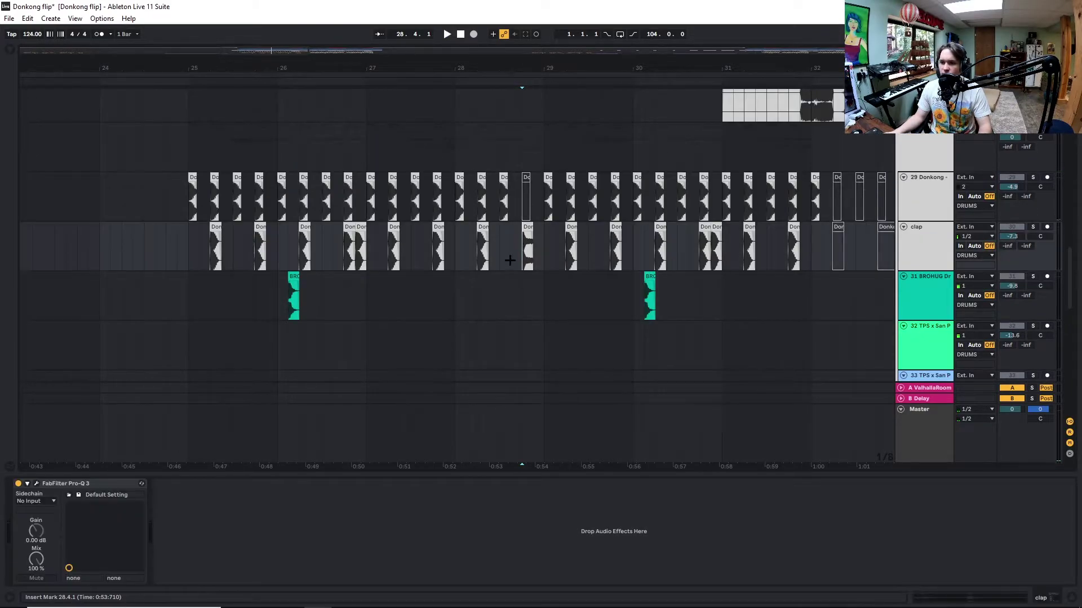
{"action": "scroll", "coordinate": [530, 248], "scroll_direction": "up", "scroll_amount": 5}
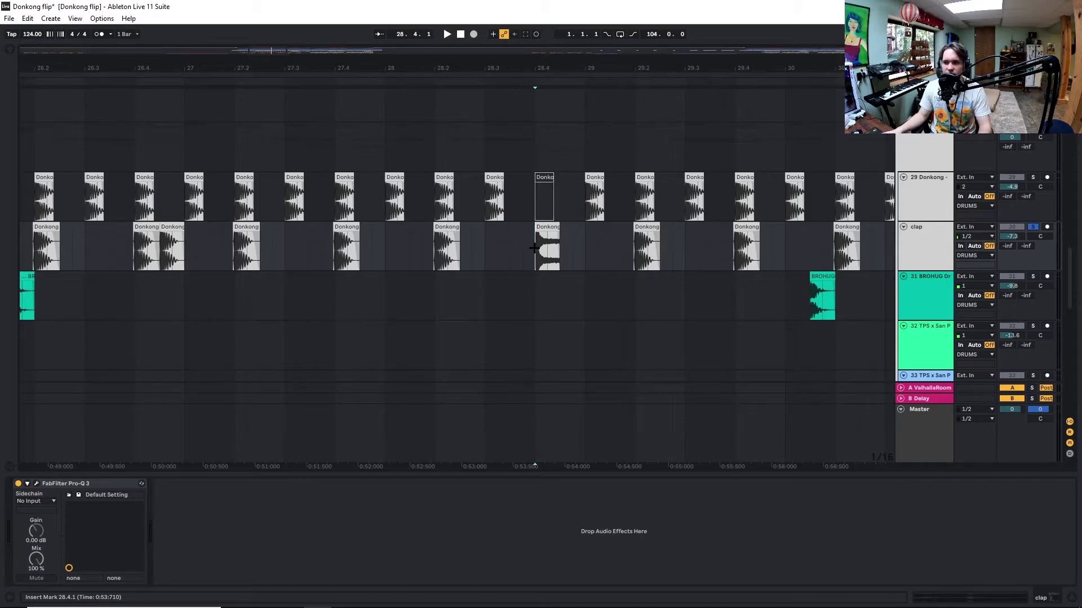
{"action": "key", "text": "space"}
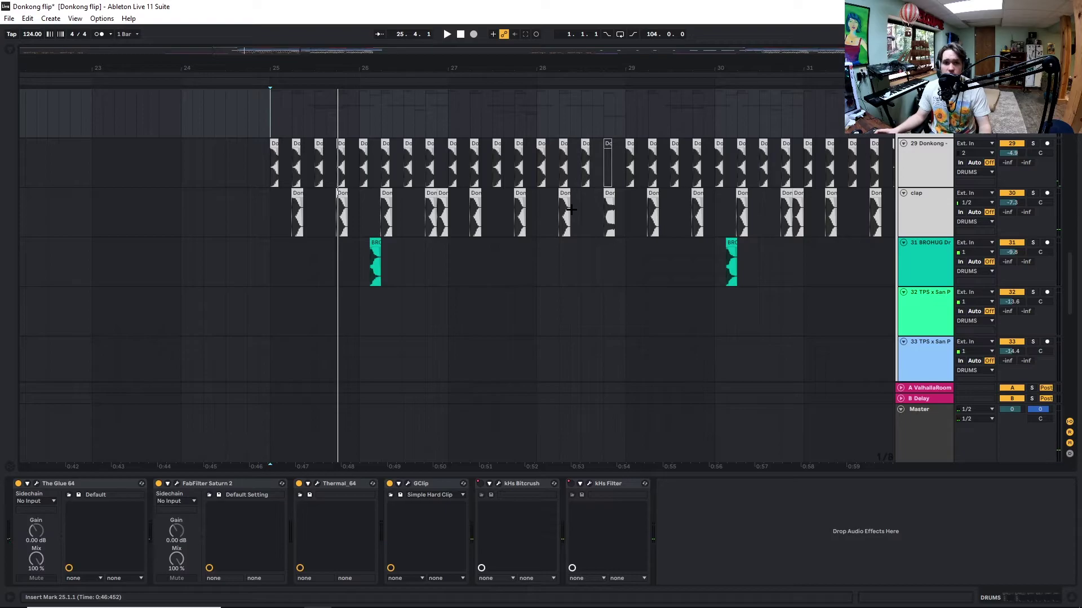
Play the full DRUMS group from 25.1.1 without solos and follow the loop and fill clips across tracks 31 to 41.
{"action": "key", "text": "space"}
{"action": "scroll", "coordinate": [589, 265], "scroll_direction": "down", "scroll_amount": 3}
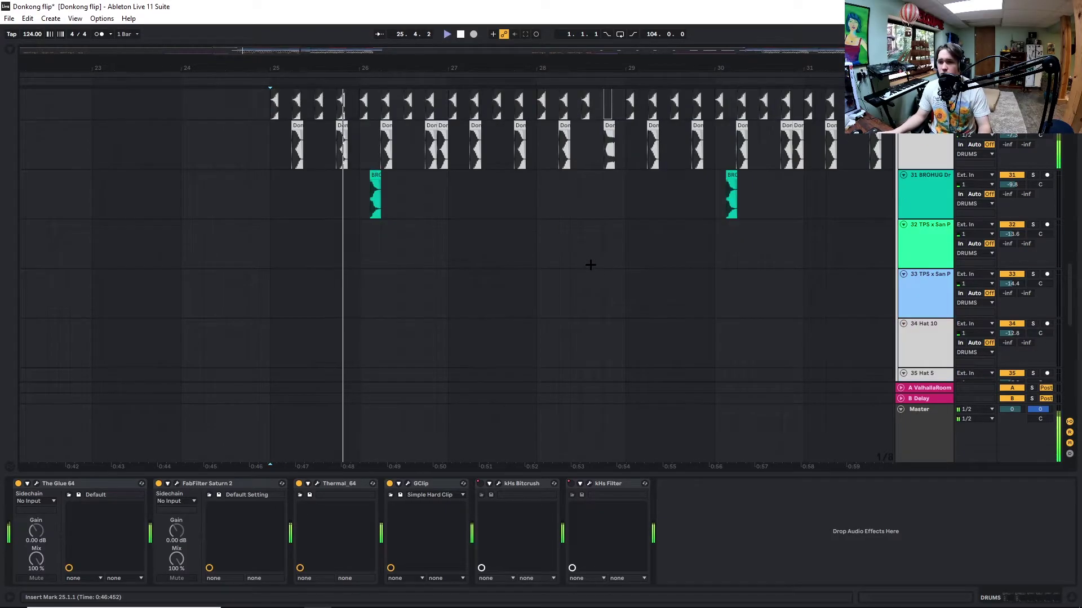
{"action": "scroll", "coordinate": [591, 264], "scroll_direction": "down", "scroll_amount": 3}
{"action": "scroll", "coordinate": [600, 269], "scroll_direction": "down", "scroll_amount": 5}
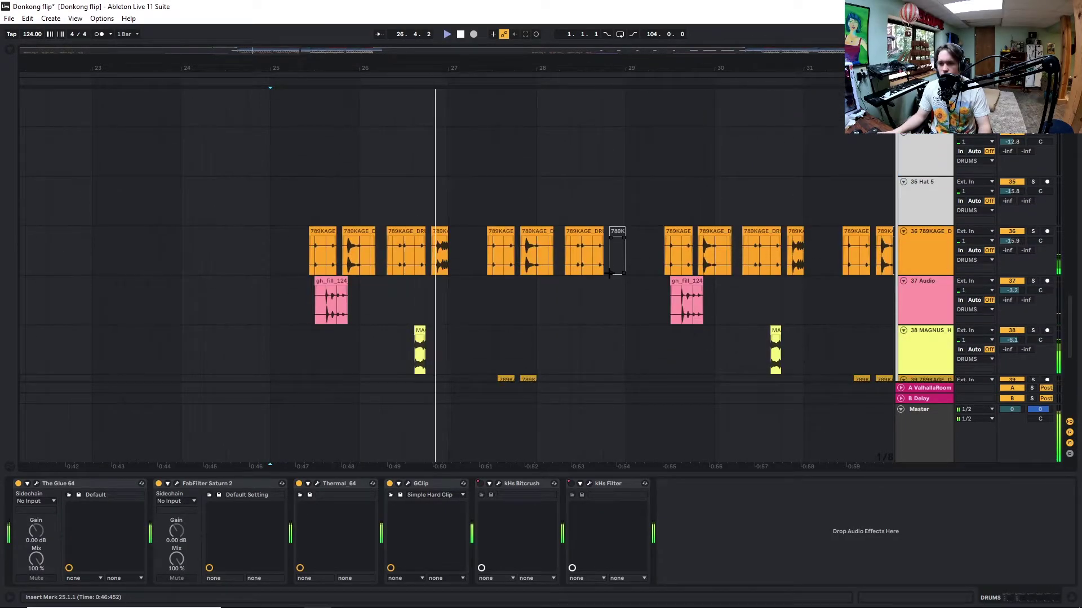
{"action": "scroll", "coordinate": [617, 265], "scroll_direction": "down", "scroll_amount": 3}
{"action": "scroll", "coordinate": [624, 270], "scroll_direction": "down", "scroll_amount": 3}
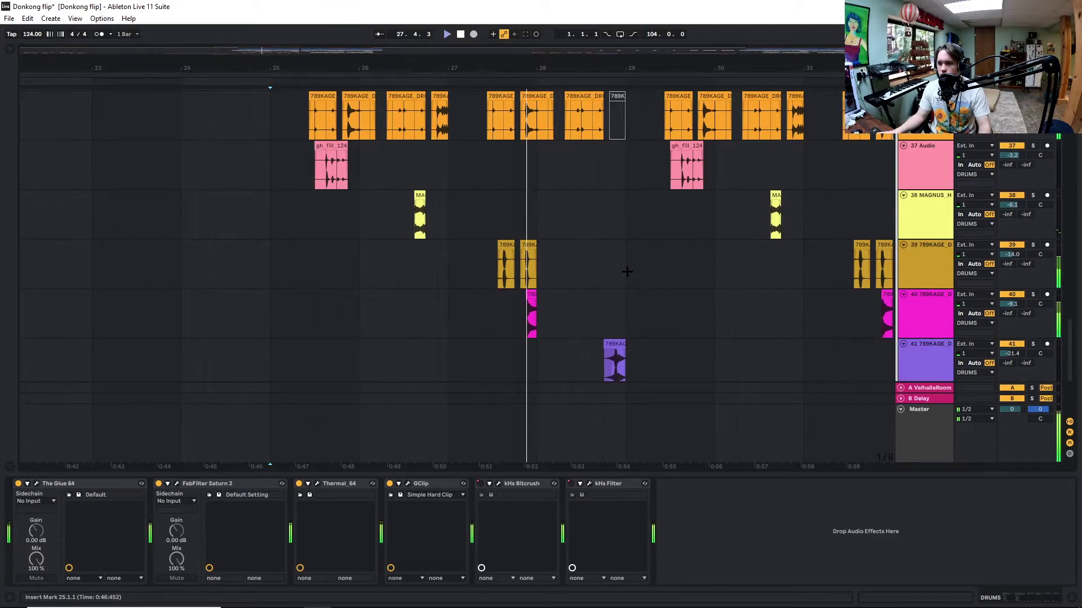
{"action": "scroll", "coordinate": [628, 271], "scroll_direction": "down", "scroll_amount": 3}
{"action": "scroll", "coordinate": [636, 270], "scroll_direction": "up", "scroll_amount": 3}
{"action": "scroll", "coordinate": [643, 270], "scroll_direction": "up", "scroll_amount": 3}
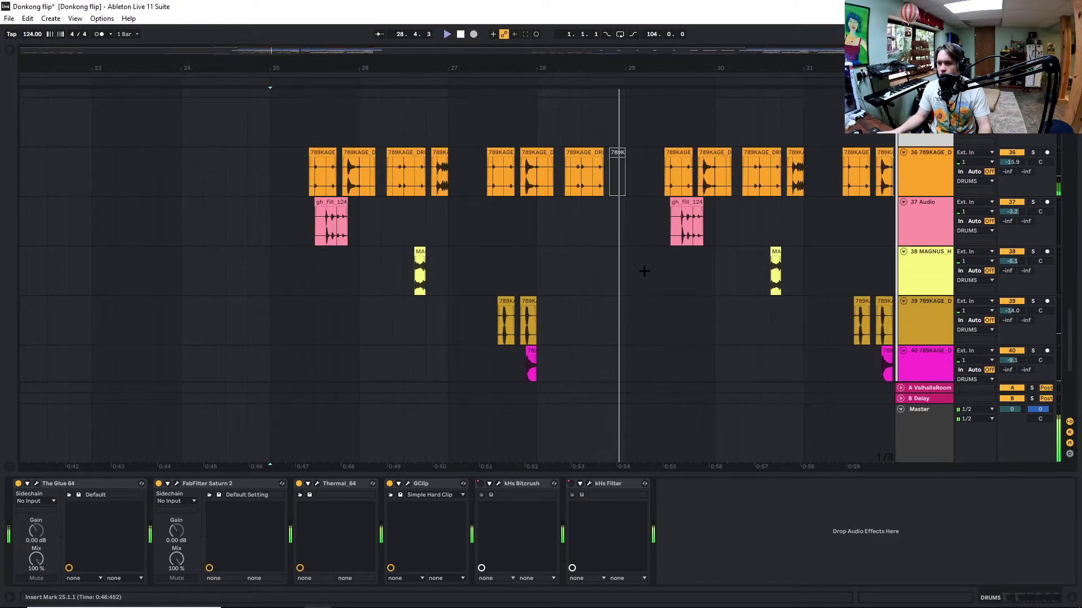
{"action": "scroll", "coordinate": [641, 271], "scroll_direction": "up", "scroll_amount": 3}
{"action": "scroll", "coordinate": [645, 276], "scroll_direction": "up", "scroll_amount": 3}
Set the playback start to 33.1.1 on the 34 Hat 10 track, stop playback and examine the hat layers entering there.
{"action": "scroll", "coordinate": [548, 246], "scroll_direction": "down", "scroll_amount": 5}
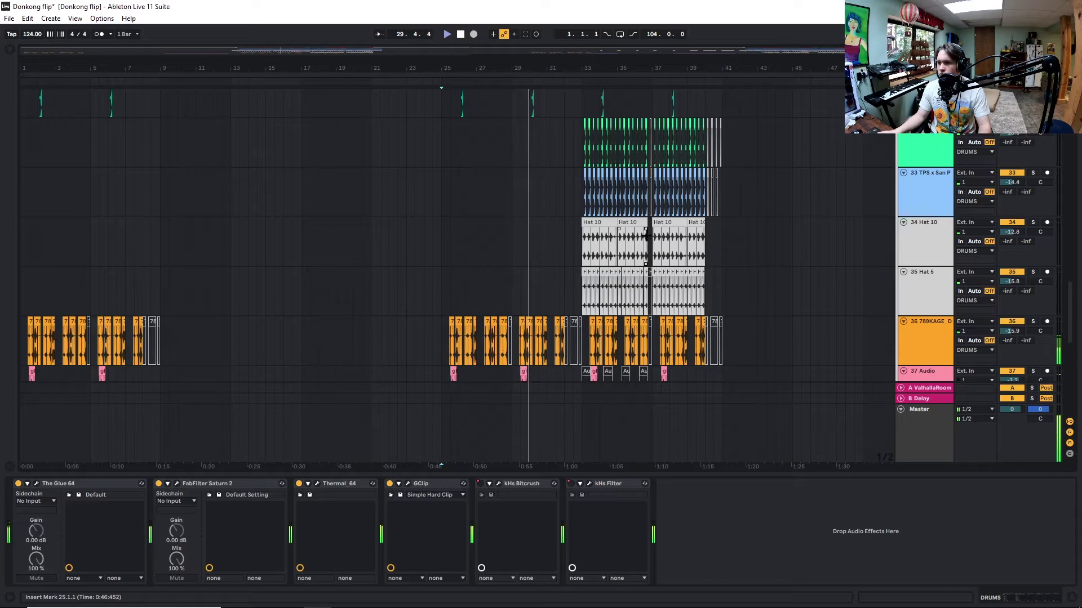
{"action": "scroll", "coordinate": [645, 236], "scroll_direction": "down", "scroll_amount": 3}
{"action": "scroll", "coordinate": [584, 198], "scroll_direction": "up", "scroll_amount": 5}
{"action": "left_click", "coordinate": [581, 200]}
{"action": "key", "text": "space"}
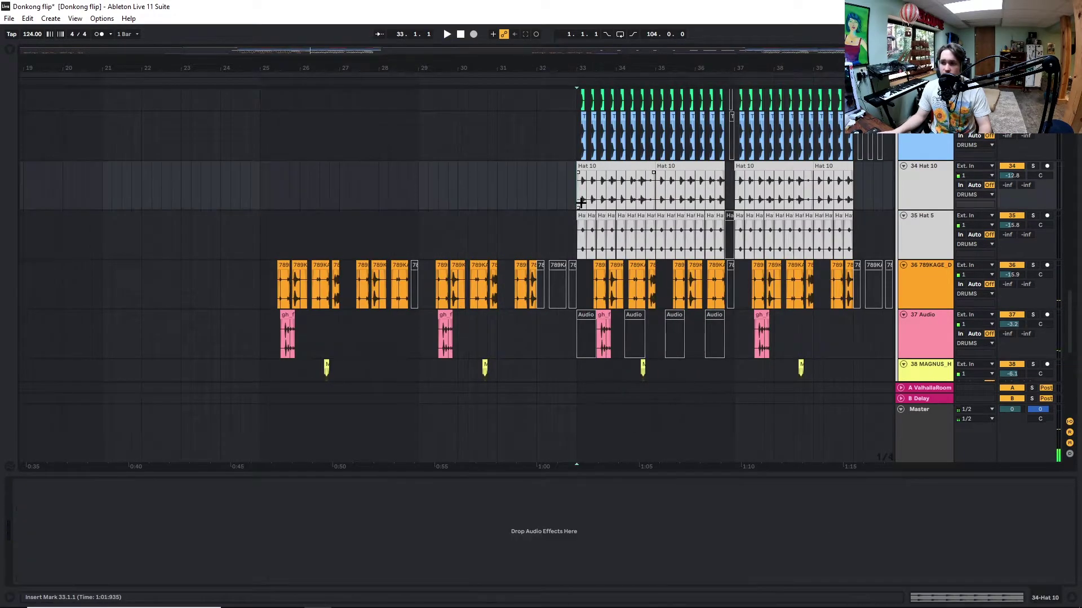
{"action": "scroll", "coordinate": [578, 206], "scroll_direction": "up", "scroll_amount": 3}
{"action": "scroll", "coordinate": [624, 224], "scroll_direction": "up", "scroll_amount": 5}
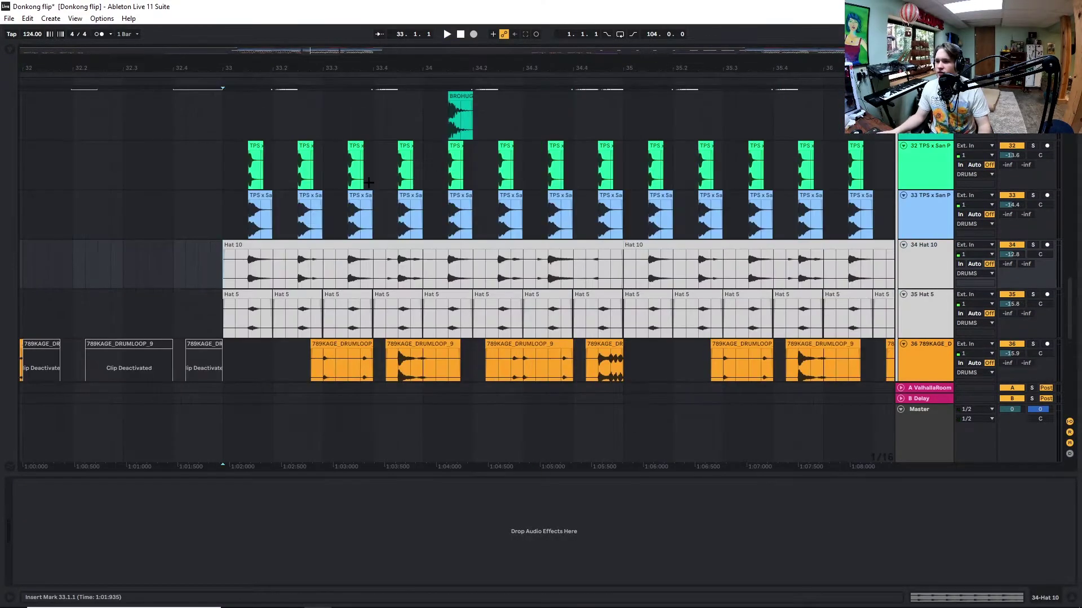
{"action": "scroll", "coordinate": [367, 188], "scroll_direction": "up", "scroll_amount": 3}
{"action": "scroll", "coordinate": [405, 209], "scroll_direction": "down", "scroll_amount": 2}
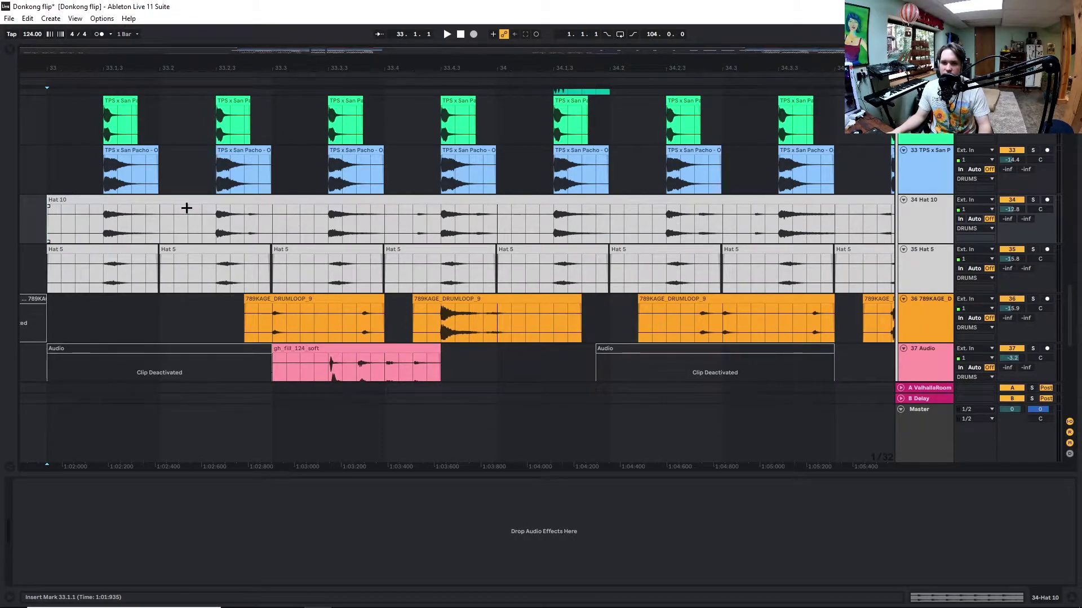
{"action": "scroll", "coordinate": [179, 241], "scroll_direction": "down", "scroll_amount": 5}
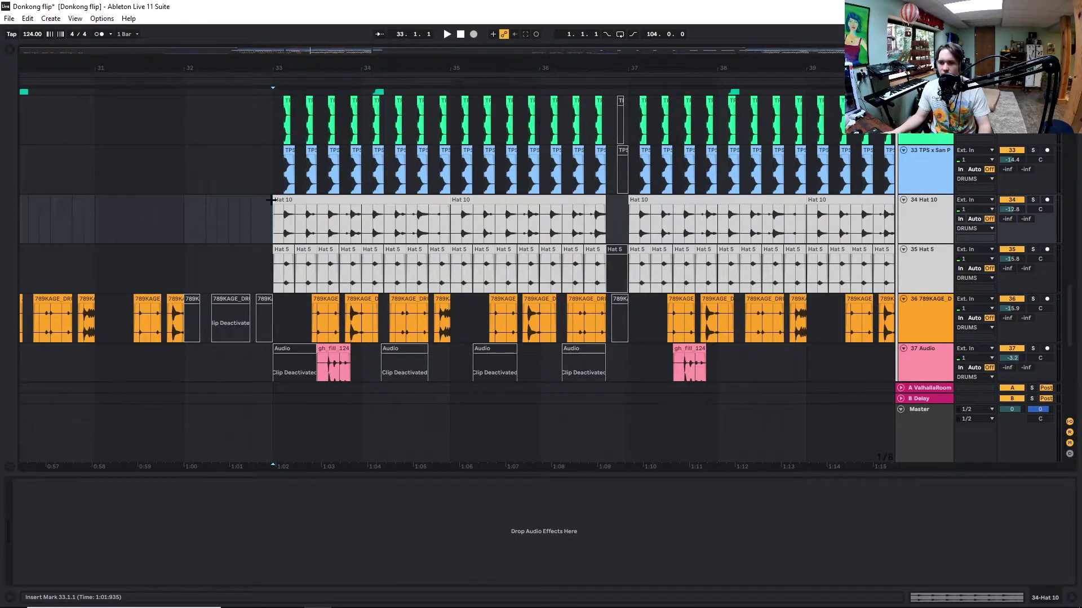
Play the second half of the drop from 32.4.3 and follow the hats, drum loops and fills.
{"action": "left_click", "coordinate": [262, 172]}
{"action": "scroll", "coordinate": [262, 172], "scroll_direction": "up", "scroll_amount": 2}
{"action": "key", "text": "space"}
{"action": "scroll", "coordinate": [598, 200], "scroll_direction": "down", "scroll_amount": 3}
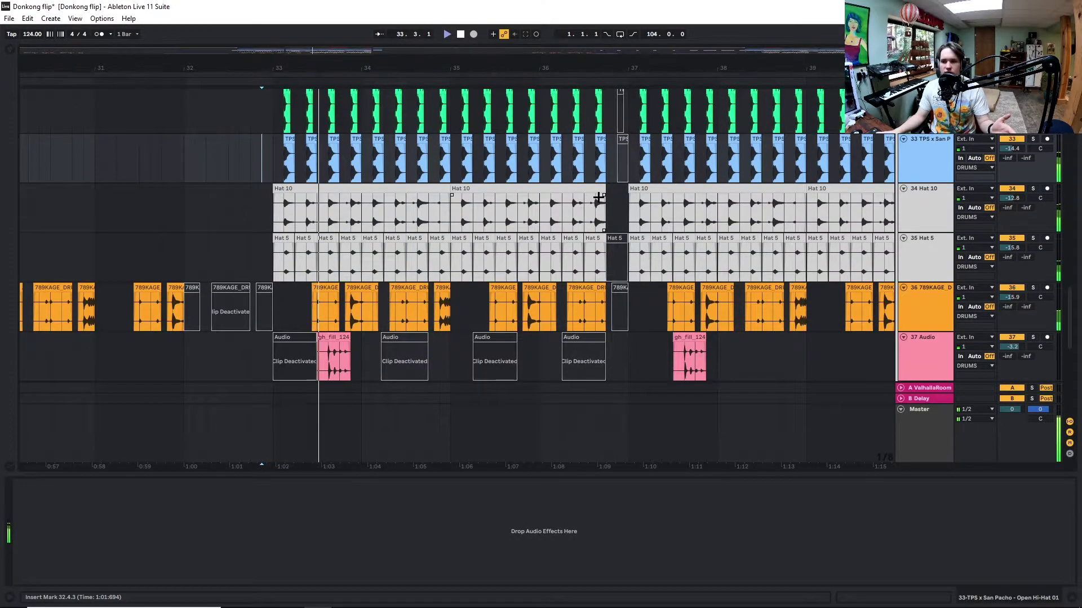
{"action": "scroll", "coordinate": [597, 196], "scroll_direction": "down", "scroll_amount": 5}
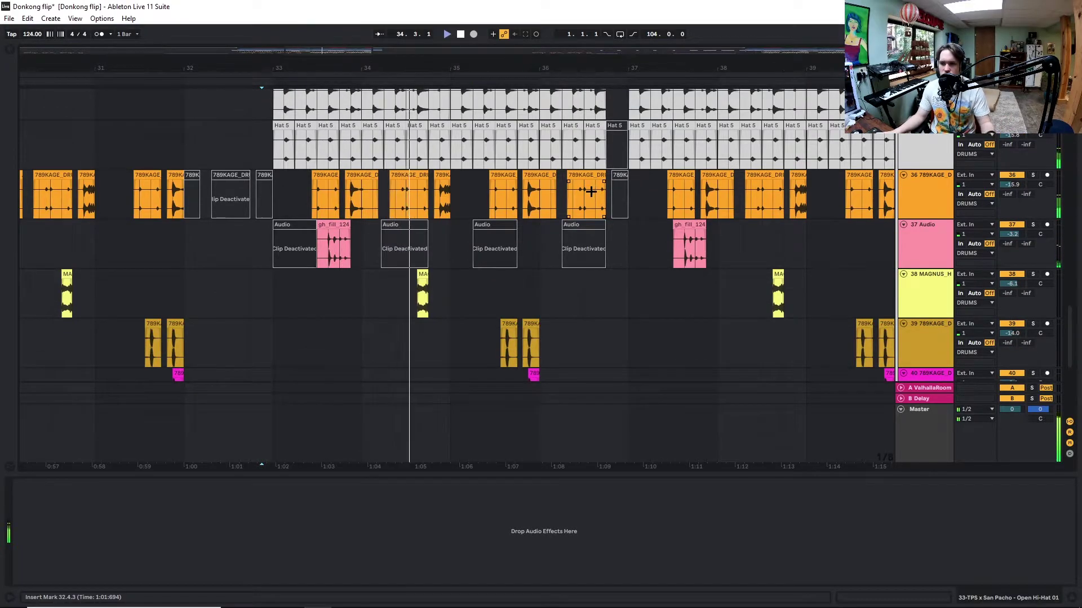
{"action": "scroll", "coordinate": [592, 190], "scroll_direction": "down", "scroll_amount": 4}
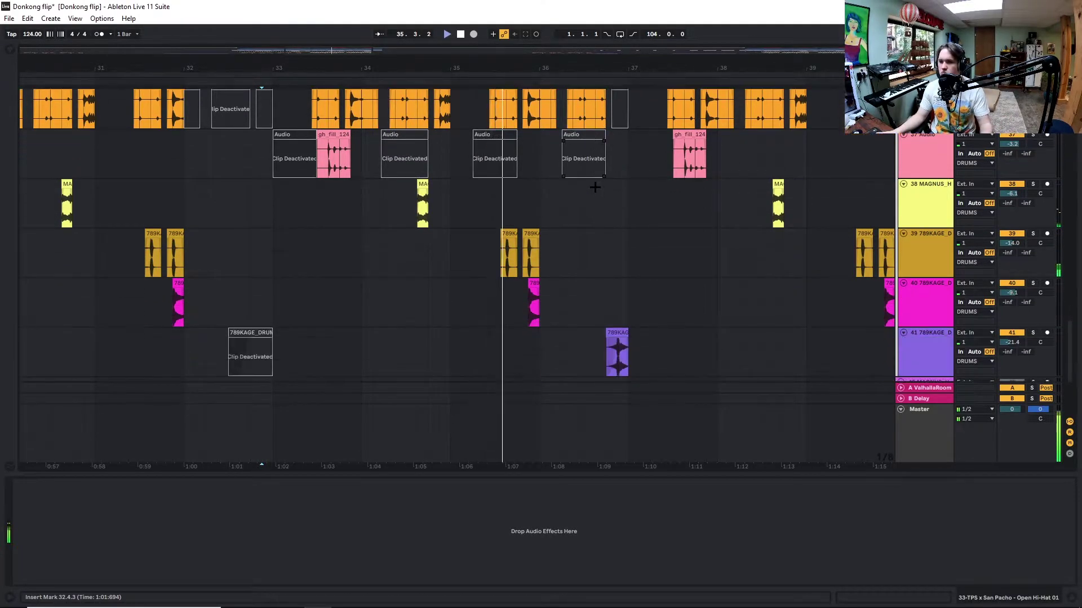
{"action": "scroll", "coordinate": [648, 182], "scroll_direction": "down", "scroll_amount": 1}
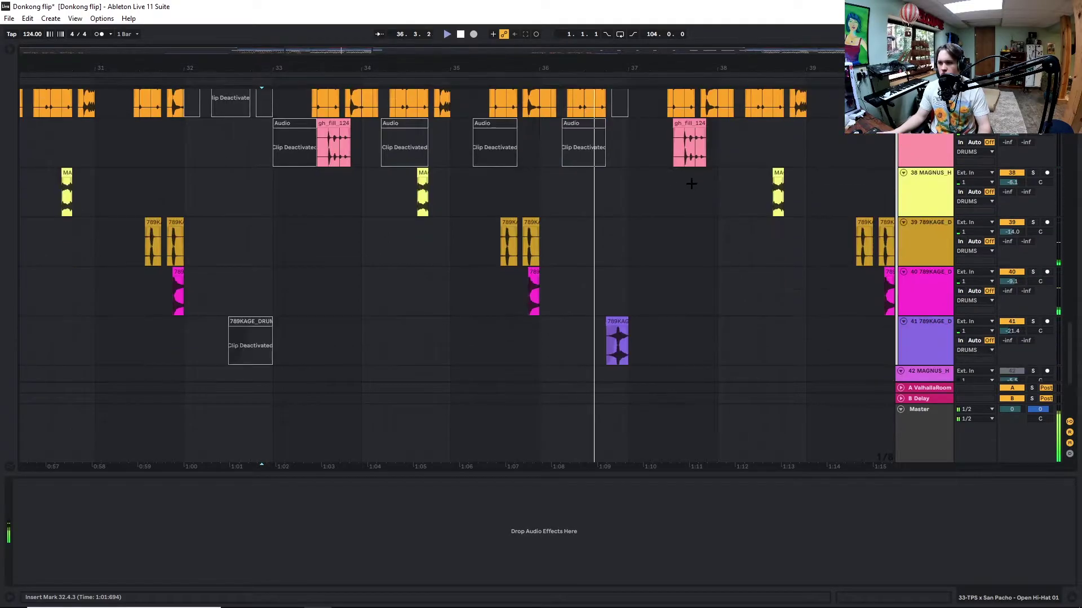
{"action": "scroll", "coordinate": [691, 183], "scroll_direction": "down", "scroll_amount": 3}
Select the SUB A/B group to show its effect chain and review the bass tracks across the whole arrangement.
{"action": "key", "text": "w"}
{"action": "scroll", "coordinate": [913, 277], "scroll_direction": "up", "scroll_amount": 15}
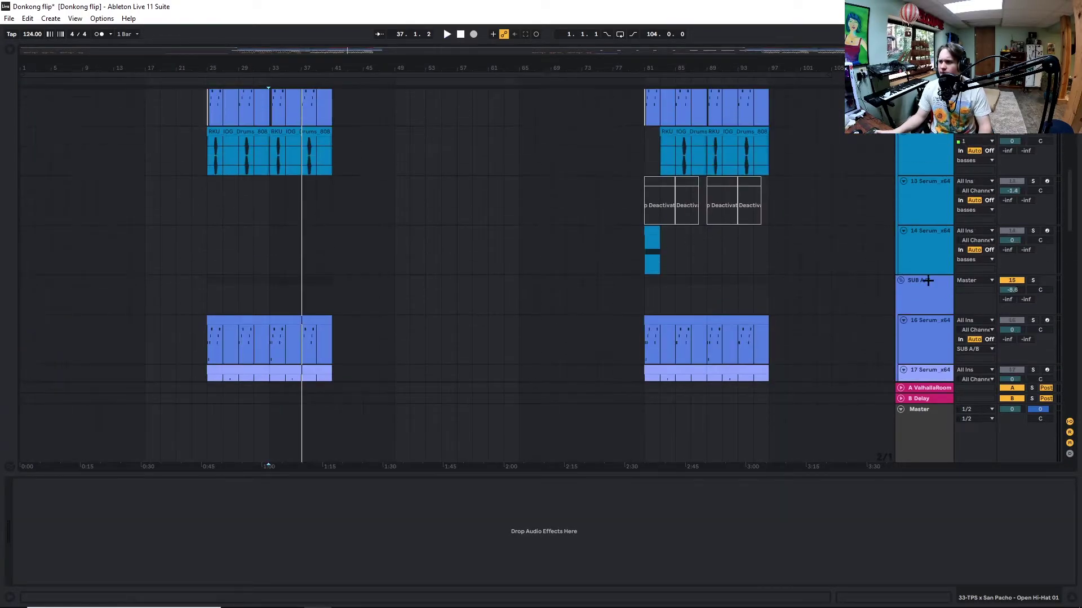
{"action": "left_click", "coordinate": [905, 281]}
{"action": "scroll", "coordinate": [856, 301], "scroll_direction": "up", "scroll_amount": 3}
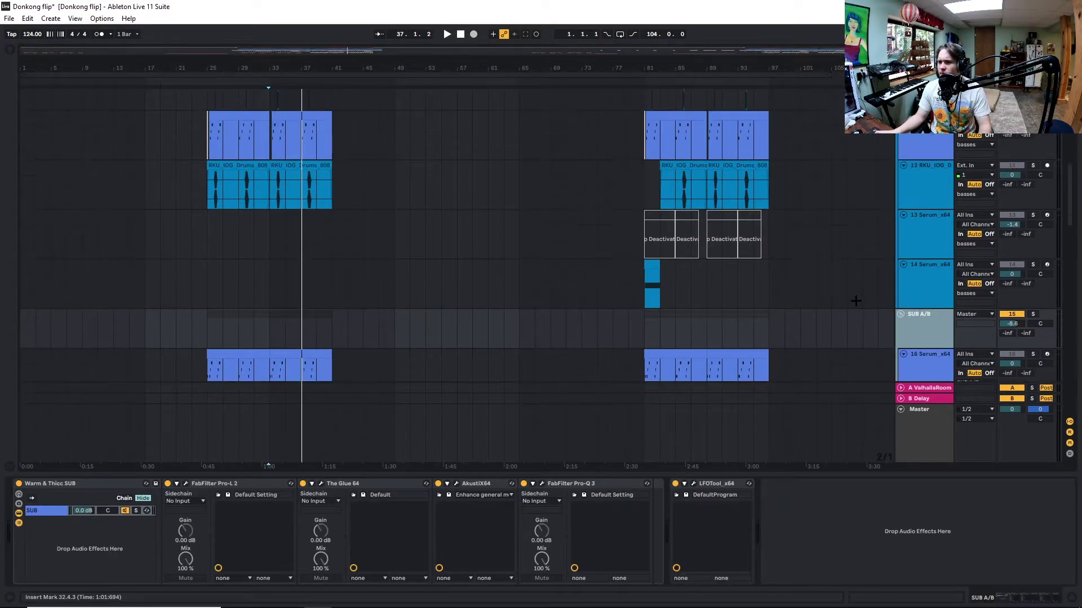
{"action": "left_click", "coordinate": [899, 314]}
{"action": "scroll", "coordinate": [357, 227], "scroll_direction": "up", "scroll_amount": 5}
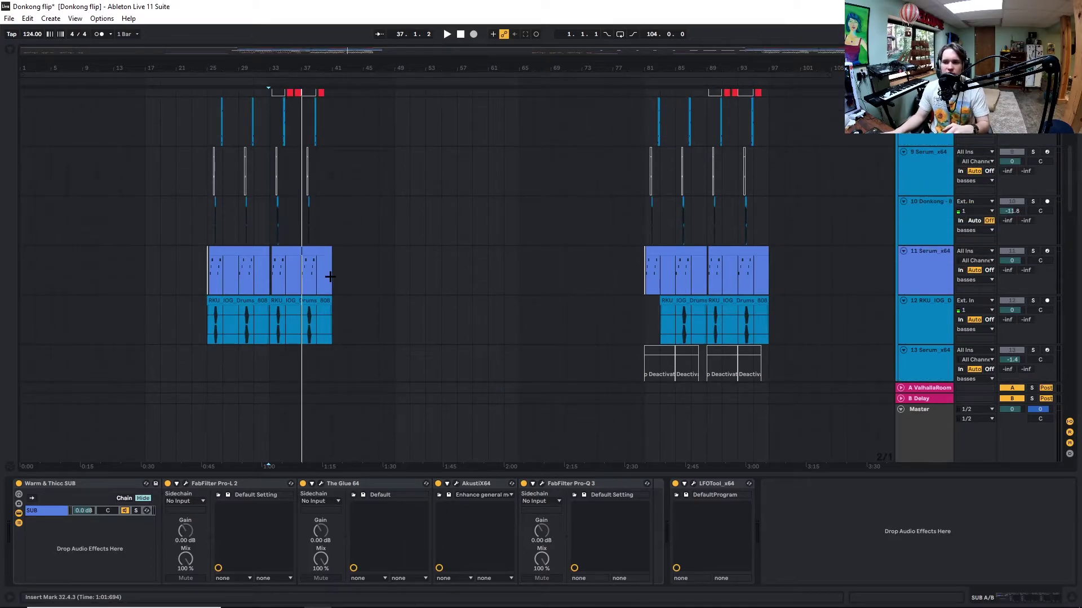
{"action": "scroll", "coordinate": [332, 271], "scroll_direction": "up", "scroll_amount": 8}
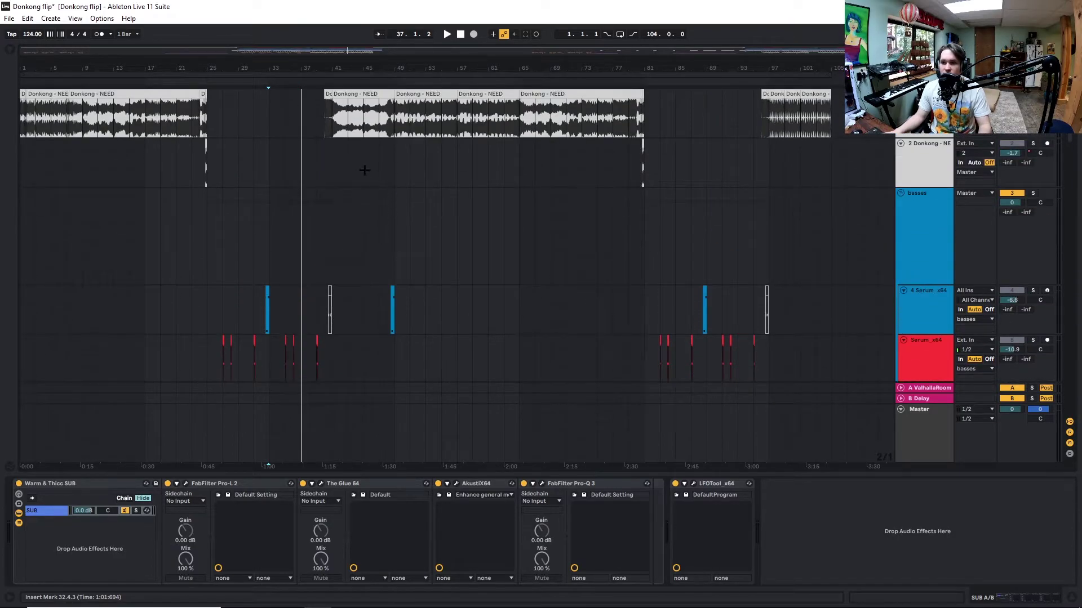
Set the playback start to 41.1.1 on the 2 Donkong track and examine the section following the drop.
{"action": "left_click", "coordinate": [329, 156]}
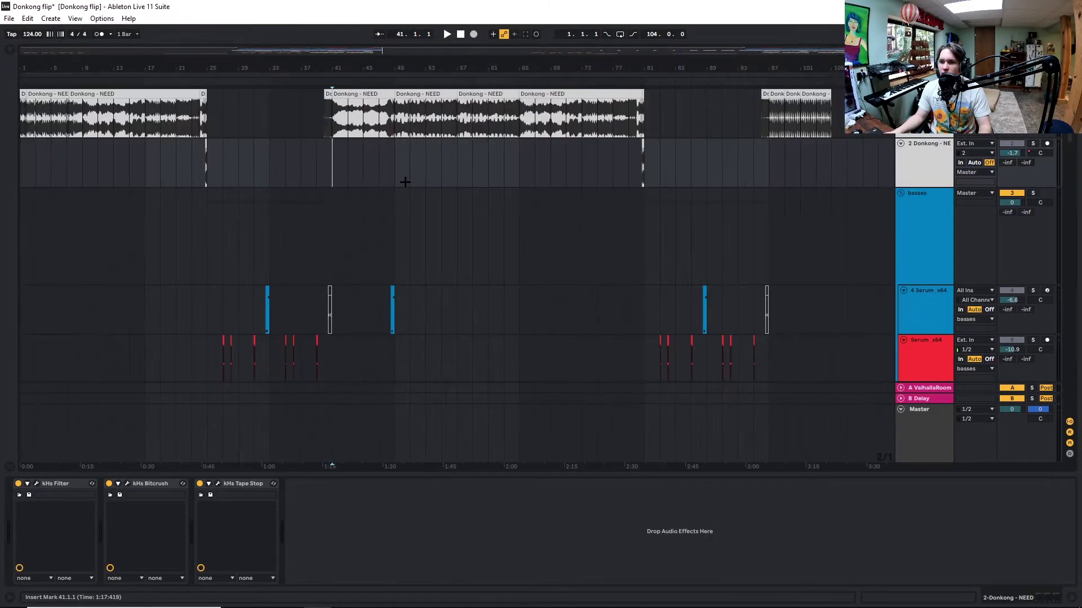
{"action": "scroll", "coordinate": [451, 205], "scroll_direction": "down", "scroll_amount": 3}
{"action": "scroll", "coordinate": [393, 203], "scroll_direction": "up", "scroll_amount": 5}
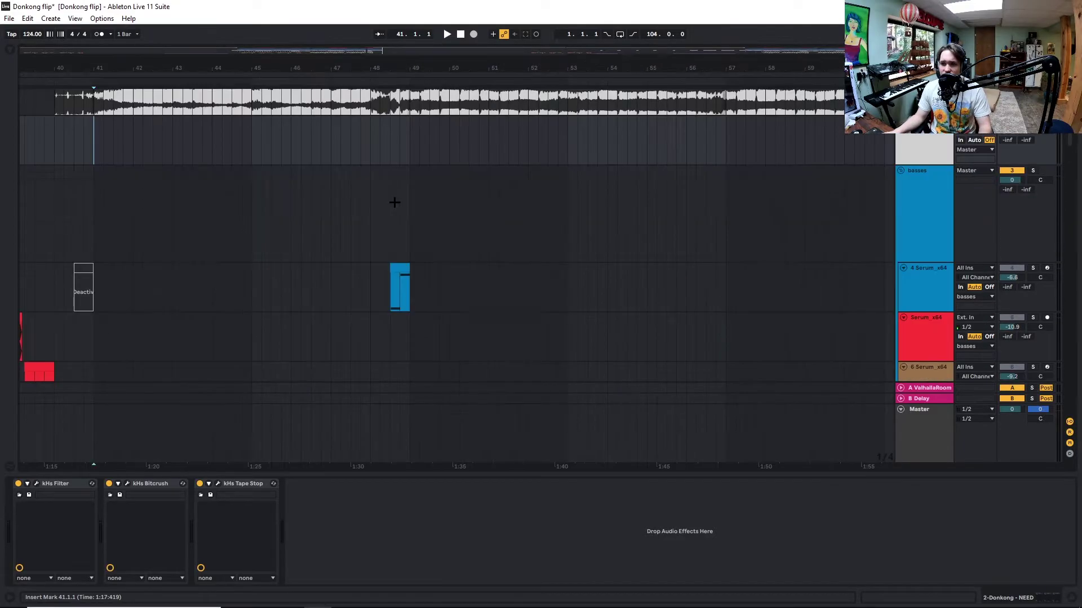
{"action": "key", "text": "minus"}
{"action": "key", "text": "minus"}
{"action": "key", "text": "minus"}
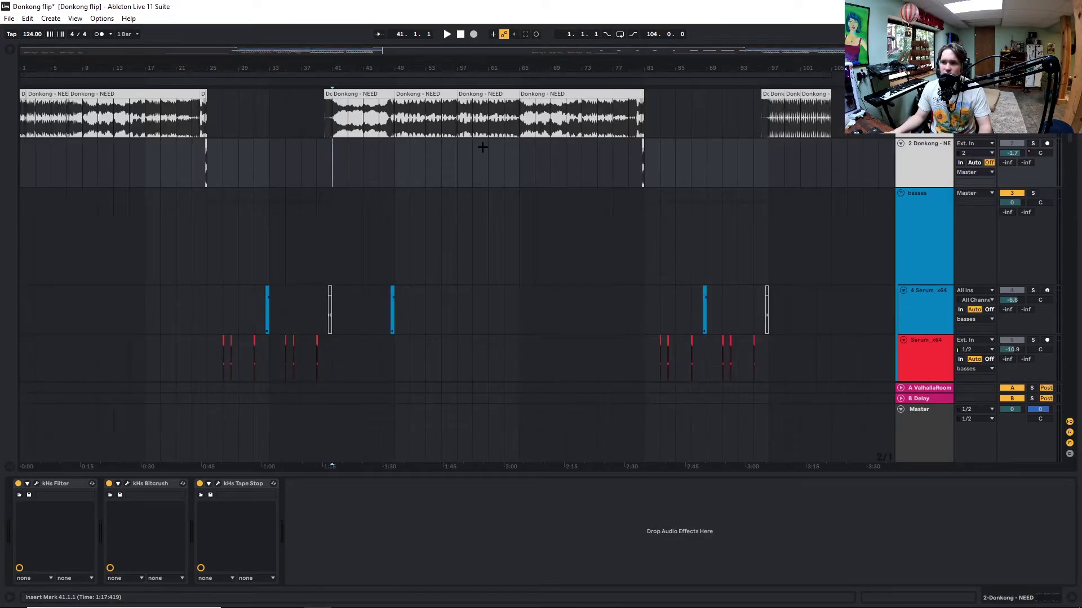
Play the Donkong - NEED sample from 57.1.1 and check the bass tracks beneath that section.
{"action": "left_click_drag", "start_coordinate": [456, 103], "coordinate": [520, 103]}
{"action": "left_click", "coordinate": [451, 115]}
{"action": "key", "text": "space"}
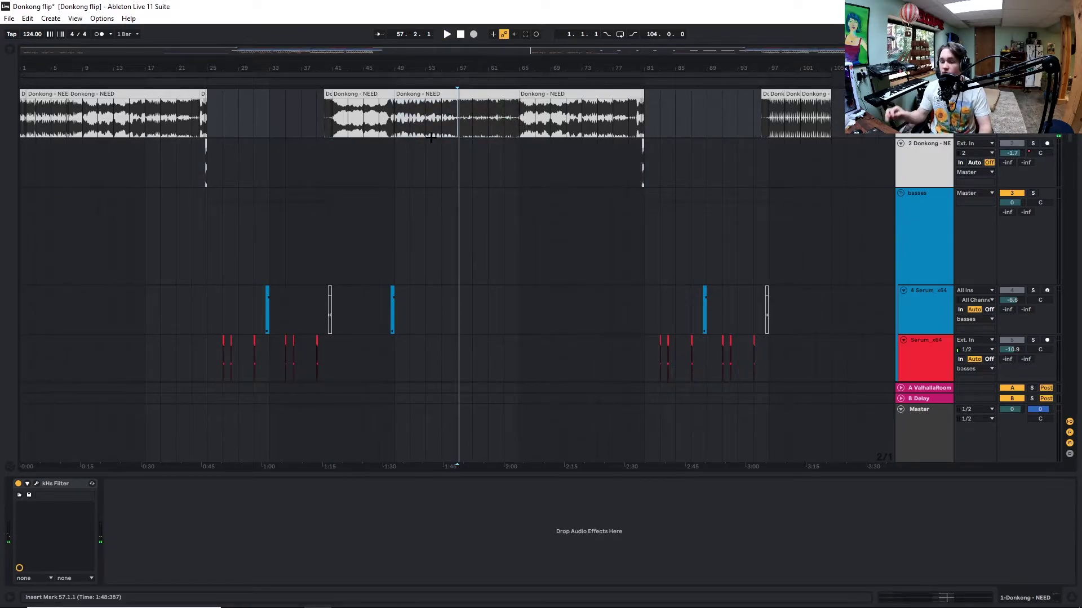
{"action": "scroll", "coordinate": [563, 157], "scroll_direction": "down", "scroll_amount": 5}
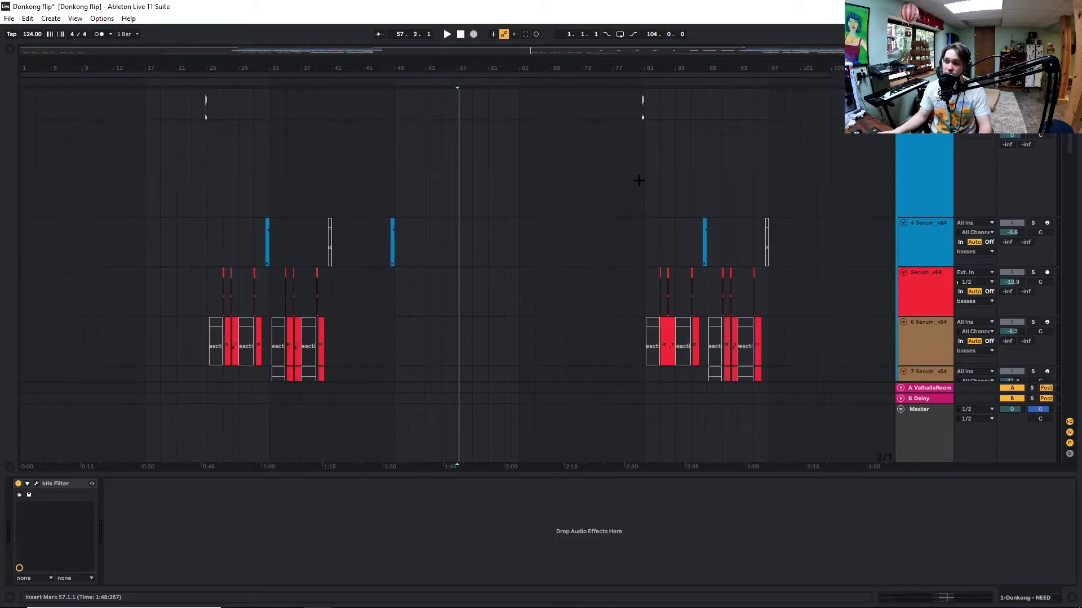
{"action": "scroll", "coordinate": [543, 285], "scroll_direction": "up", "scroll_amount": 5}
{"action": "key", "text": "space"}
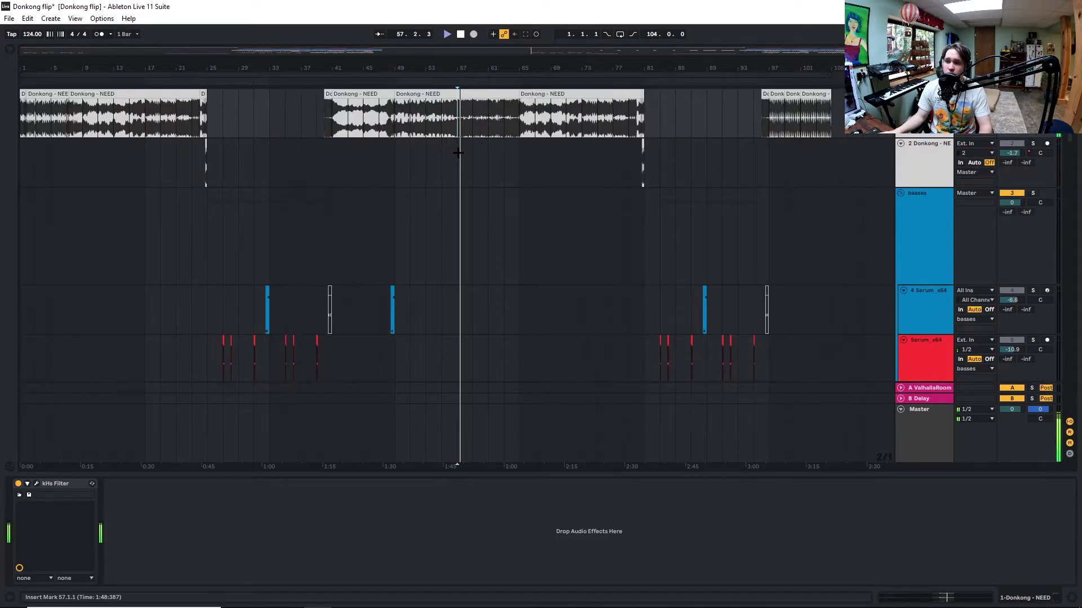
{"action": "key", "text": "plus"}
{"action": "key", "text": "space"}
Try extending the Donkong - NEED clip at bar 65 back to 57.3.1, and undo the clip changes.
{"action": "left_click_drag", "start_coordinate": [595, 94], "coordinate": [455, 105]}
{"action": "left_click_drag", "start_coordinate": [604, 90], "coordinate": [464, 91]}
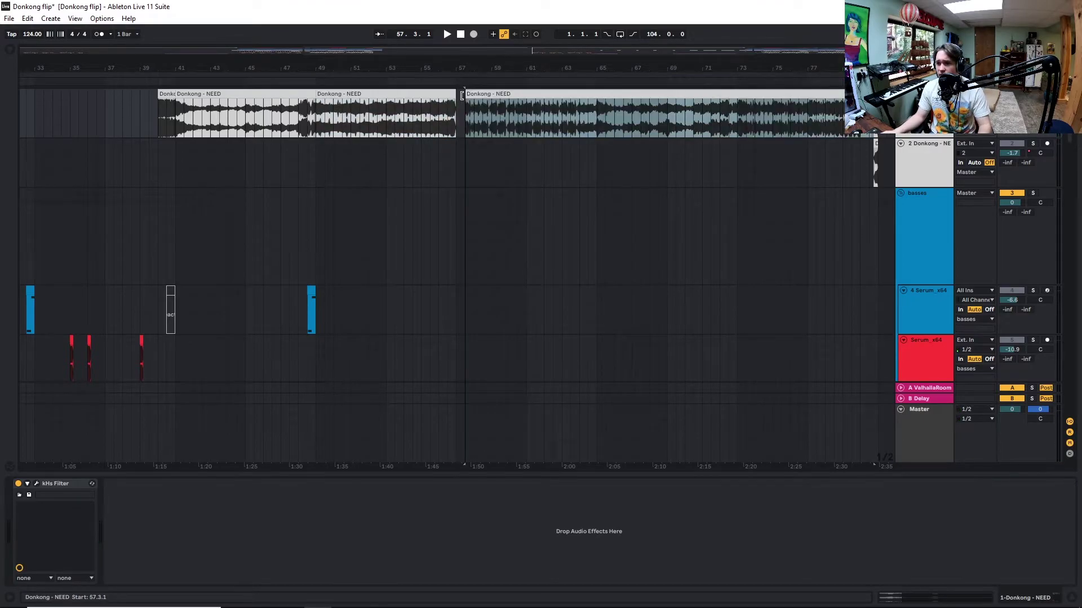
{"action": "key", "text": "ctrl+z"}
{"action": "key", "text": "ctrl+z"}
{"action": "key", "text": "minus"}
{"action": "key", "text": "plus"}
{"action": "key", "text": "minus"}
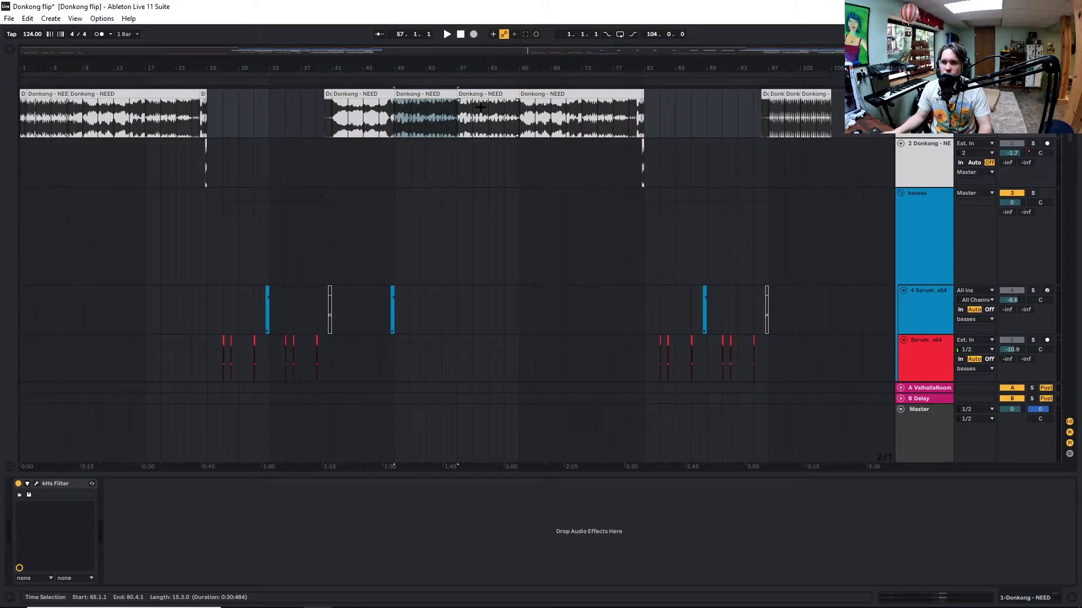
Solo the 4 Serum_x64 track and play its bass clip from 48.3.1.
{"action": "key", "text": "plus"}
{"action": "key", "text": "plus"}
{"action": "scroll", "coordinate": [459, 222], "scroll_direction": "down", "scroll_amount": 1}
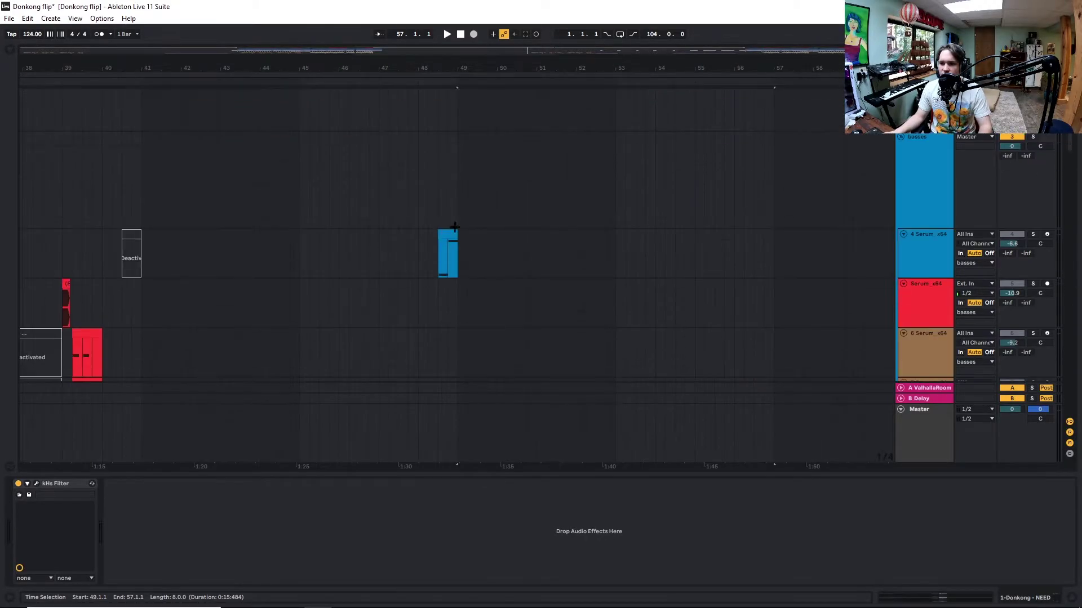
{"action": "left_click", "coordinate": [438, 251]}
{"action": "left_click", "coordinate": [1032, 234]}
{"action": "left_click", "coordinate": [592, 189]}
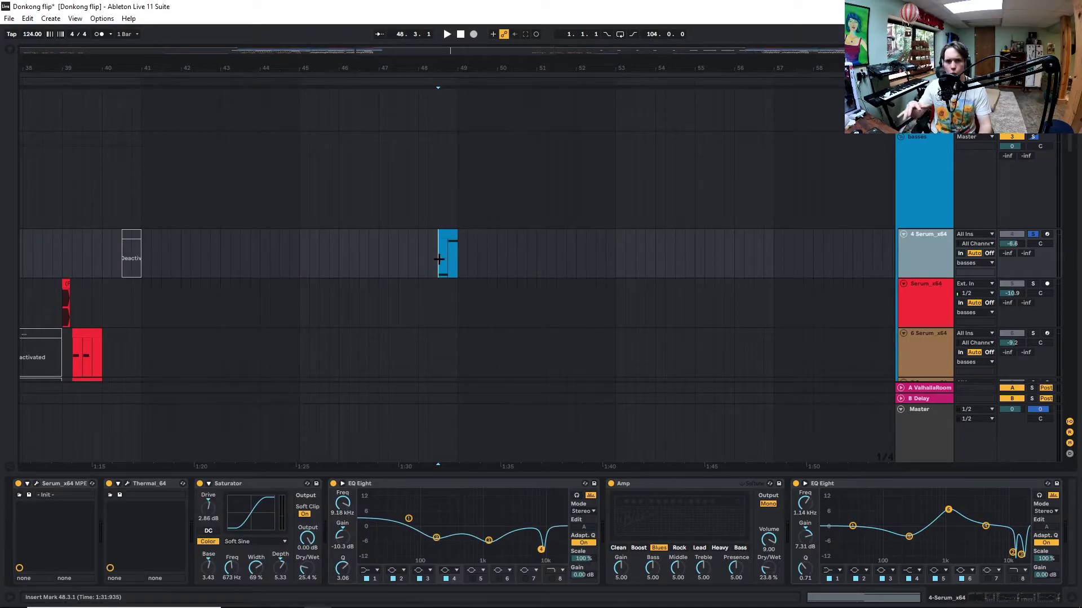
{"action": "key", "text": "space"}
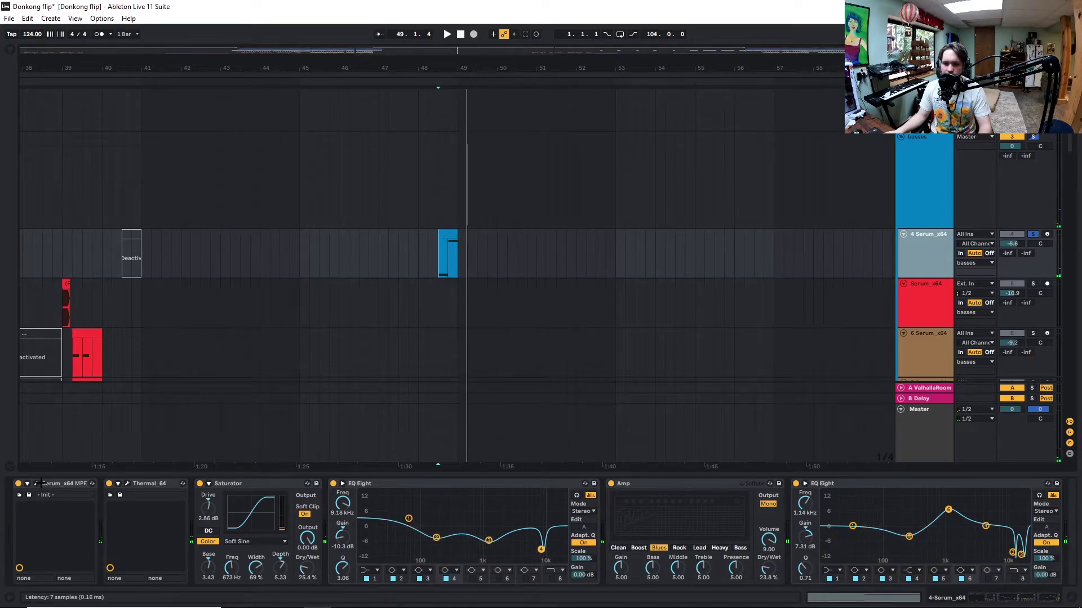
Play the Donkong - NEED sample from 48.1.1, then clear the bass solo and replay the transition from 48.3.1.
{"action": "scroll", "coordinate": [752, 349], "scroll_direction": "up", "scroll_amount": 2}
{"action": "left_click", "coordinate": [420, 110]}
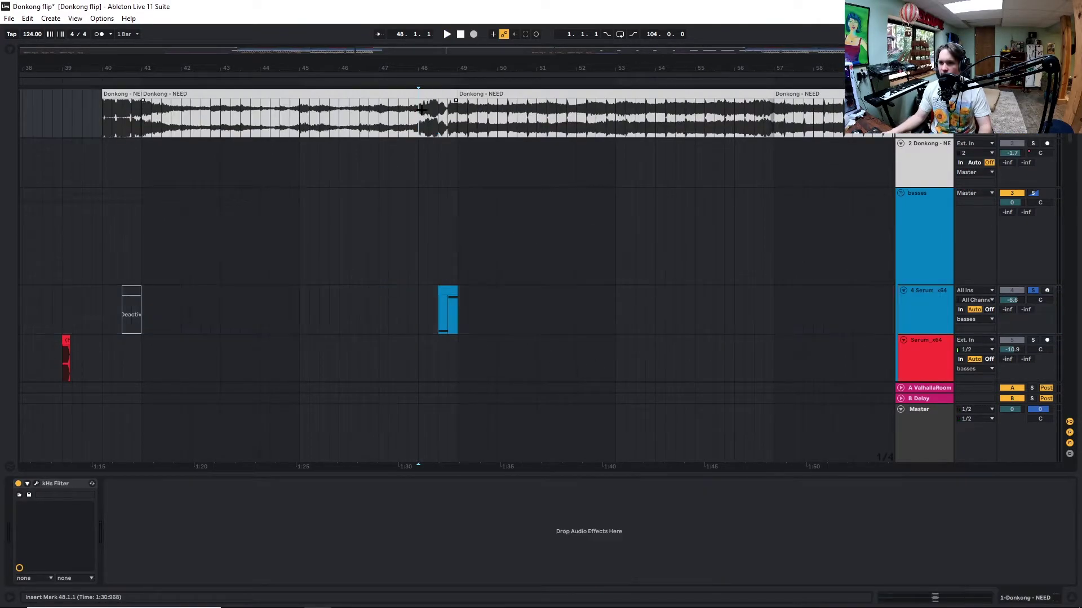
{"action": "key", "text": "space"}
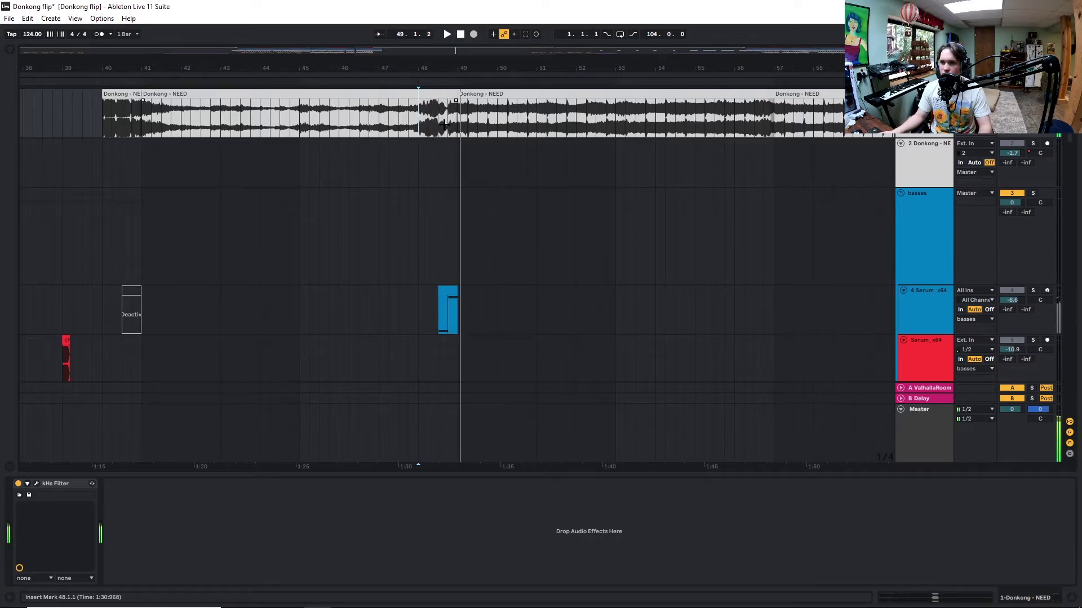
{"action": "key", "text": "space"}
{"action": "left_click", "coordinate": [439, 111]}
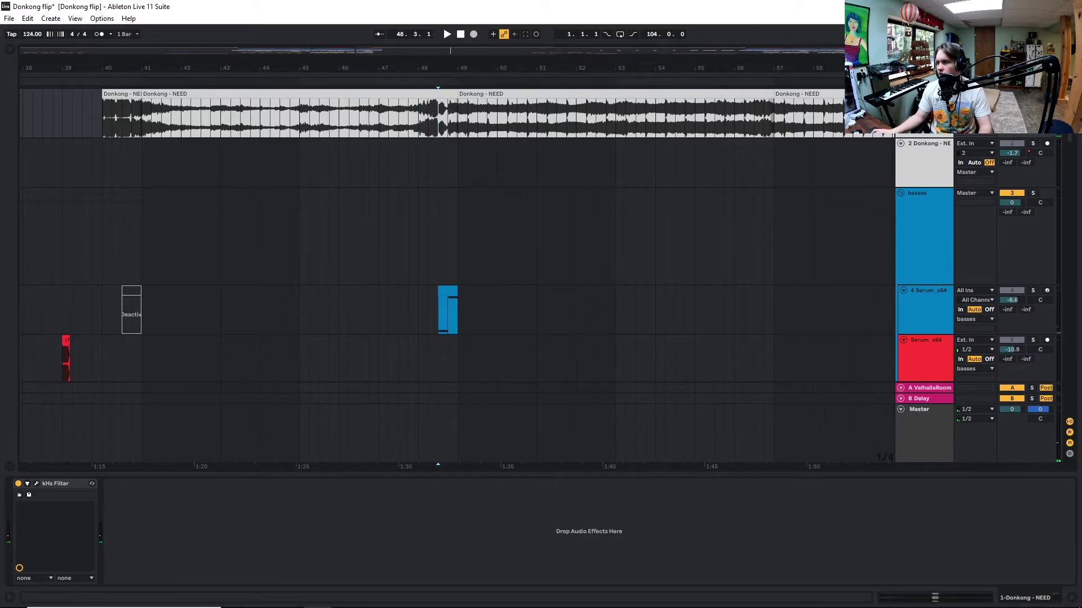
{"action": "key", "text": "space"}
Solo the sampled group and play its build-up from 65.1.1.
{"action": "scroll", "coordinate": [466, 238], "scroll_direction": "down", "scroll_amount": 1}
{"action": "key", "text": "minus"}
{"action": "scroll", "coordinate": [507, 217], "scroll_direction": "down", "scroll_amount": 10}
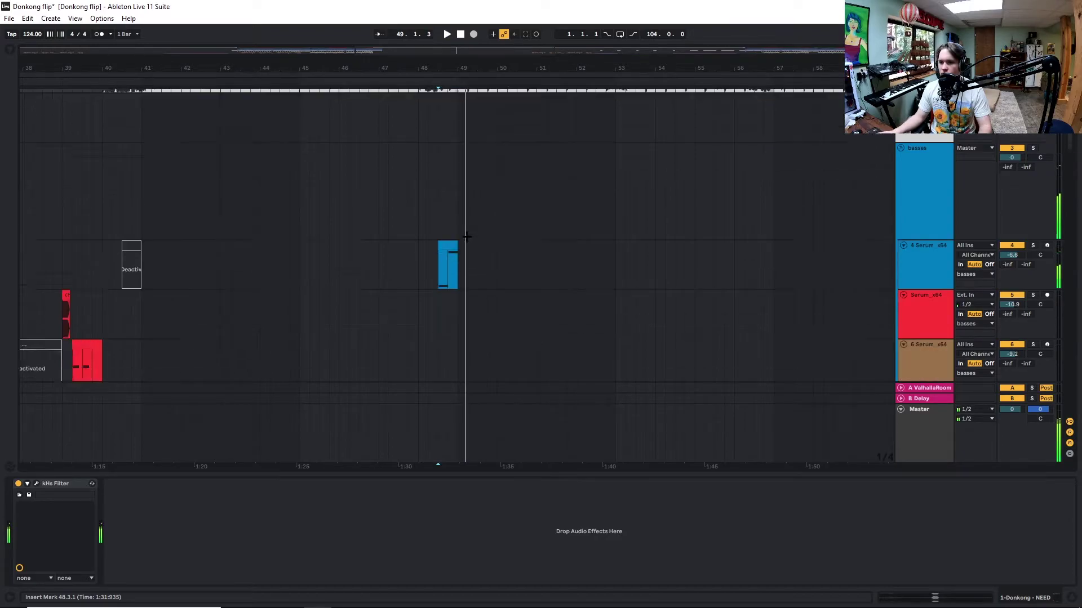
{"action": "key", "text": "minus"}
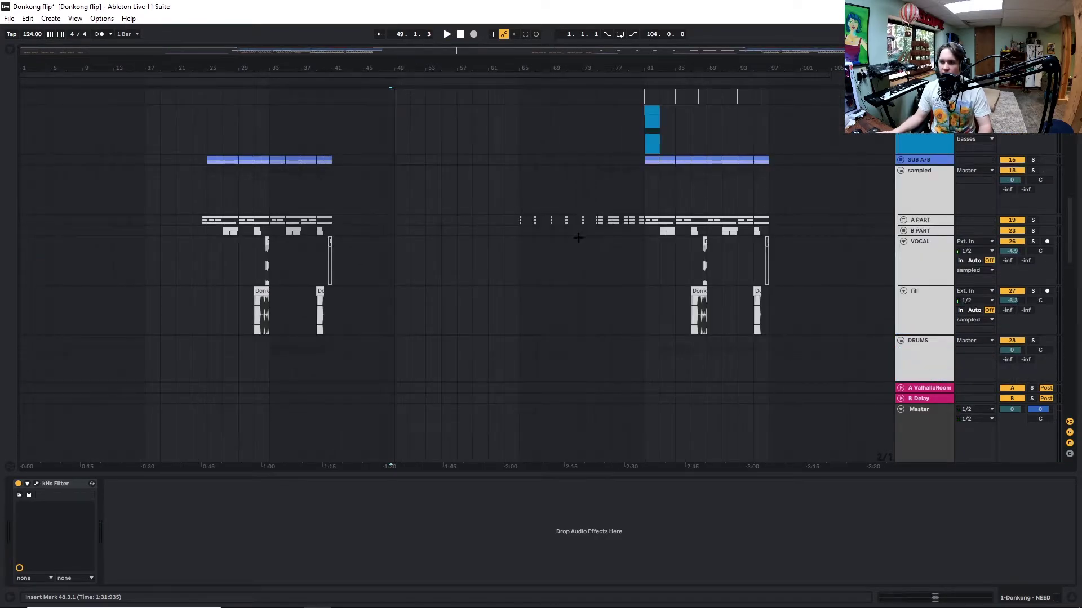
{"action": "scroll", "coordinate": [510, 247], "scroll_direction": "up", "scroll_amount": 10}
{"action": "left_click", "coordinate": [529, 183]}
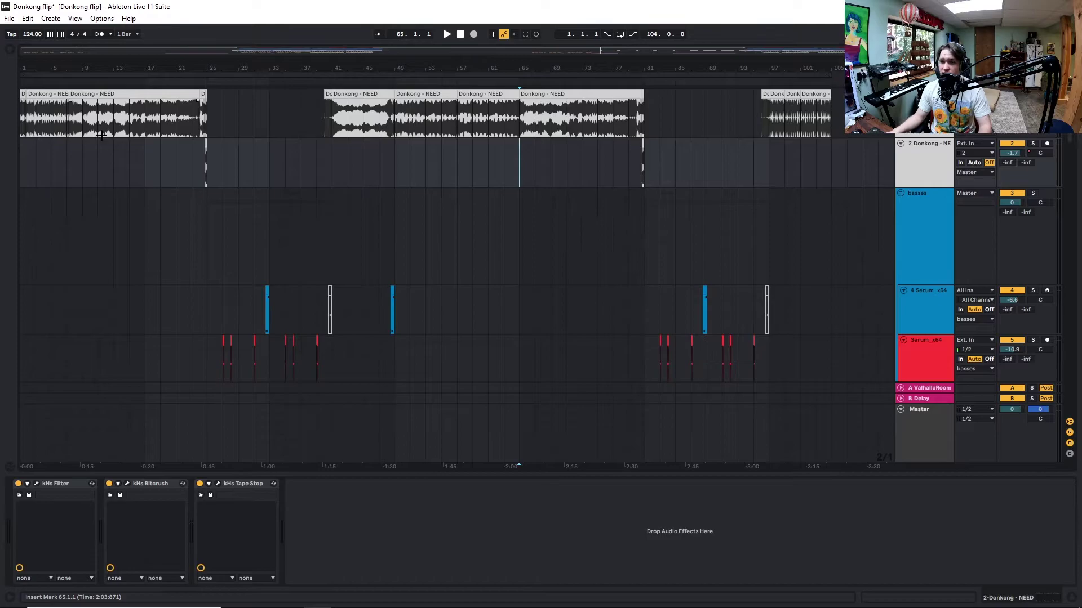
{"action": "scroll", "coordinate": [183, 171], "scroll_direction": "down", "scroll_amount": 10}
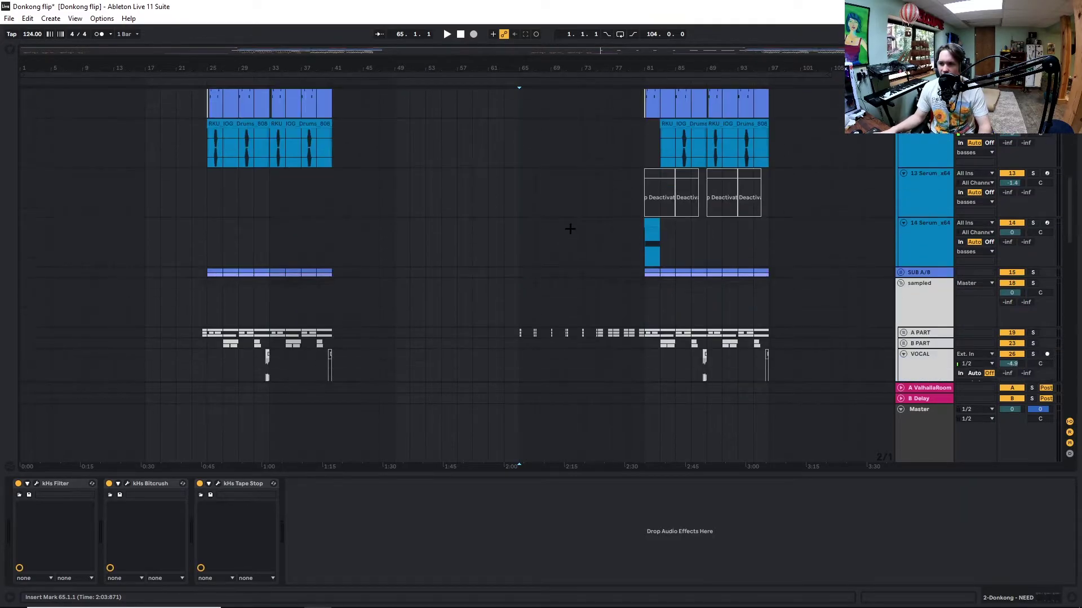
{"action": "scroll", "coordinate": [568, 233], "scroll_direction": "down", "scroll_amount": 3}
{"action": "left_click", "coordinate": [519, 221]}
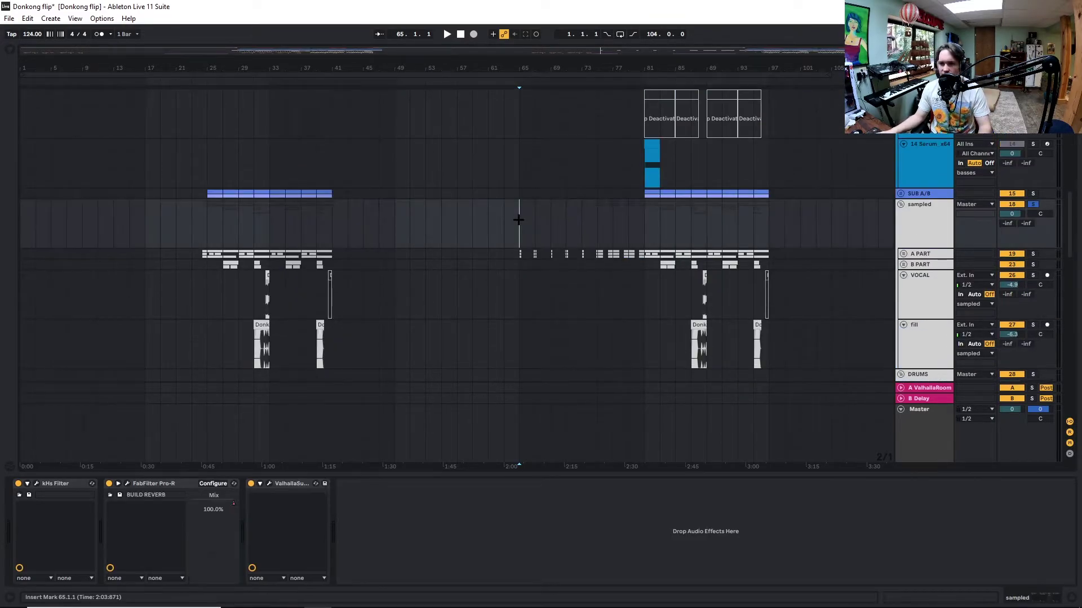
{"action": "key", "text": "space"}
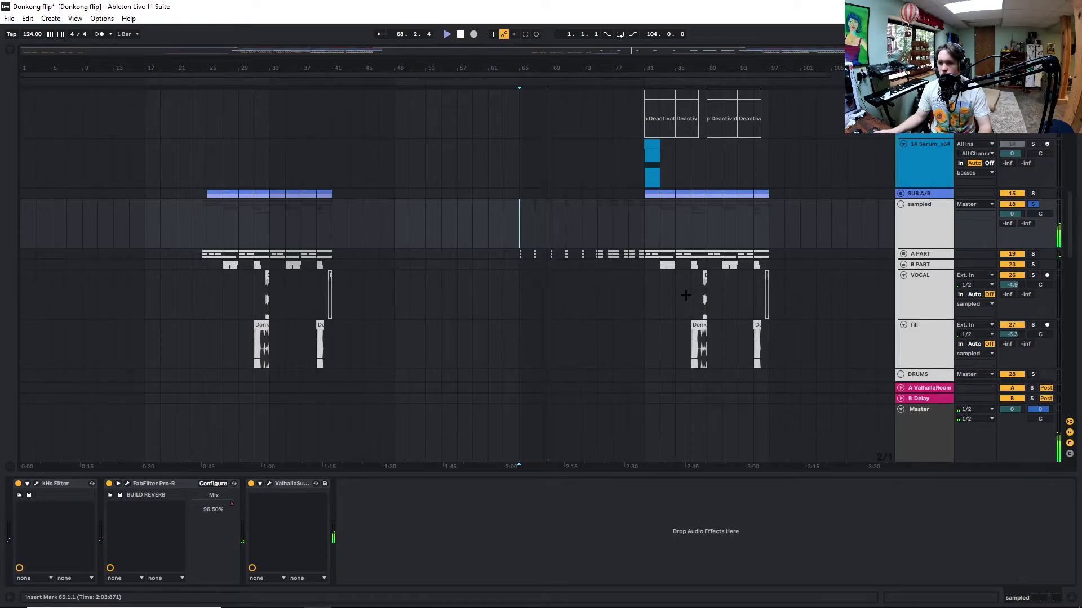
Stop playback and inspect the ValhallaSupermassive settings on the sampled group, closing the plugin window again.
{"action": "left_click", "coordinate": [914, 225]}
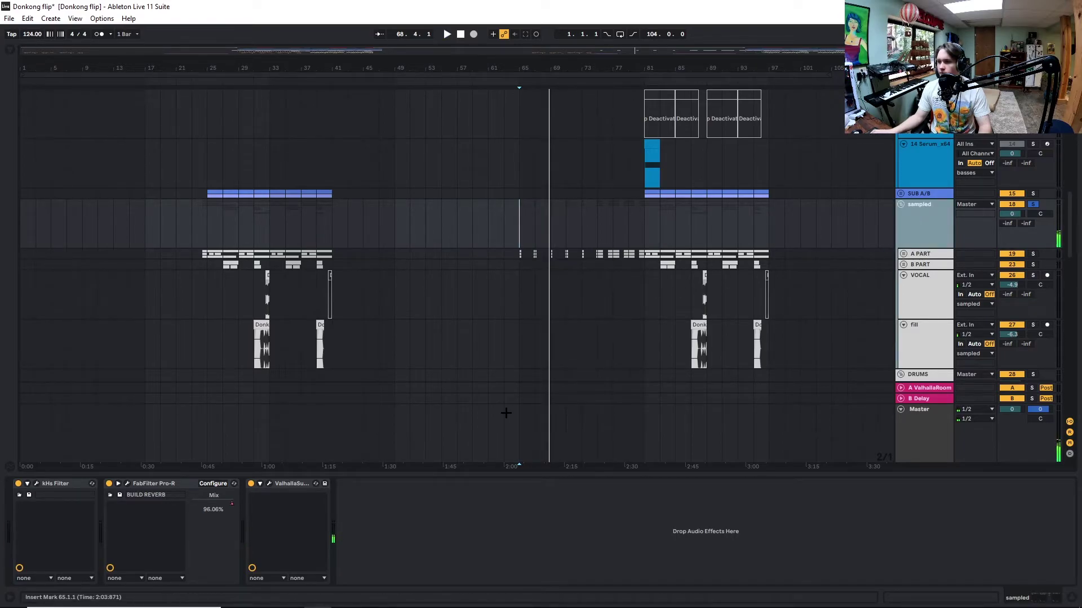
{"action": "left_click", "coordinate": [269, 484]}
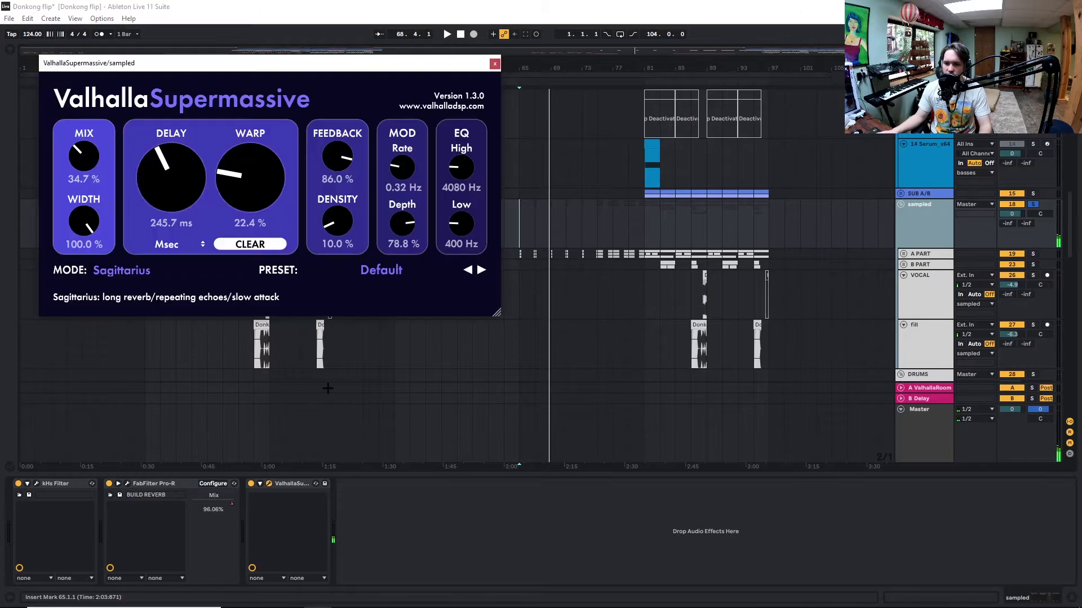
{"action": "left_click", "coordinate": [498, 62]}
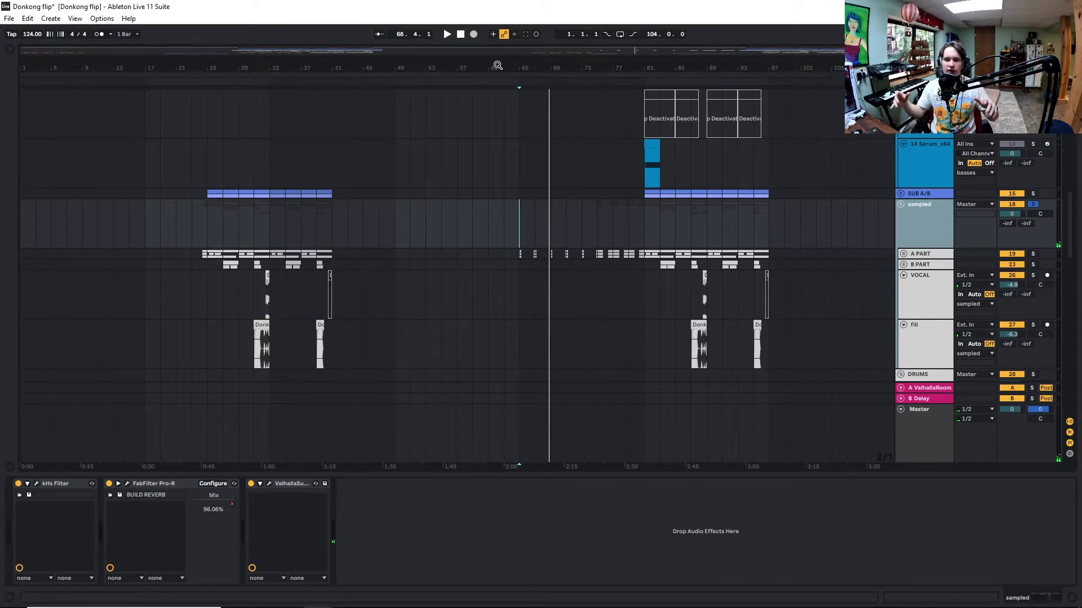
Set the playback start to 80.4.1 on the 2 Donkong track and examine the second drop's bass and sampled tracks.
{"action": "scroll", "coordinate": [713, 229], "scroll_direction": "up", "scroll_amount": 10}
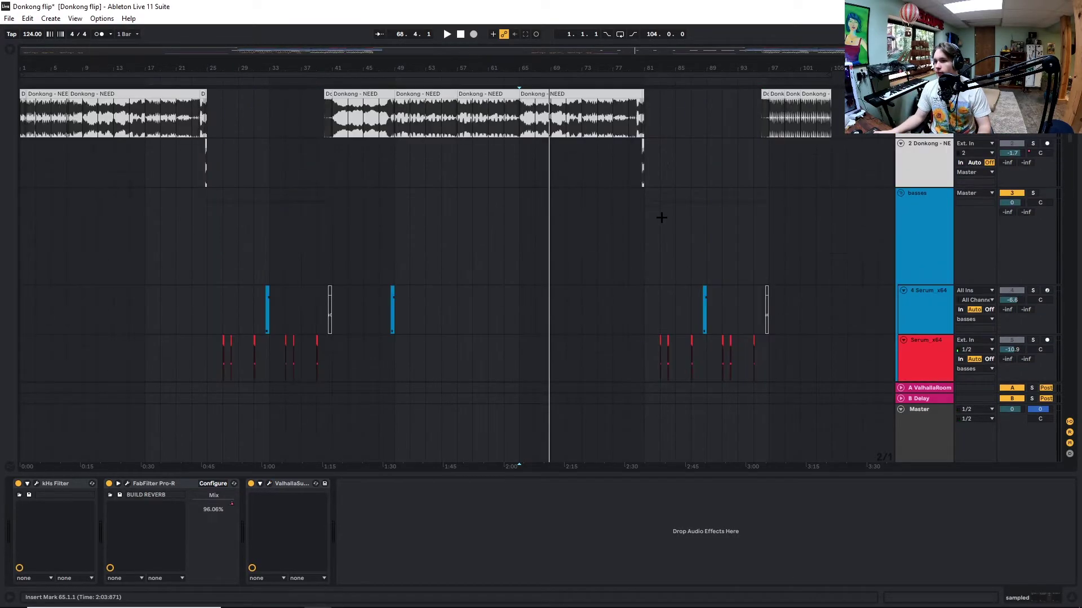
{"action": "scroll", "coordinate": [587, 190], "scroll_direction": "up", "scroll_amount": 5}
{"action": "left_click", "coordinate": [551, 159]}
{"action": "scroll", "coordinate": [618, 273], "scroll_direction": "down", "scroll_amount": 5}
{"action": "scroll", "coordinate": [599, 267], "scroll_direction": "up", "scroll_amount": 4}
{"action": "scroll", "coordinate": [585, 254], "scroll_direction": "up", "scroll_amount": 1}
{"action": "left_click", "coordinate": [571, 168]}
{"action": "scroll", "coordinate": [604, 282], "scroll_direction": "down", "scroll_amount": 7}
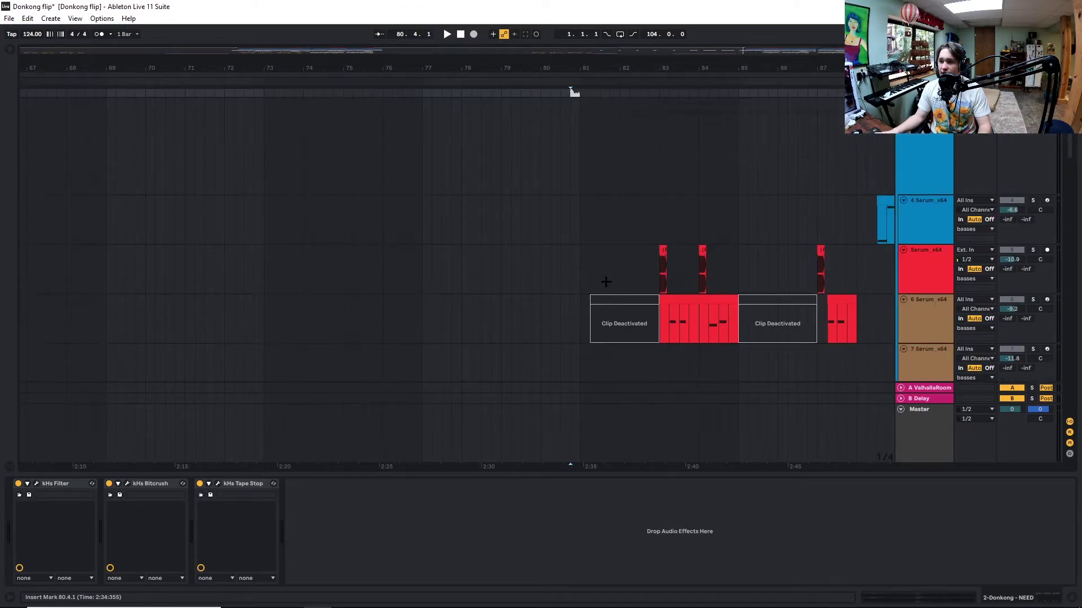
{"action": "scroll", "coordinate": [612, 292], "scroll_direction": "down", "scroll_amount": 5}
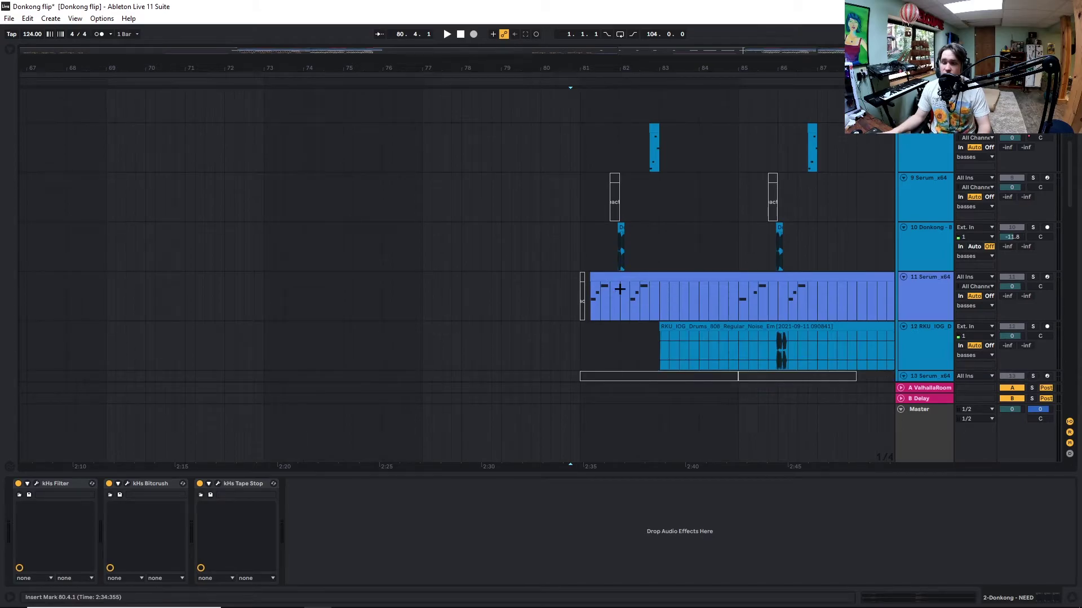
{"action": "scroll", "coordinate": [680, 310], "scroll_direction": "down", "scroll_amount": 3}
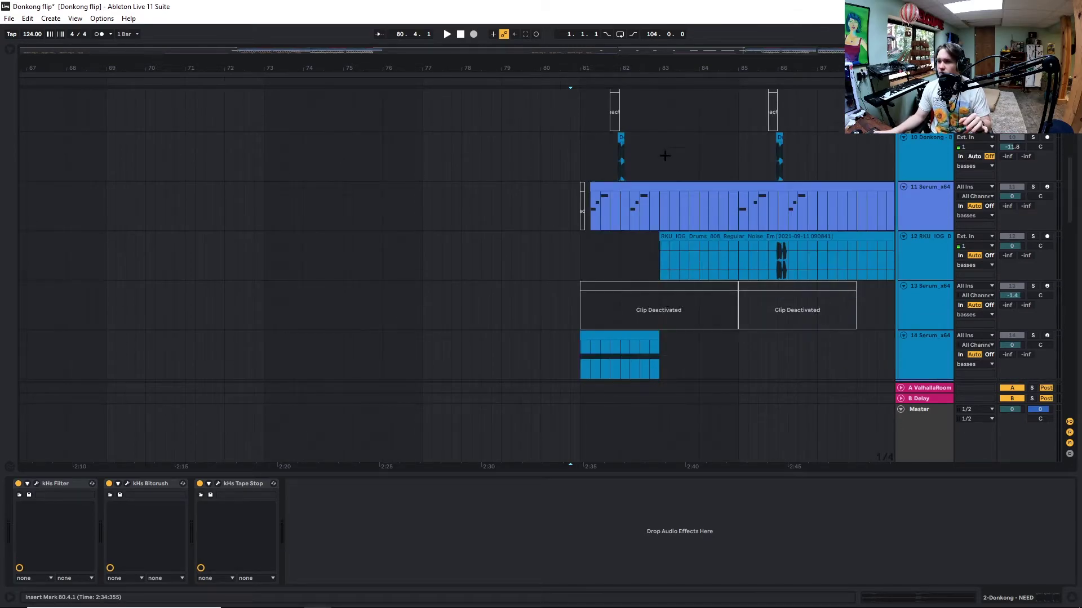
{"action": "scroll", "coordinate": [659, 141], "scroll_direction": "down", "scroll_amount": 4}
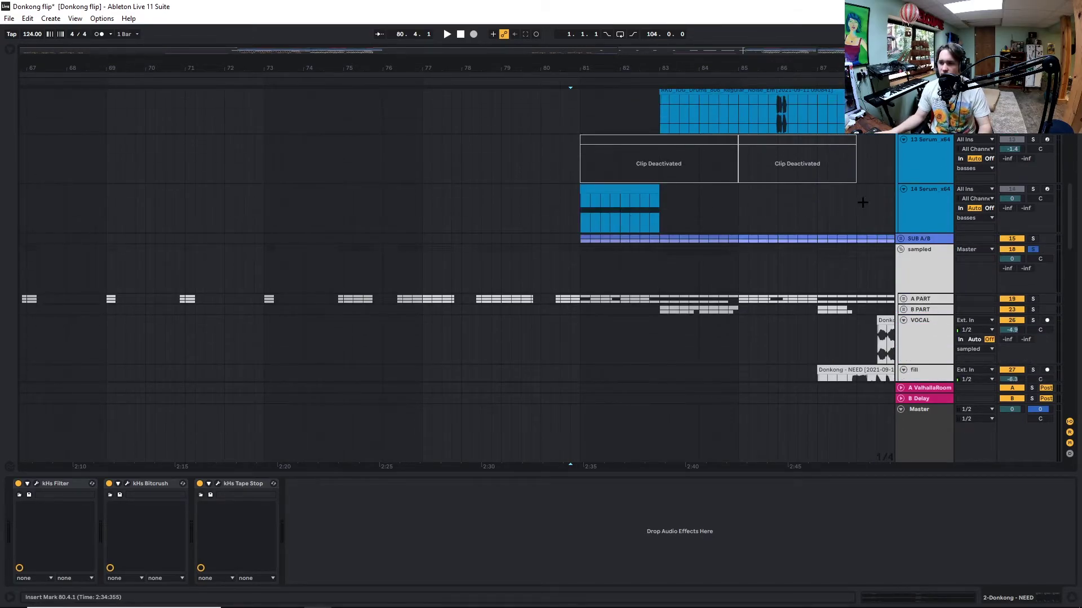
Solo the 14 Serum_x64 track and play its bass clip from 81.1.1.
{"action": "left_click", "coordinate": [580, 212]}
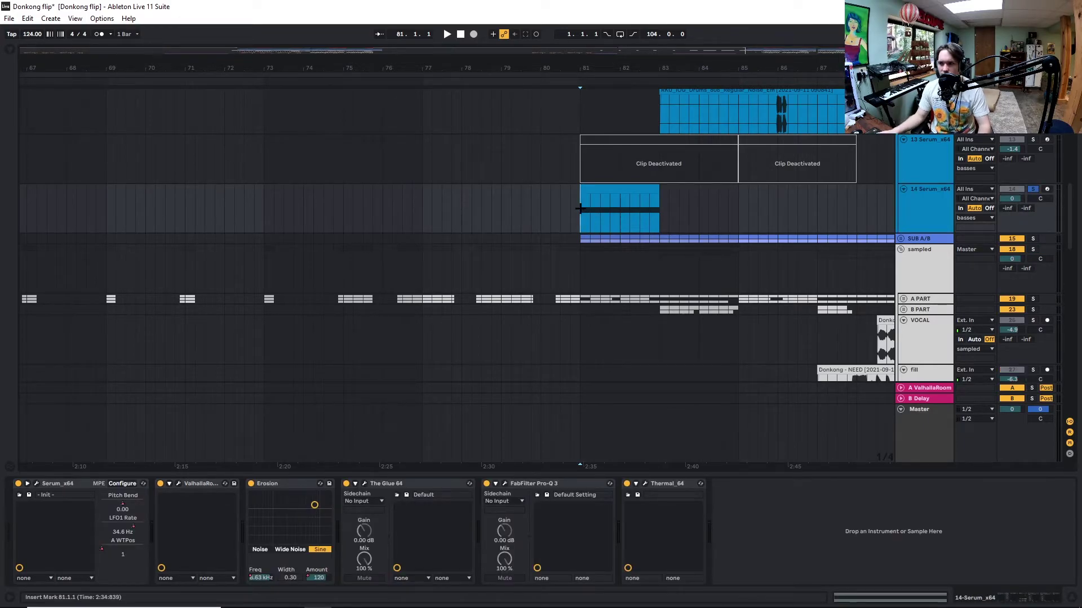
{"action": "key", "text": "space"}
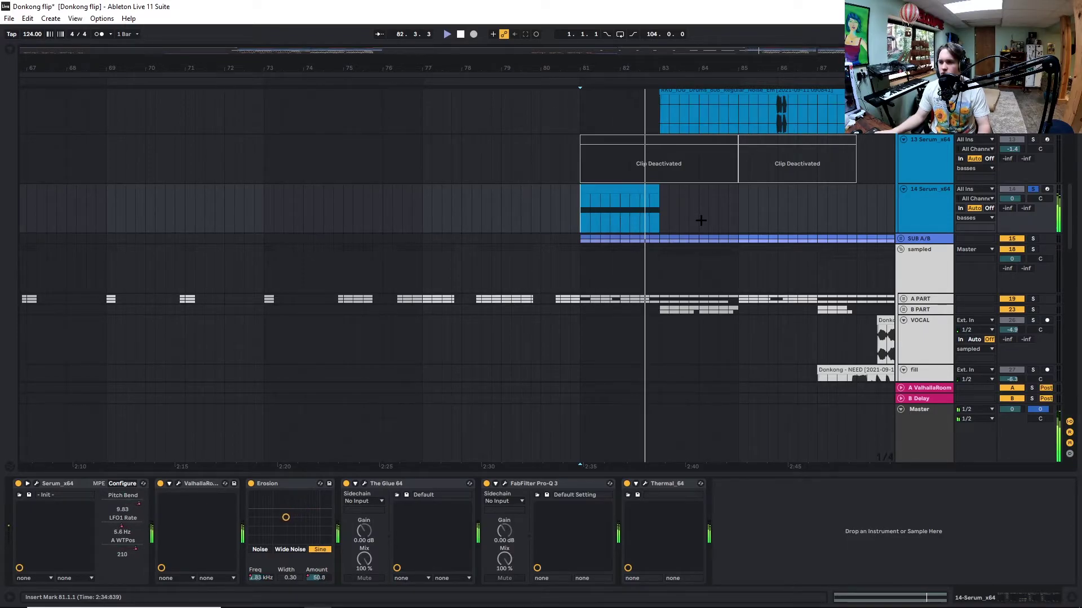
{"action": "left_click", "coordinate": [925, 212]}
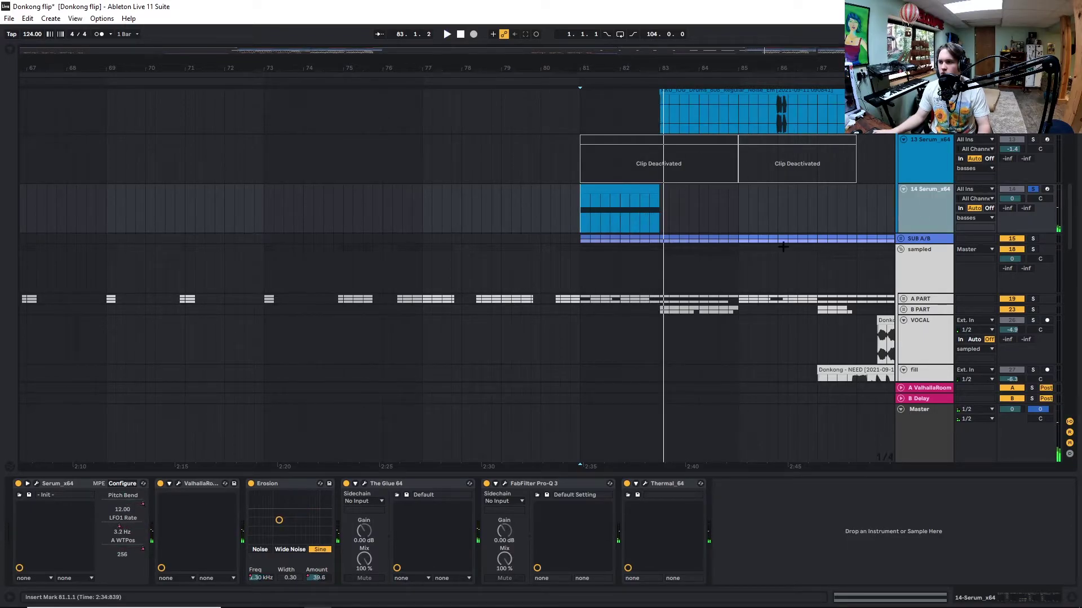
Open Serum on the 14 Serum_x64 track and look up OSC A's wavetable in the Digital category, keeping Dist C2.
{"action": "left_click", "coordinate": [36, 483]}
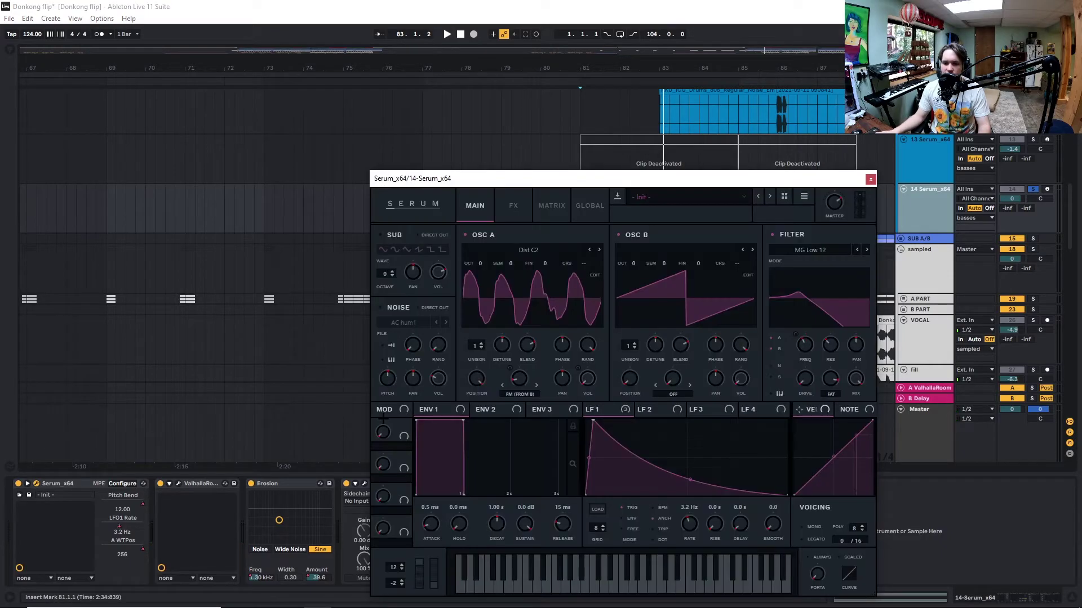
{"action": "left_click", "coordinate": [552, 254]}
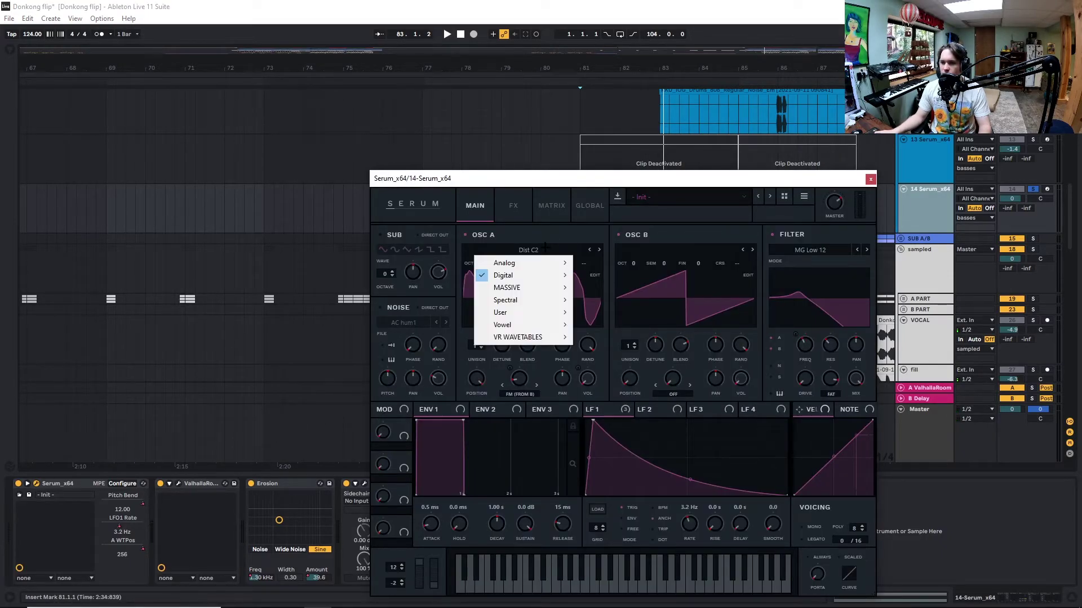
{"action": "mouse_move", "coordinate": [507, 275]}
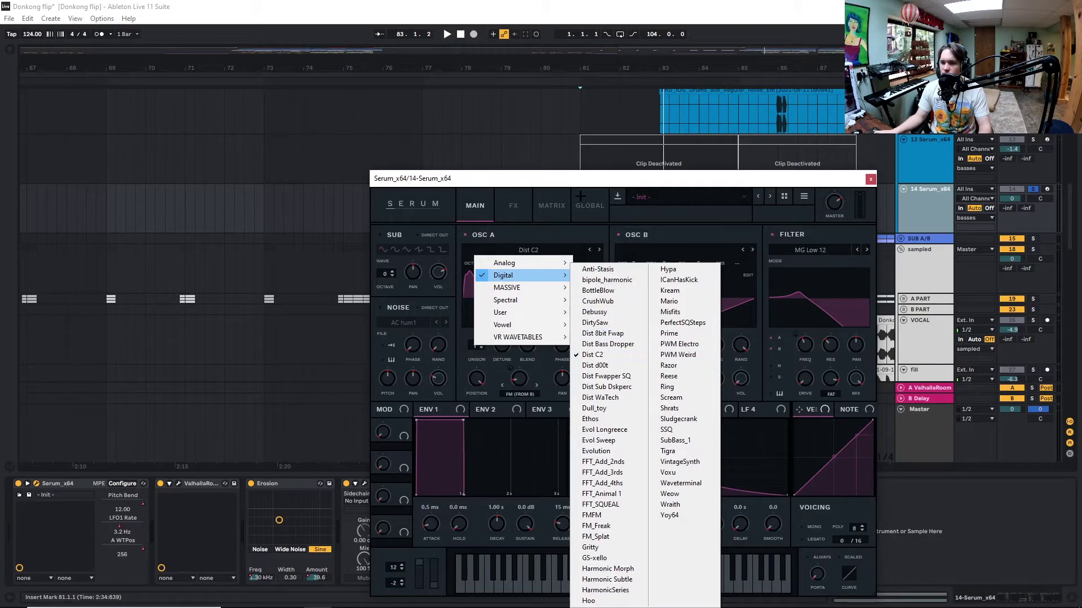
{"action": "left_click", "coordinate": [595, 214]}
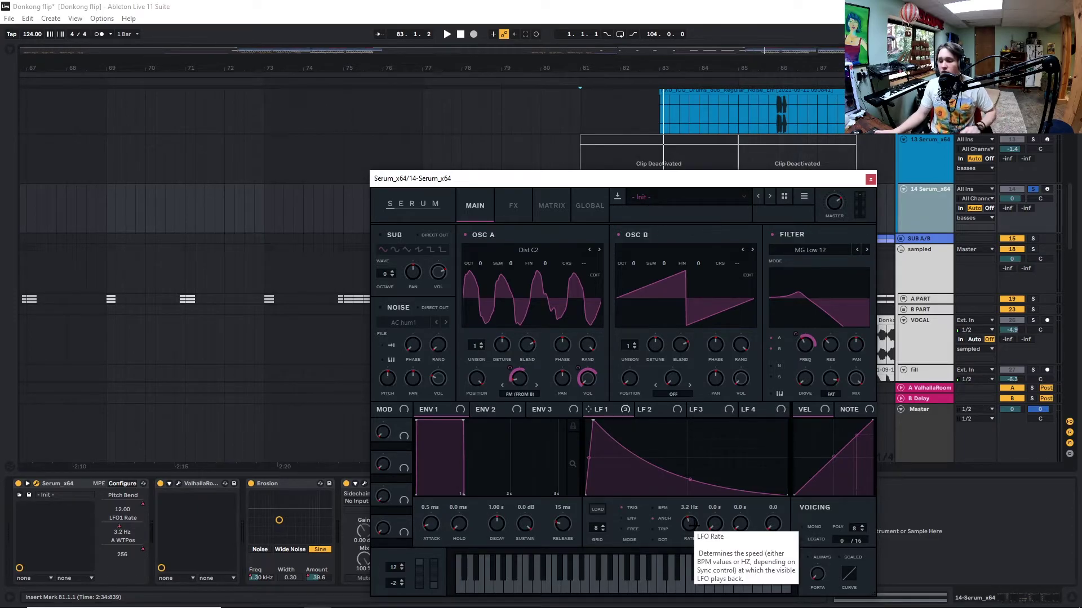
Move the Serum window aside, audition the patch, check its effects page and close the synth.
{"action": "left_click_drag", "start_coordinate": [635, 182], "coordinate": [467, 156]}
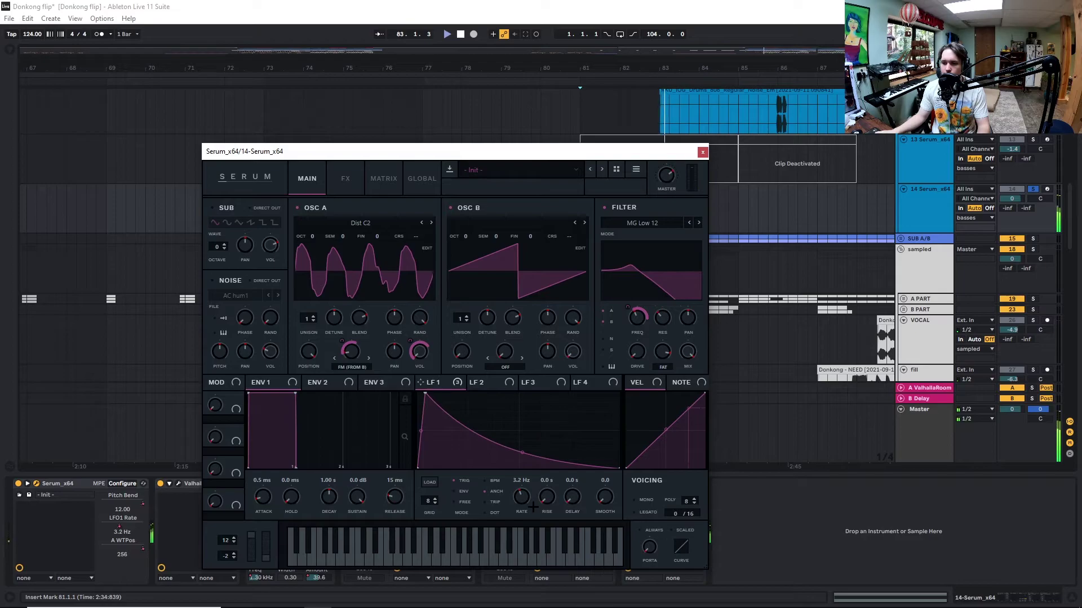
{"action": "left_click", "coordinate": [344, 179]}
{"action": "left_click", "coordinate": [308, 179]}
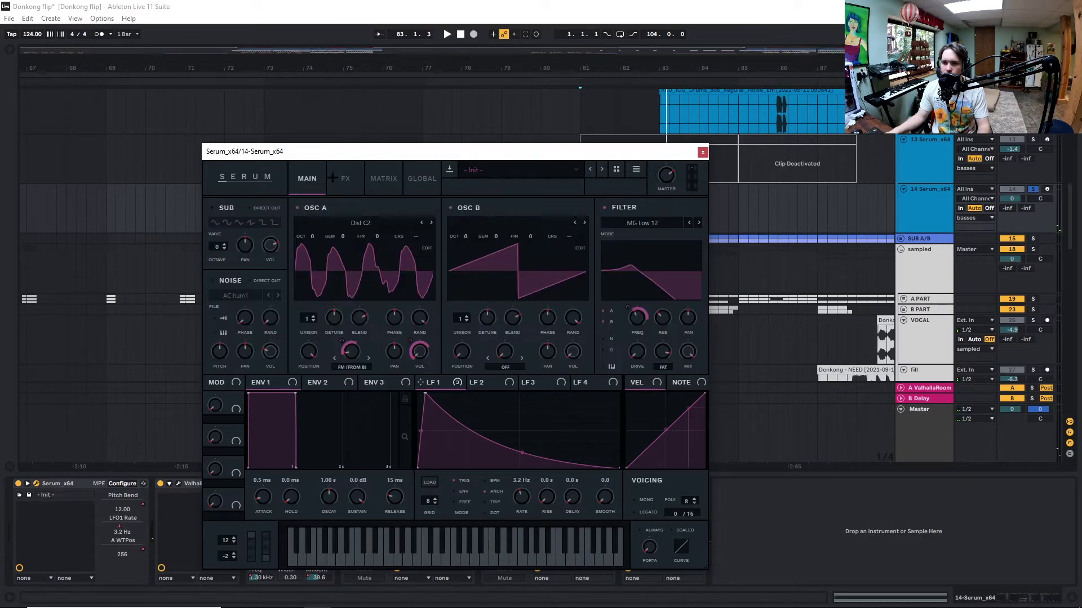
{"action": "left_click", "coordinate": [702, 152]}
Show the automation lanes and examine the Serum LFO1 Rate automation on the 14 Serum_x64 track, then hide them.
{"action": "key", "text": "a"}
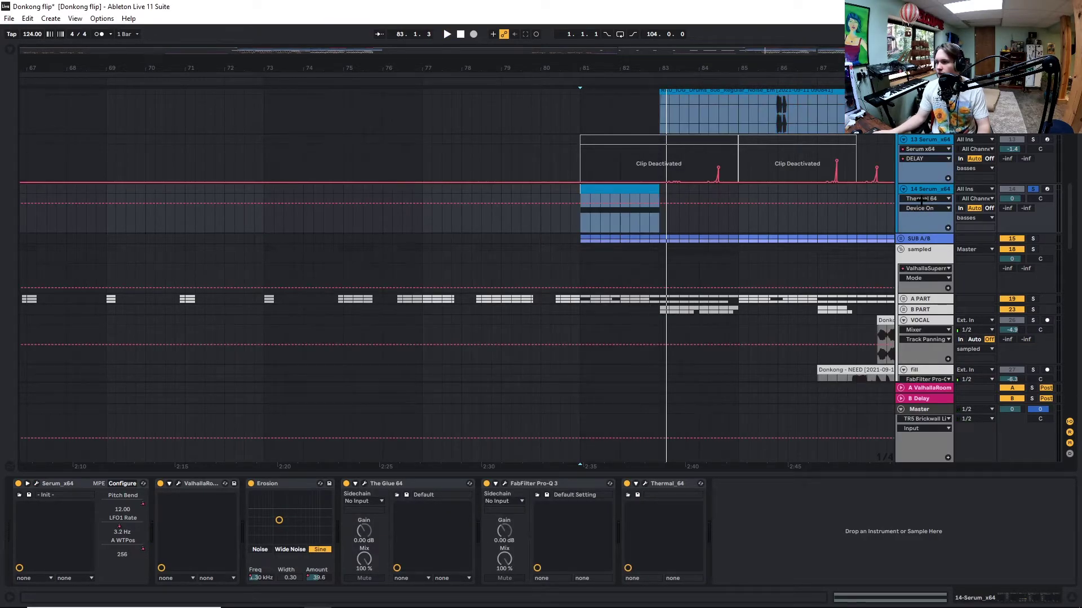
{"action": "left_click", "coordinate": [922, 199]}
{"action": "left_click", "coordinate": [921, 218]}
{"action": "scroll", "coordinate": [683, 263], "scroll_direction": "up", "scroll_amount": 9}
{"action": "scroll", "coordinate": [690, 277], "scroll_direction": "down", "scroll_amount": 8}
{"action": "scroll", "coordinate": [690, 279], "scroll_direction": "down", "scroll_amount": 2}
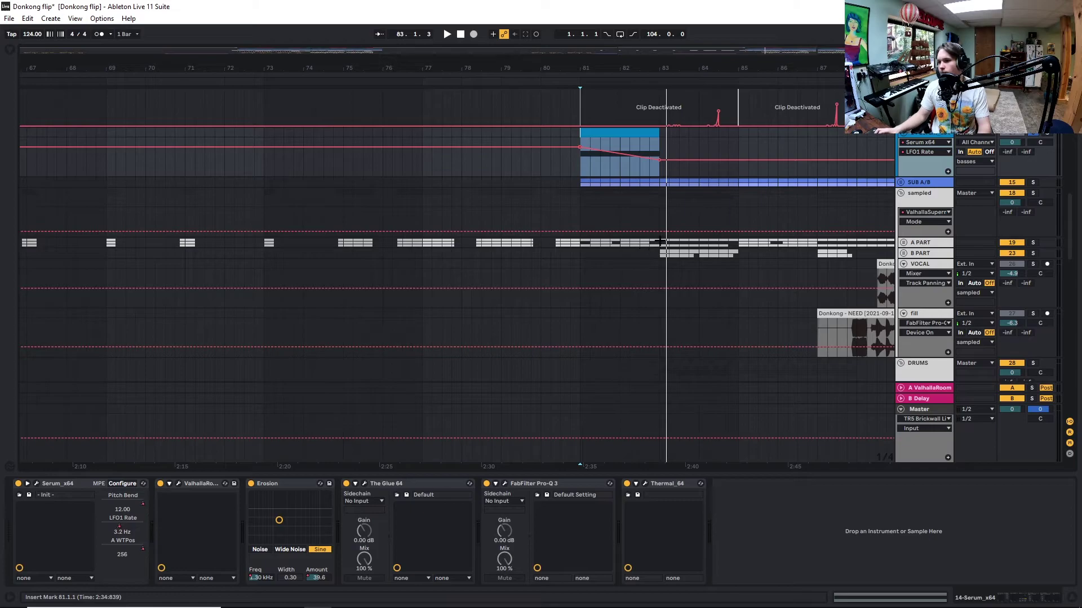
{"action": "scroll", "coordinate": [825, 257], "scroll_direction": "up", "scroll_amount": 1}
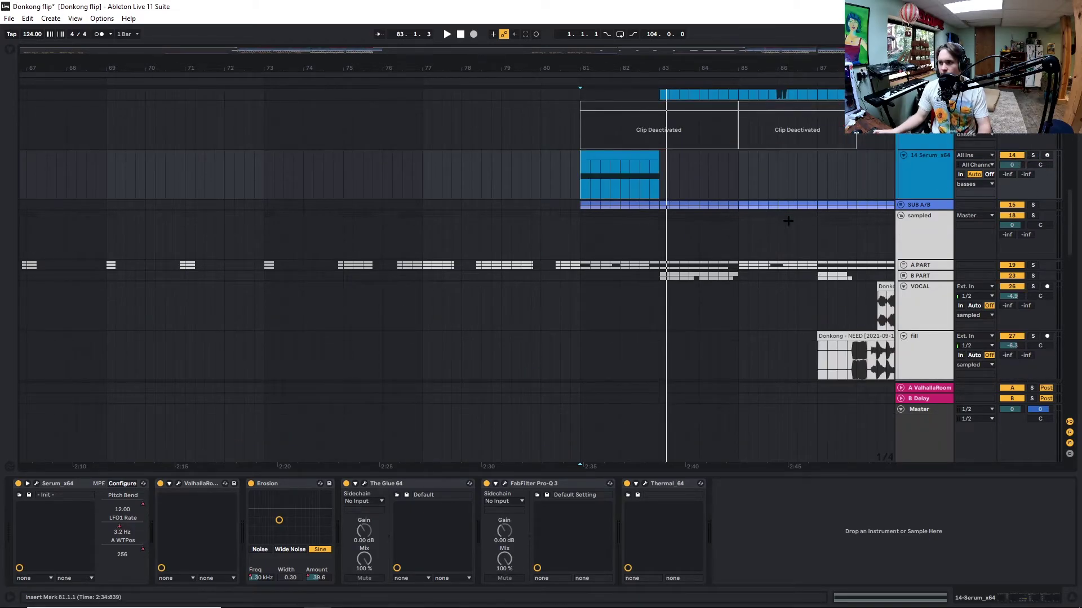
Unfold the B PART group, solo it and audition its sampled clips from 83.1.1 and again from 83.2.1.
{"action": "scroll", "coordinate": [811, 217], "scroll_direction": "down", "scroll_amount": 3}
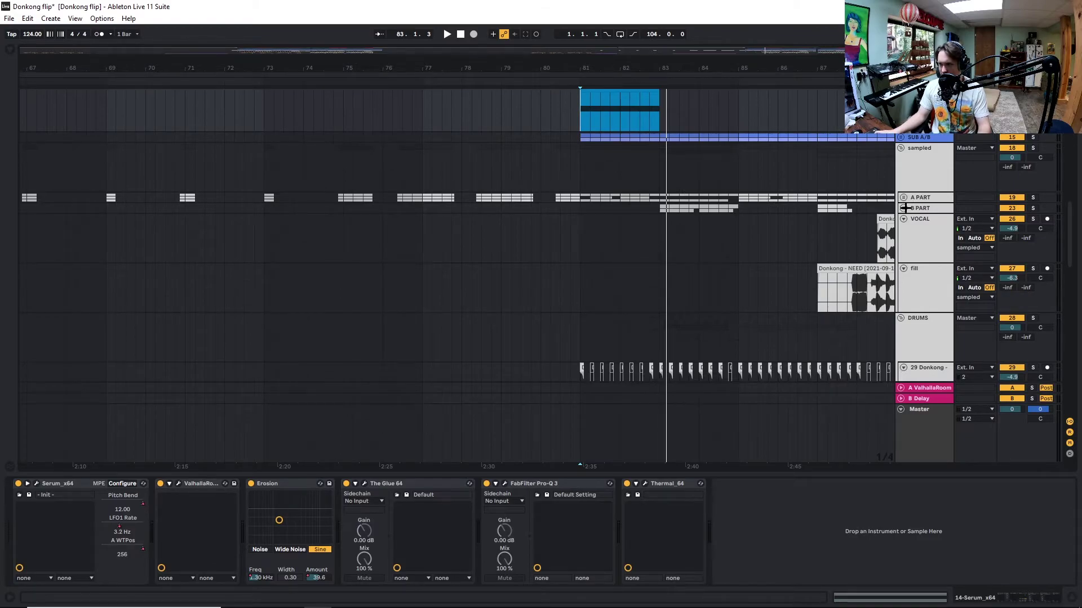
{"action": "left_click", "coordinate": [903, 208]}
{"action": "scroll", "coordinate": [806, 246], "scroll_direction": "down", "scroll_amount": 4}
{"action": "left_click", "coordinate": [661, 172]}
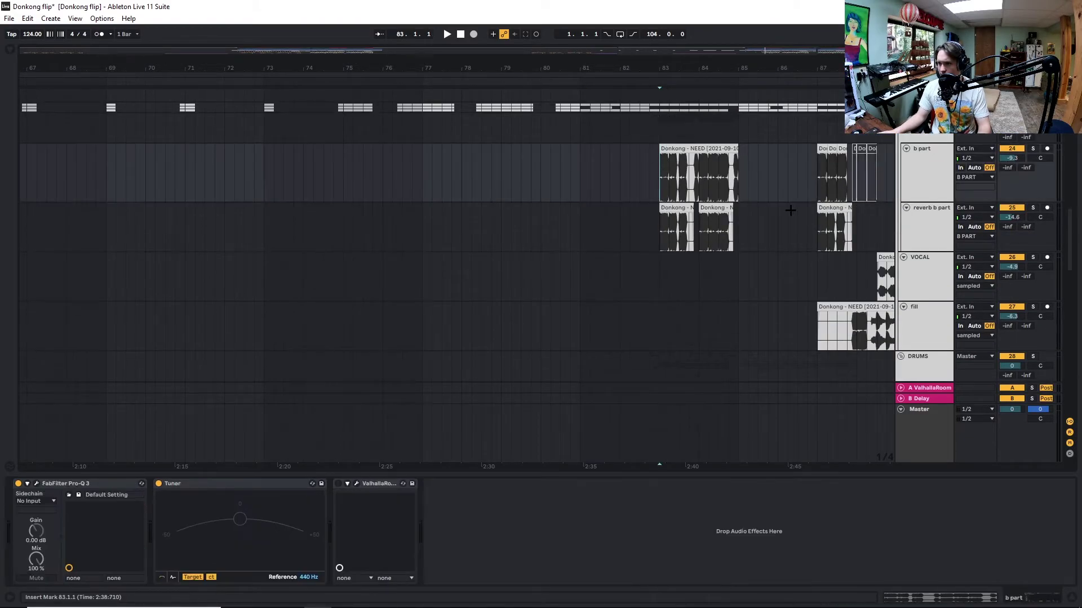
{"action": "scroll", "coordinate": [762, 202], "scroll_direction": "up", "scroll_amount": 2}
{"action": "scroll", "coordinate": [723, 242], "scroll_direction": "up", "scroll_amount": 1}
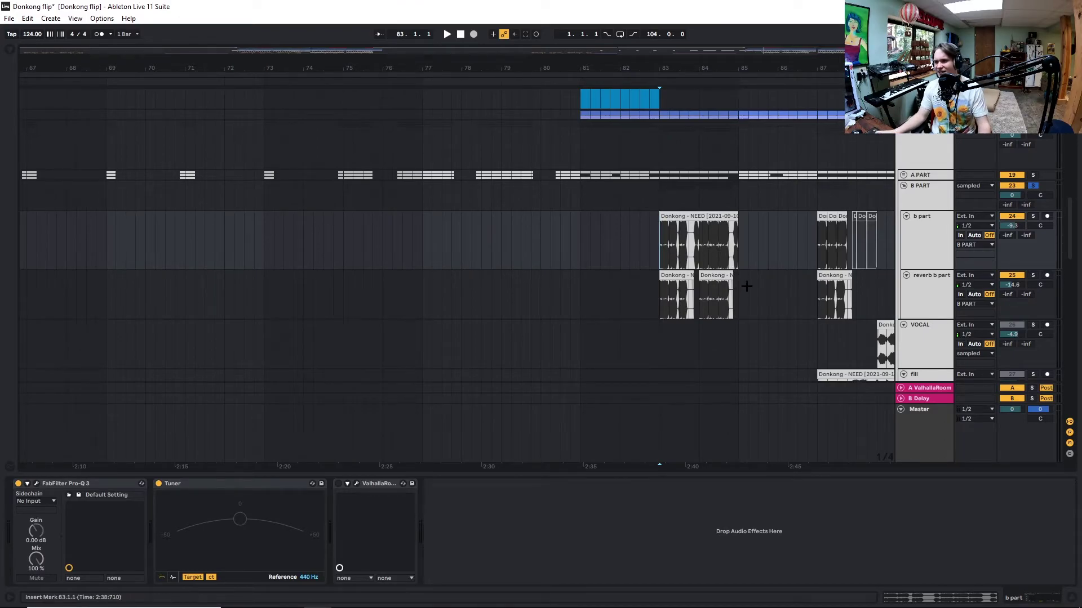
{"action": "key", "text": "space"}
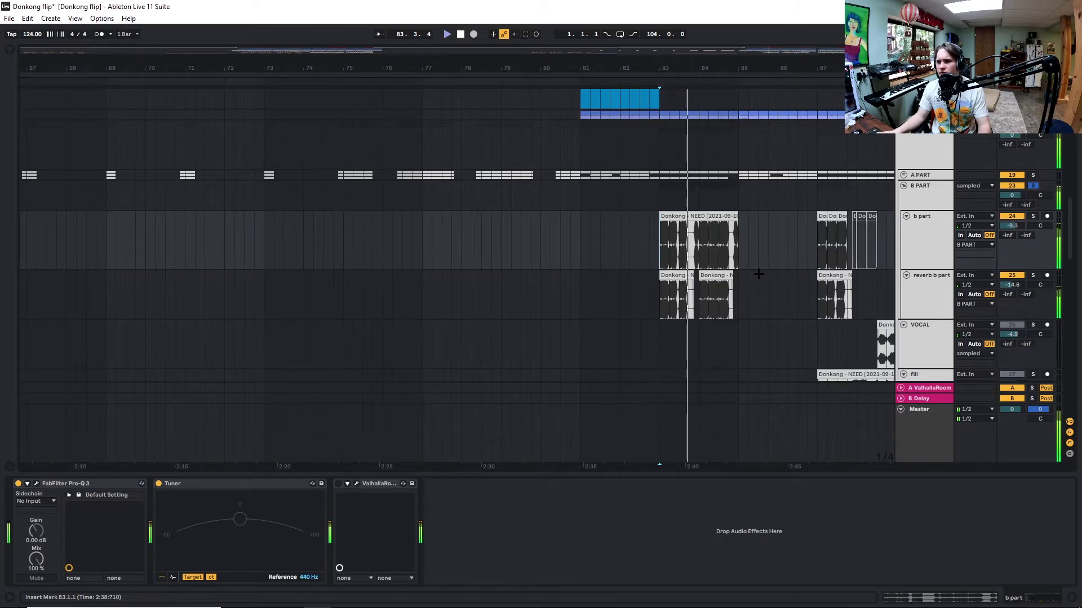
{"action": "left_click", "coordinate": [669, 237]}
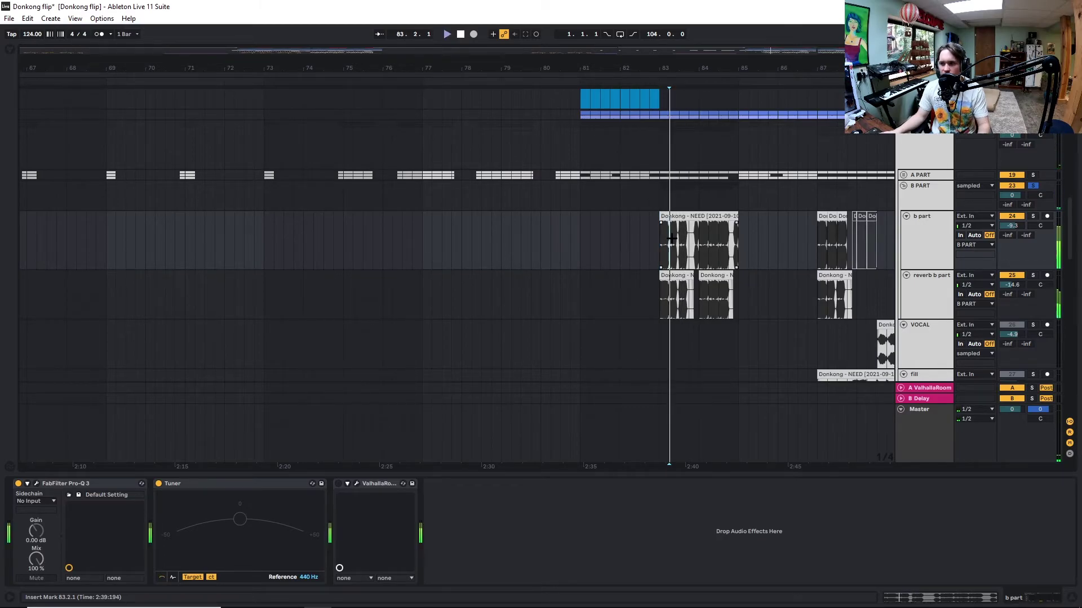
Solo the 14 Serum_x64 track instead and audition its bass clip from 81.1.1 and from 82.4.1.
{"action": "scroll", "coordinate": [688, 240], "scroll_direction": "up", "scroll_amount": 6}
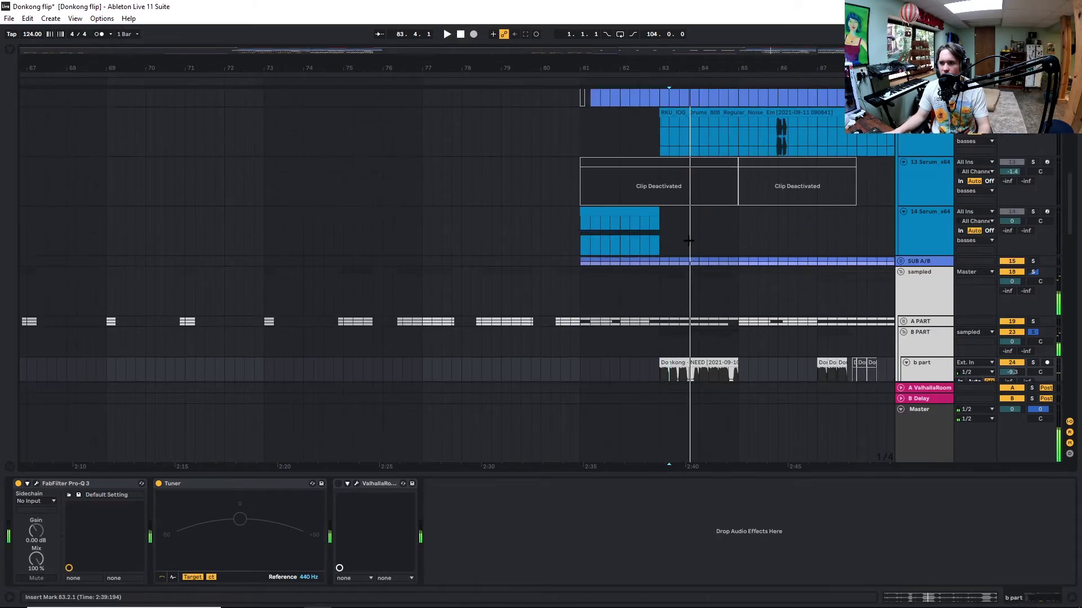
{"action": "left_click", "coordinate": [587, 238]}
{"action": "key", "text": "space"}
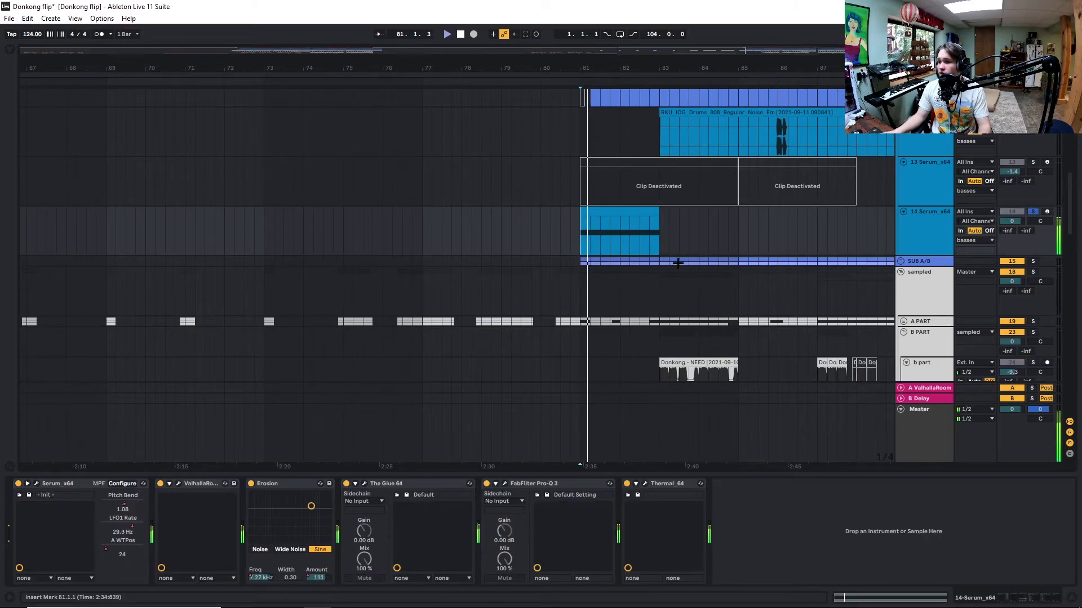
{"action": "left_click", "coordinate": [650, 235]}
{"action": "scroll", "coordinate": [1028, 260], "scroll_direction": "up", "scroll_amount": 1}
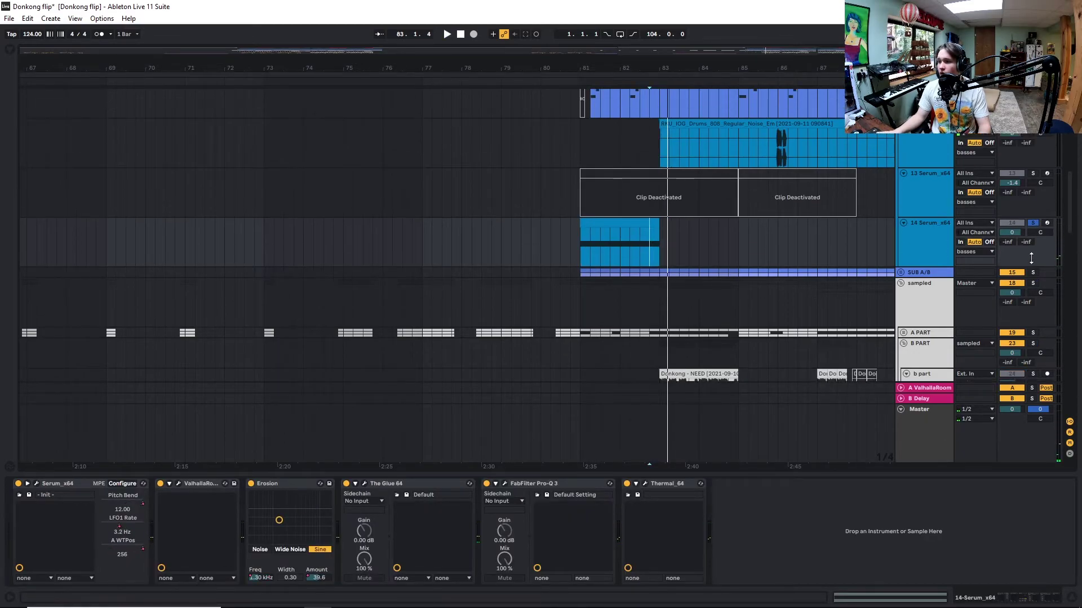
Clear the 14 Serum_x64 solo and review the second drop's bass tracks, setting the playback start to 80.4.1.
{"action": "scroll", "coordinate": [648, 247], "scroll_direction": "up", "scroll_amount": 8}
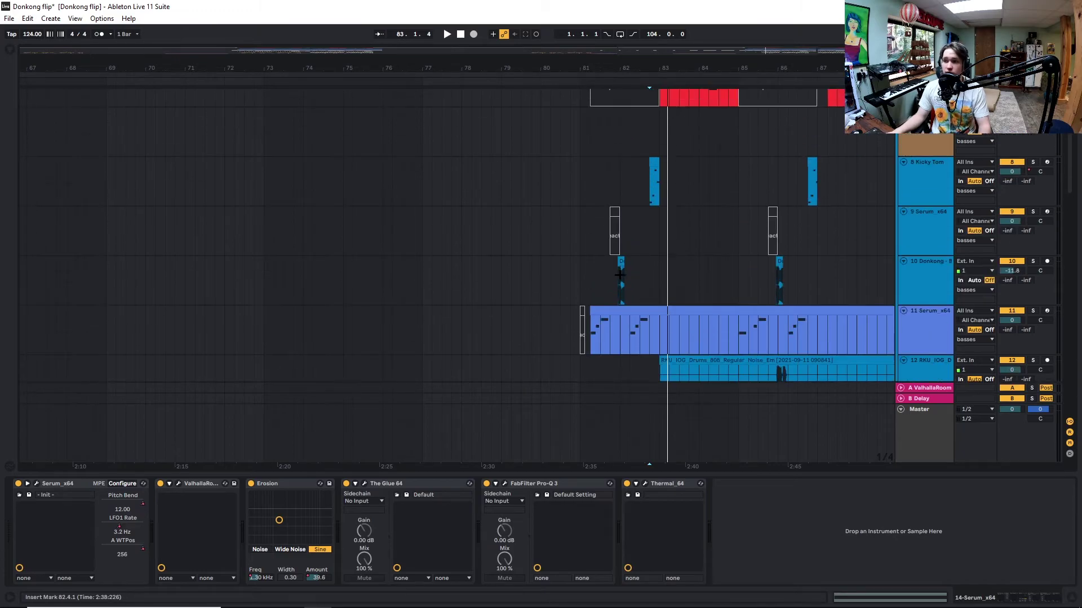
{"action": "scroll", "coordinate": [669, 242], "scroll_direction": "up", "scroll_amount": 3}
{"action": "scroll", "coordinate": [591, 206], "scroll_direction": "down", "scroll_amount": 3}
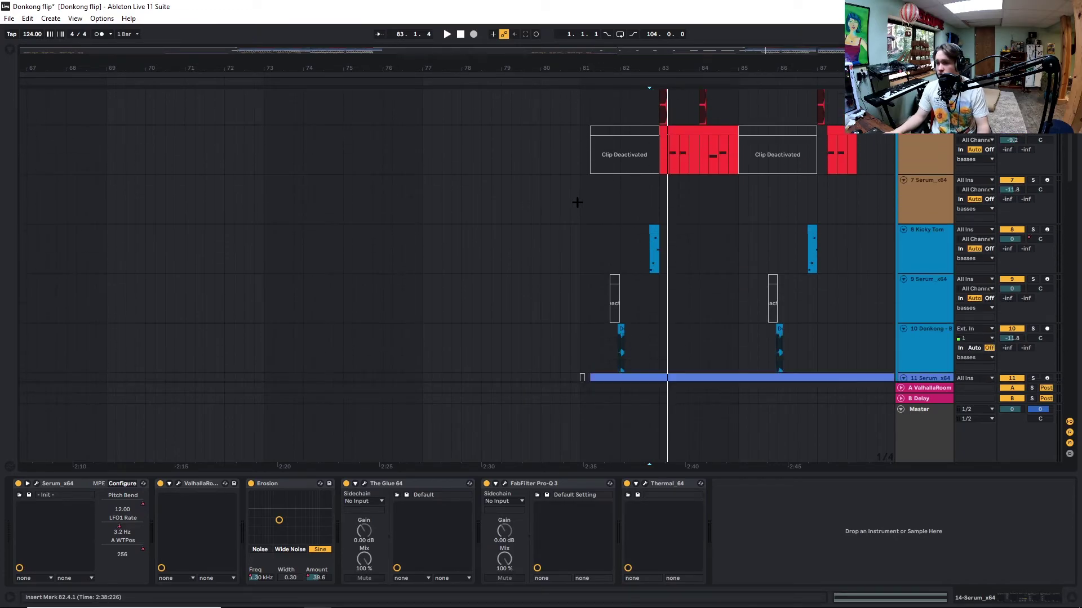
{"action": "left_click", "coordinate": [570, 201]}
{"action": "scroll", "coordinate": [620, 226], "scroll_direction": "down", "scroll_amount": 4}
{"action": "scroll", "coordinate": [662, 238], "scroll_direction": "down", "scroll_amount": 4}
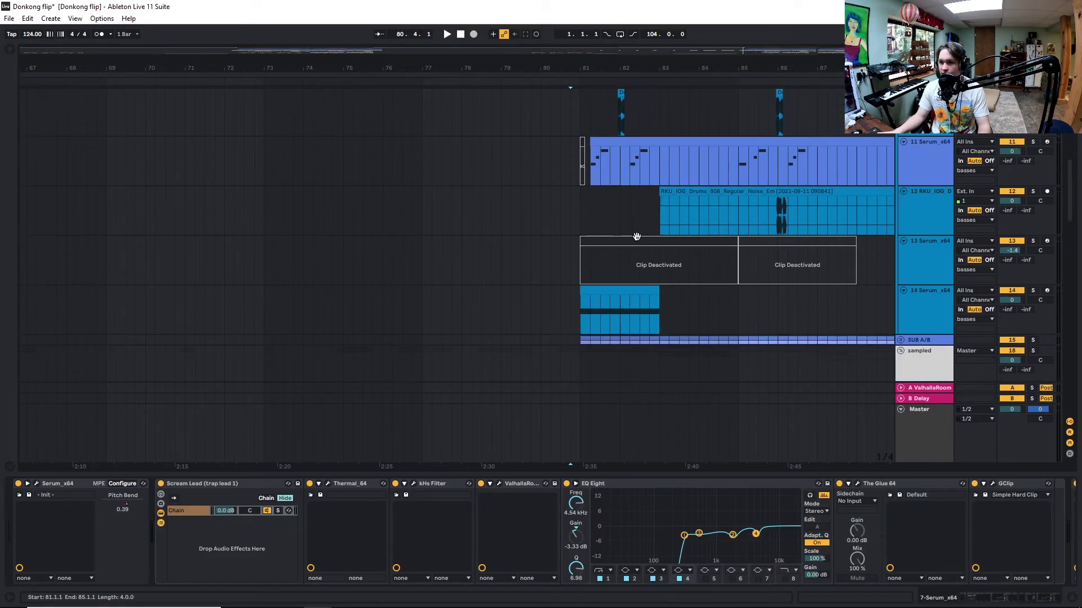
Play the full mix from 80.1.1 through the start of the second drop and stop after bar 85.
{"action": "scroll", "coordinate": [676, 271], "scroll_direction": "down", "scroll_amount": 3}
{"action": "left_click", "coordinate": [540, 174]}
{"action": "scroll", "coordinate": [620, 226], "scroll_direction": "down", "scroll_amount": 3}
{"action": "key", "text": "space"}
{"action": "scroll", "coordinate": [704, 236], "scroll_direction": "down", "scroll_amount": 2}
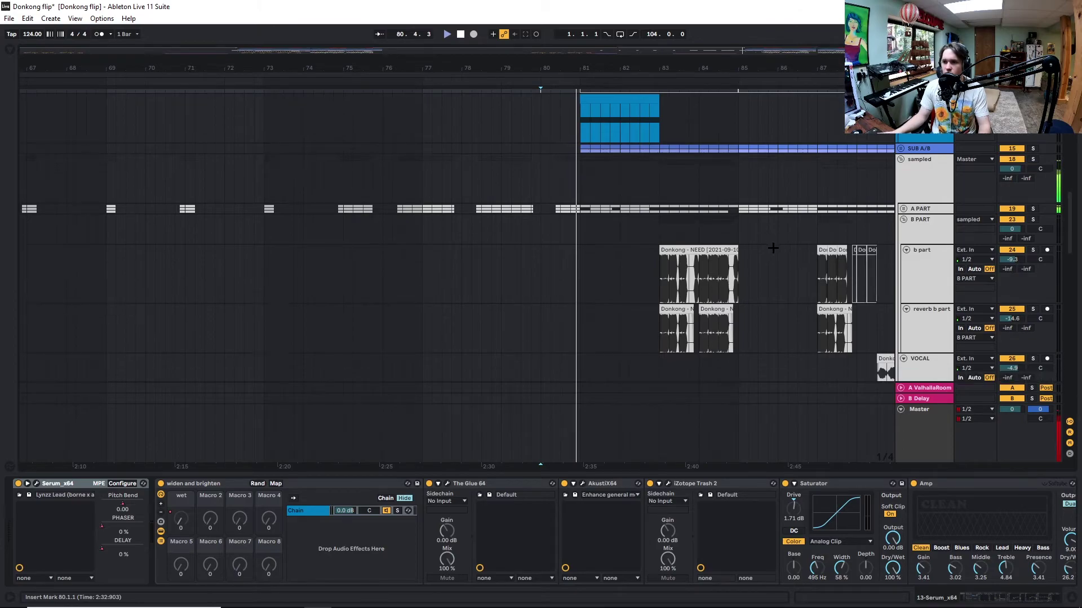
{"action": "scroll", "coordinate": [789, 251], "scroll_direction": "down", "scroll_amount": 2}
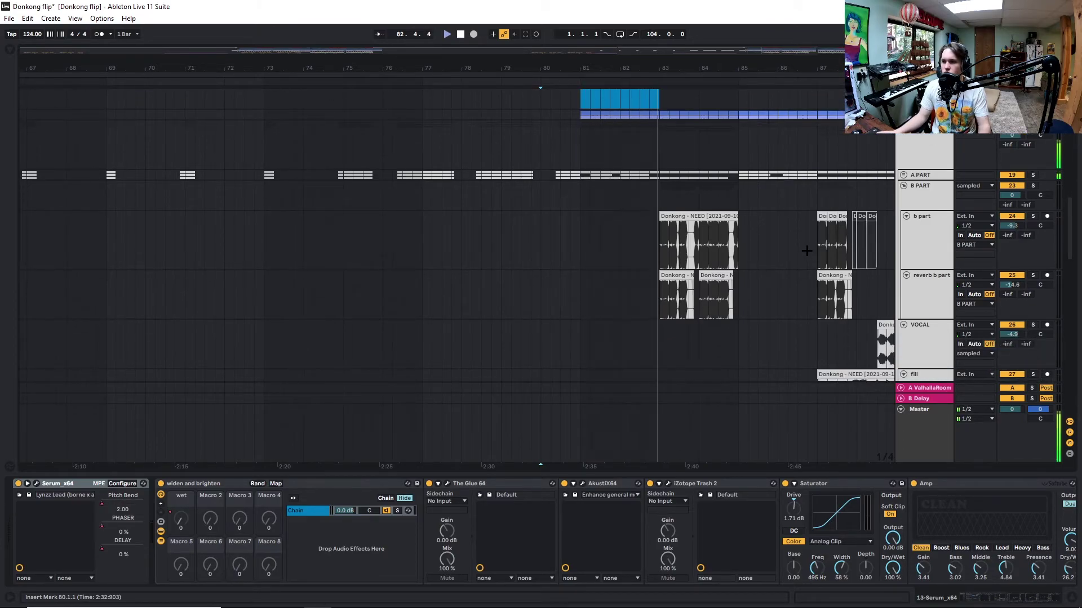
{"action": "scroll", "coordinate": [807, 251], "scroll_direction": "up", "scroll_amount": 3}
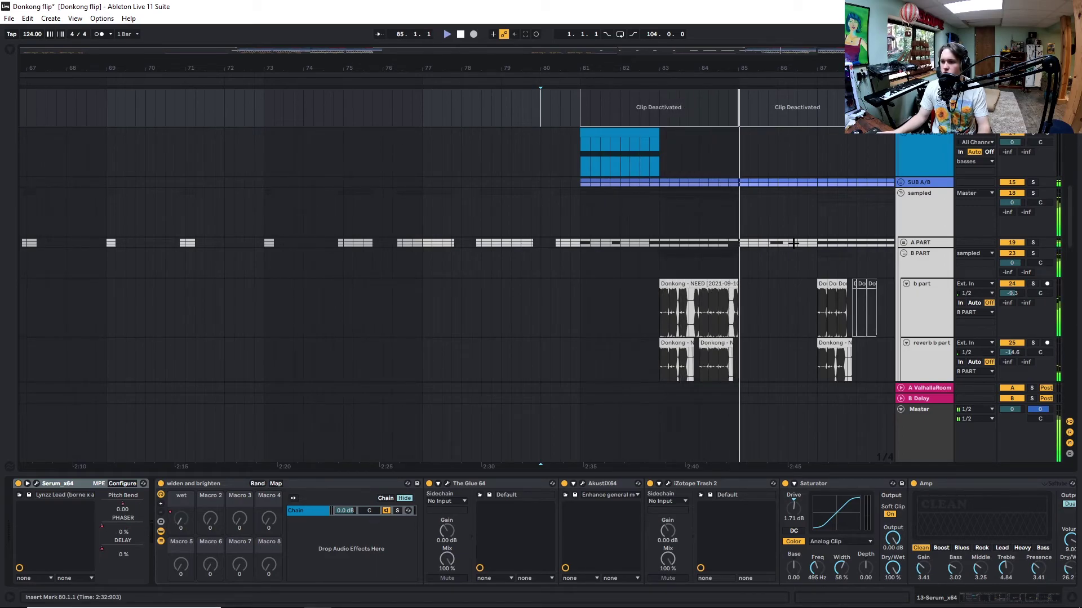
{"action": "scroll", "coordinate": [794, 254], "scroll_direction": "up", "scroll_amount": 3}
{"action": "key", "text": "space"}
View the whole arrangement and compare the bass clip placement in the first and second drops.
{"action": "scroll", "coordinate": [699, 256], "scroll_direction": "down", "scroll_amount": 5}
{"action": "scroll", "coordinate": [796, 246], "scroll_direction": "up", "scroll_amount": 8}
{"action": "scroll", "coordinate": [791, 241], "scroll_direction": "up", "scroll_amount": 5}
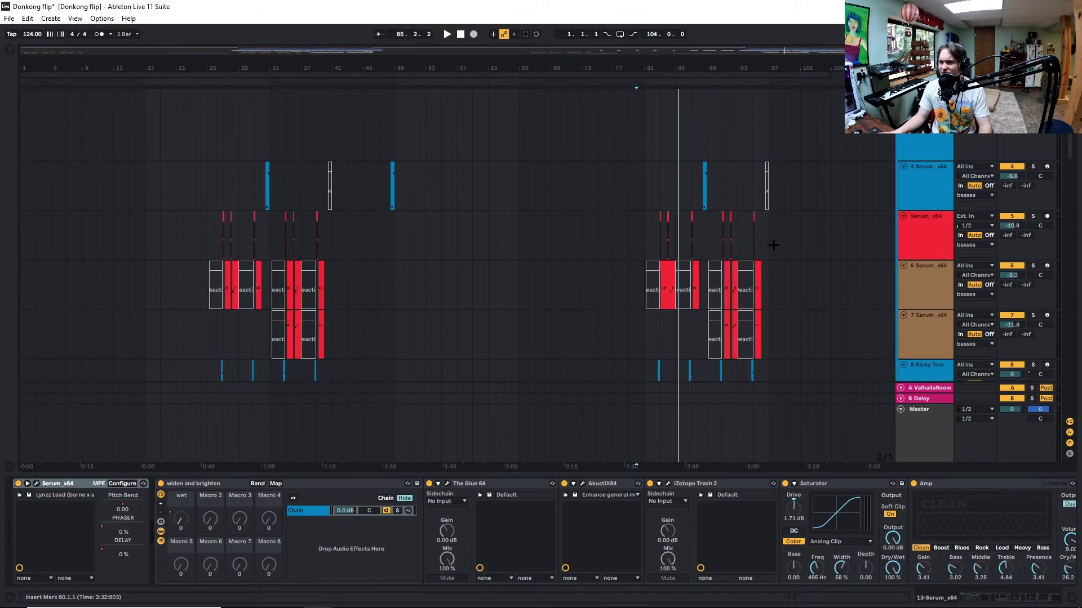
{"action": "scroll", "coordinate": [773, 245], "scroll_direction": "down", "scroll_amount": 1}
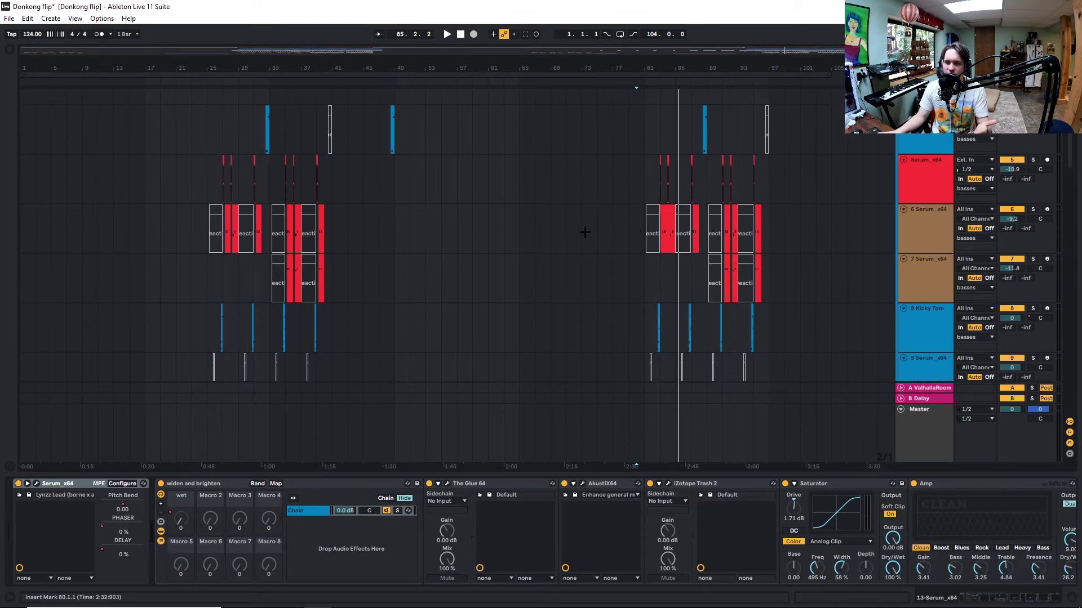
{"action": "scroll", "coordinate": [612, 232], "scroll_direction": "up", "scroll_amount": 1}
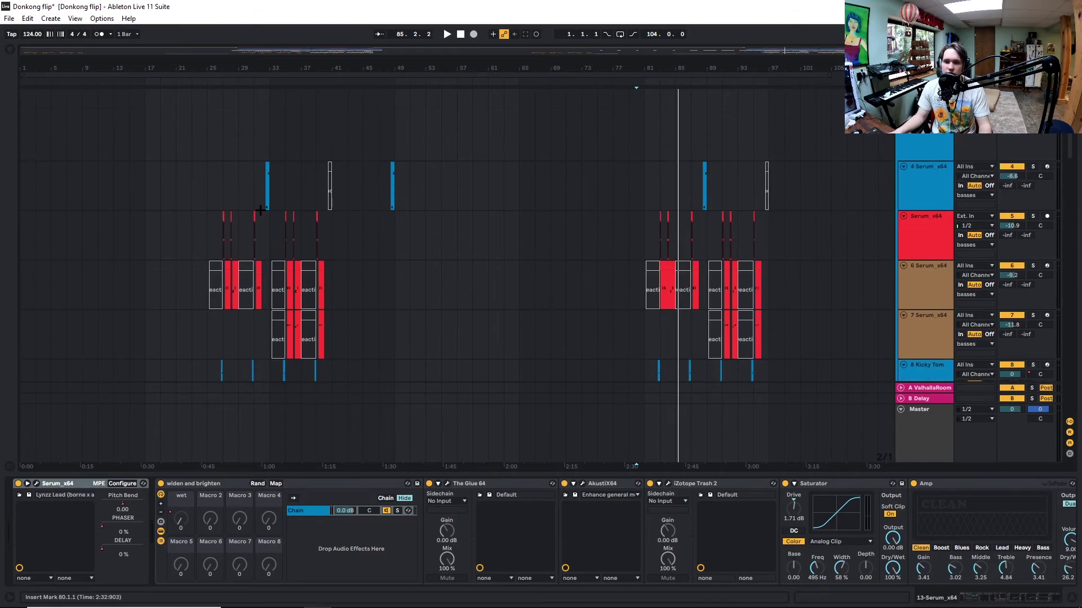
{"action": "scroll", "coordinate": [650, 243], "scroll_direction": "up", "scroll_amount": 2}
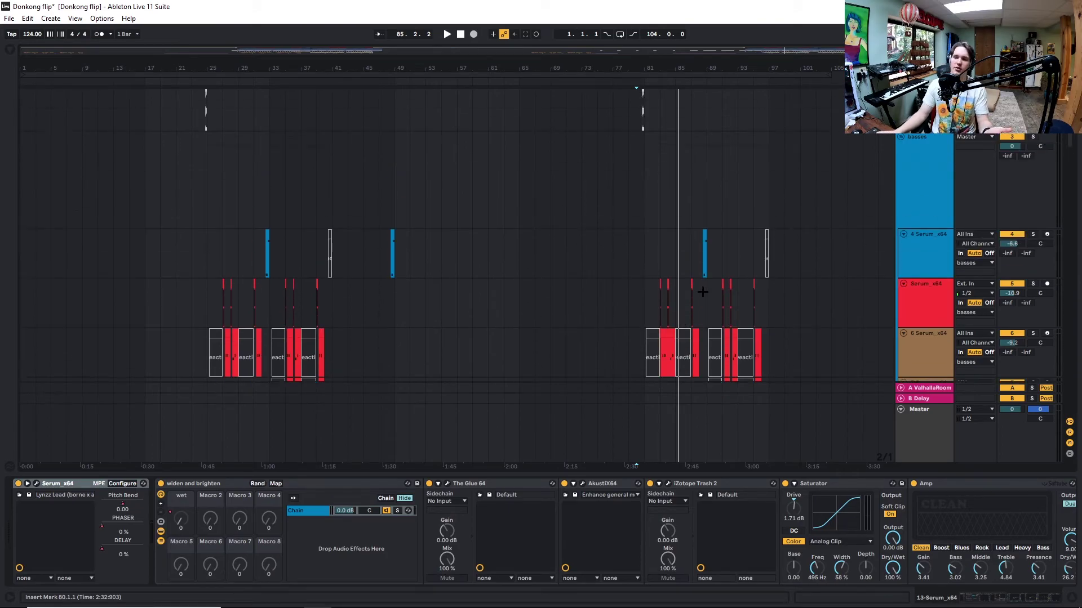
{"action": "scroll", "coordinate": [676, 287], "scroll_direction": "down", "scroll_amount": 1}
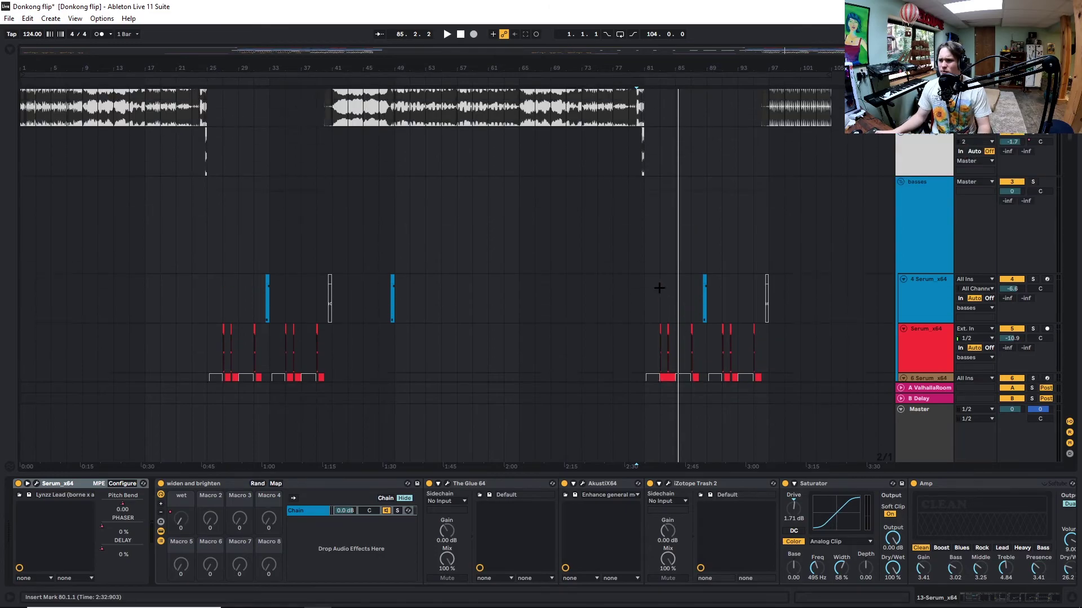
Set the playback start to 24.1.1 on the 2 Donkong track and play into the first drop.
{"action": "left_click", "coordinate": [200, 118]}
{"action": "scroll", "coordinate": [201, 125], "scroll_direction": "up", "scroll_amount": 3}
{"action": "left_click", "coordinate": [204, 118]}
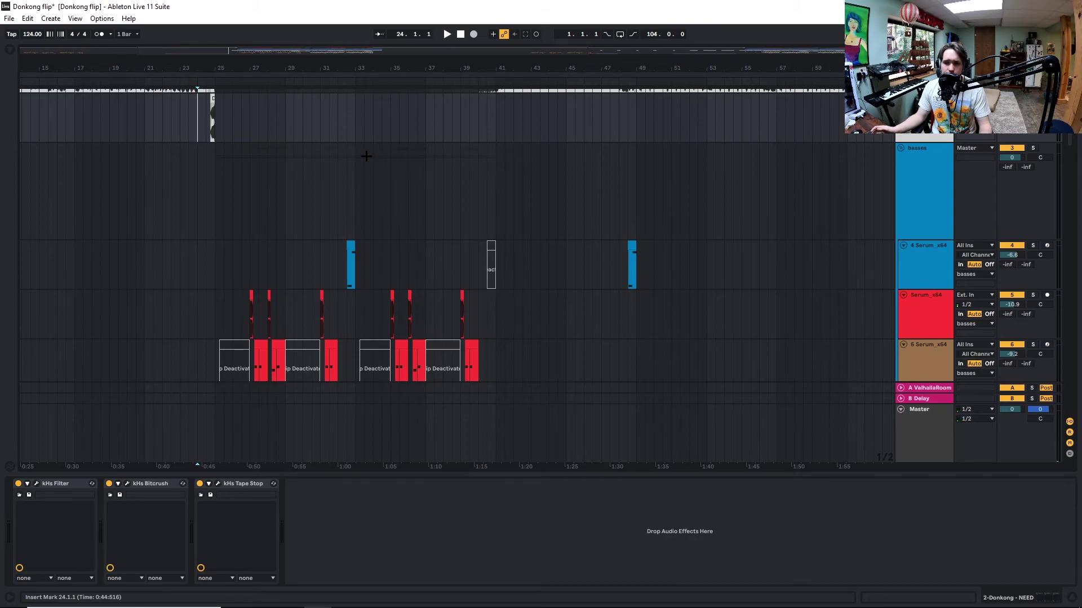
{"action": "scroll", "coordinate": [342, 158], "scroll_direction": "down", "scroll_amount": 1}
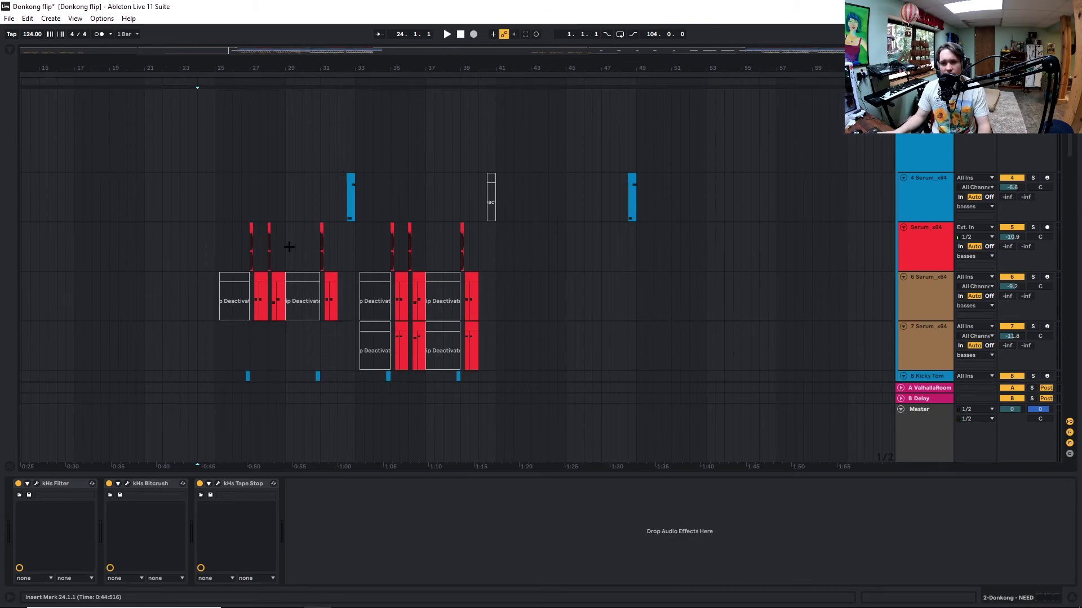
{"action": "key", "text": "space"}
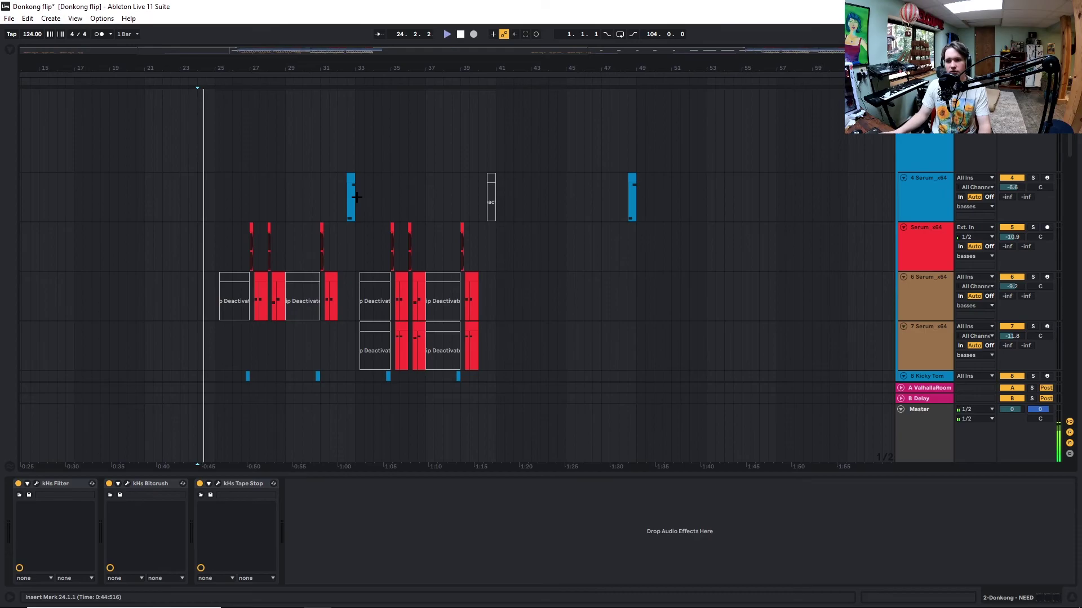